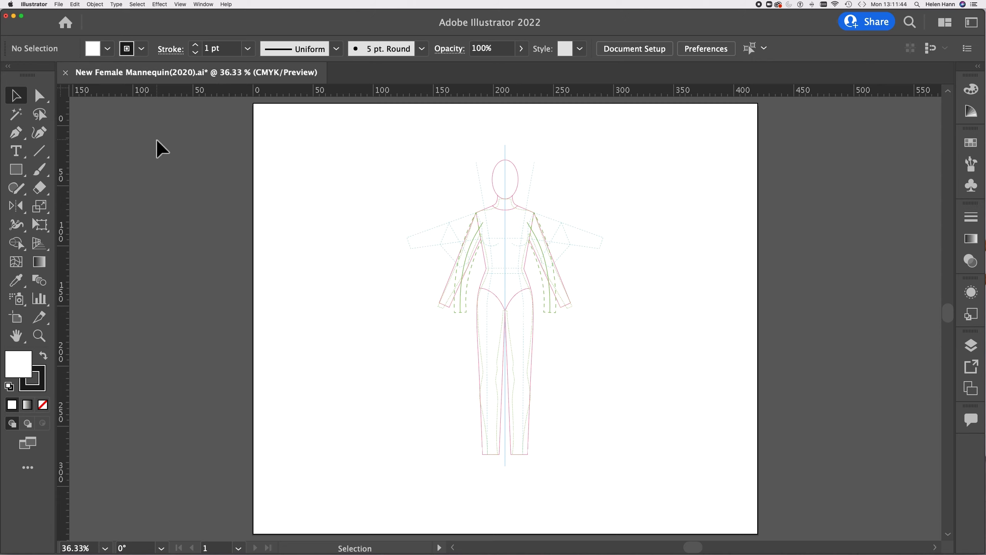
# Draw a four-anchor open practice path left of the mannequin and bring up the Preferences menu
pyautogui.click(15, 133)
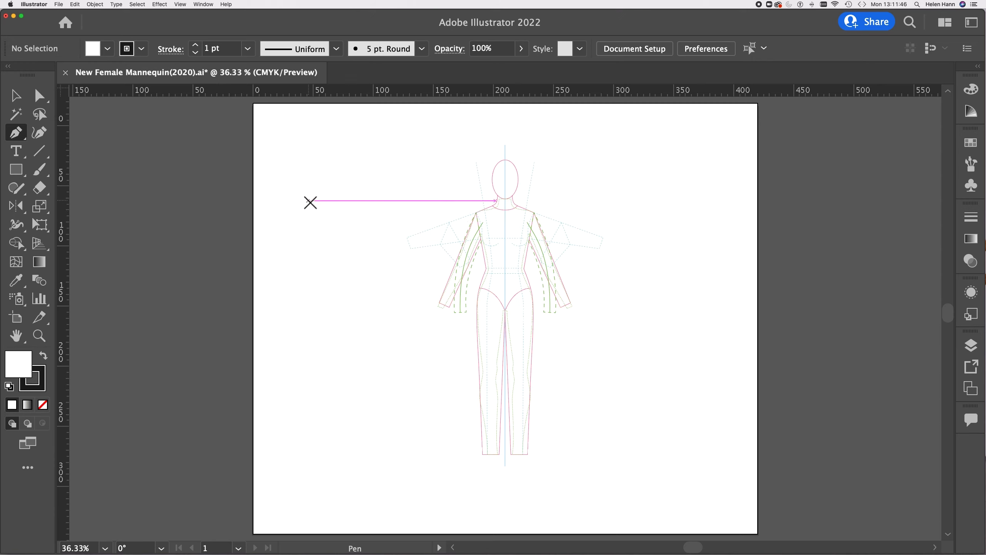
pyautogui.click(308, 199)
pyautogui.click(414, 190)
pyautogui.click(398, 263)
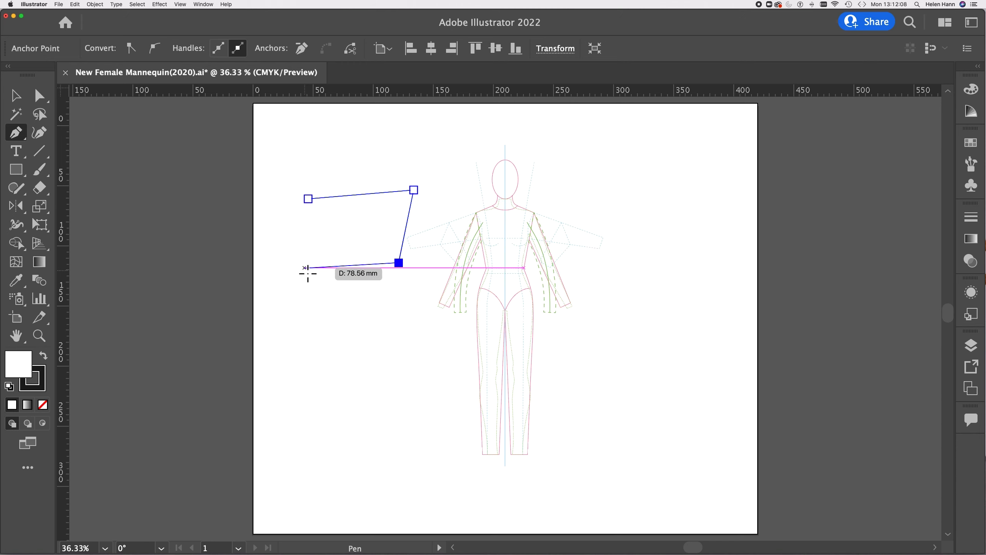
pyautogui.click(304, 268)
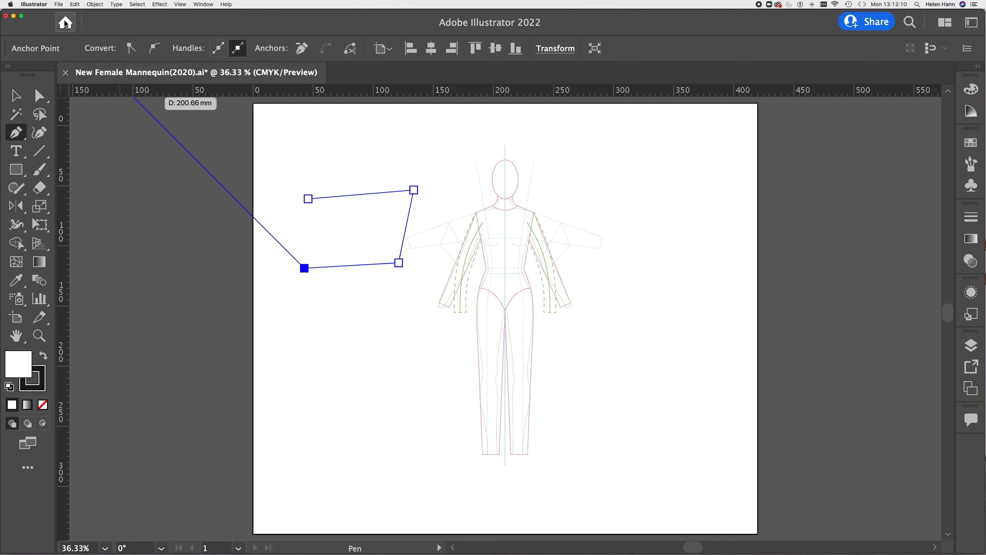
pyautogui.click(34, 4)
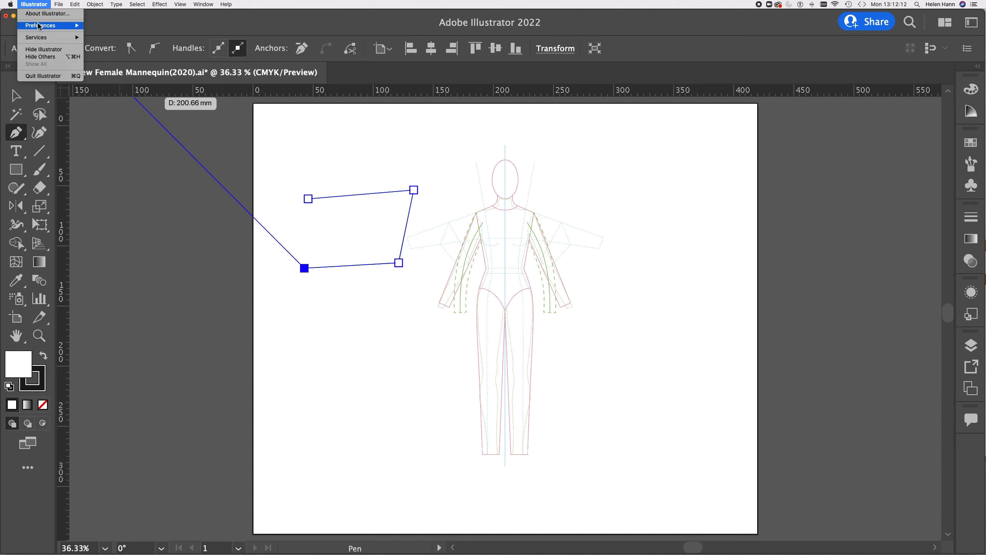
# Set the Anchor Points, Handle and Bounding Box Size slider in Selection & Anchor Display to Max
pyautogui.moveTo(39, 27)
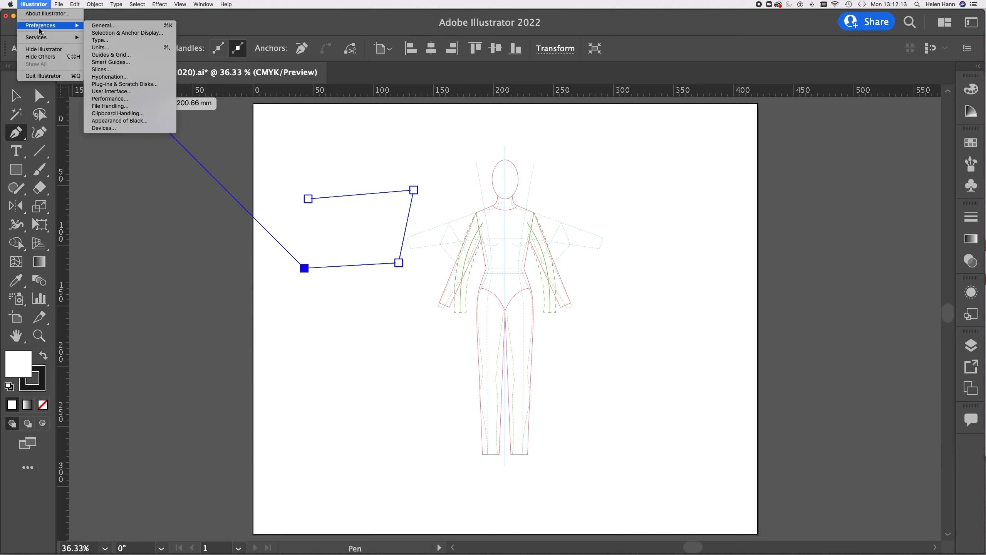
pyautogui.click(108, 33)
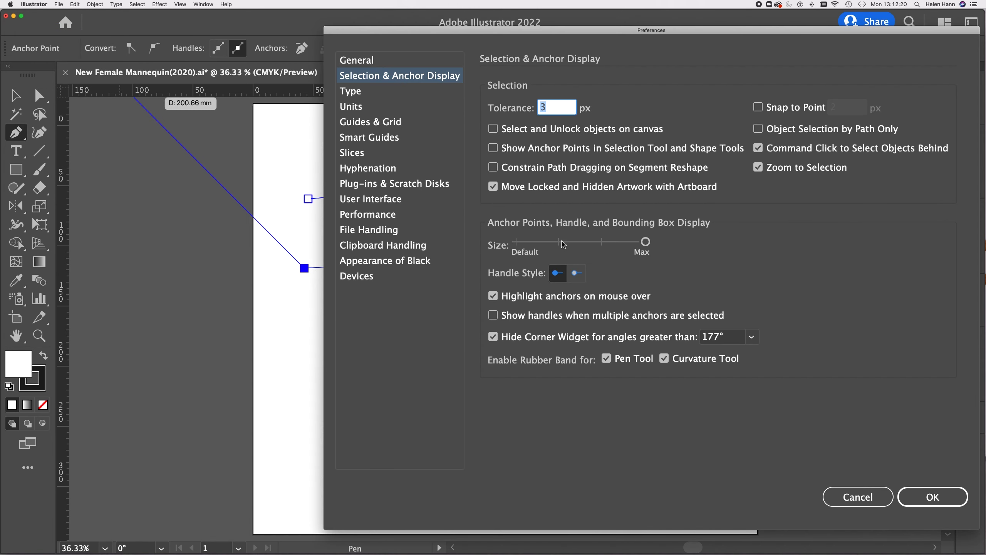
pyautogui.click(646, 243)
pyautogui.moveTo(646, 244); pyautogui.dragTo(516, 243)
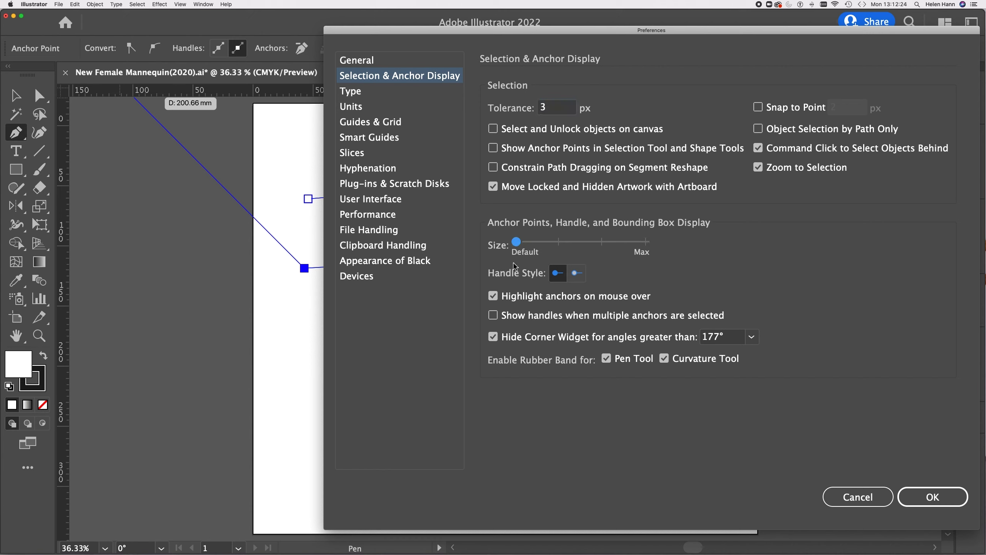
pyautogui.moveTo(519, 242); pyautogui.dragTo(649, 247)
pyautogui.moveTo(648, 244)
pyautogui.mouseDown()
pyautogui.moveTo(604, 243)
pyautogui.moveTo(652, 249)
pyautogui.mouseUp()
# Apply the larger anchor display and add two more anchors to the practice path to test it
pyautogui.click(944, 500)
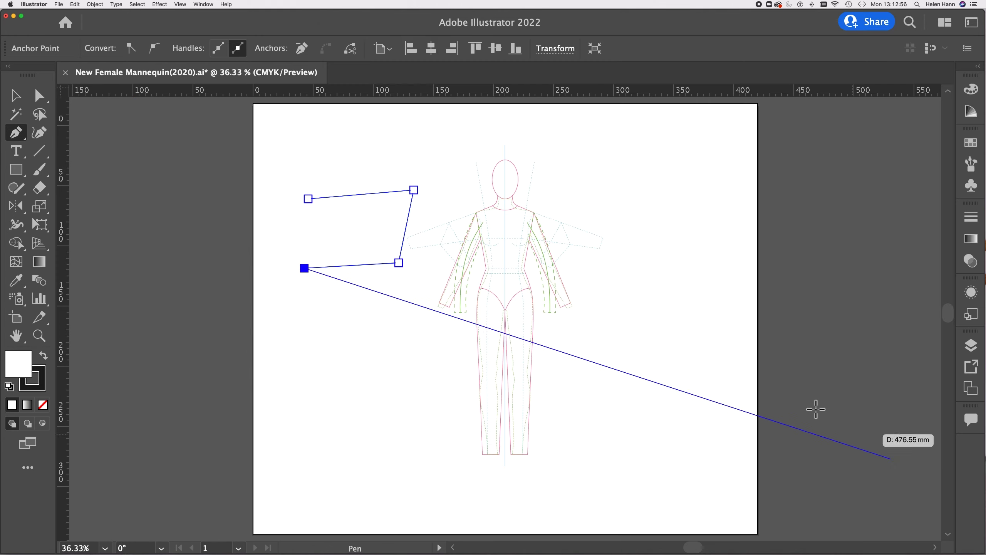
pyautogui.click(359, 351)
pyautogui.click(459, 401)
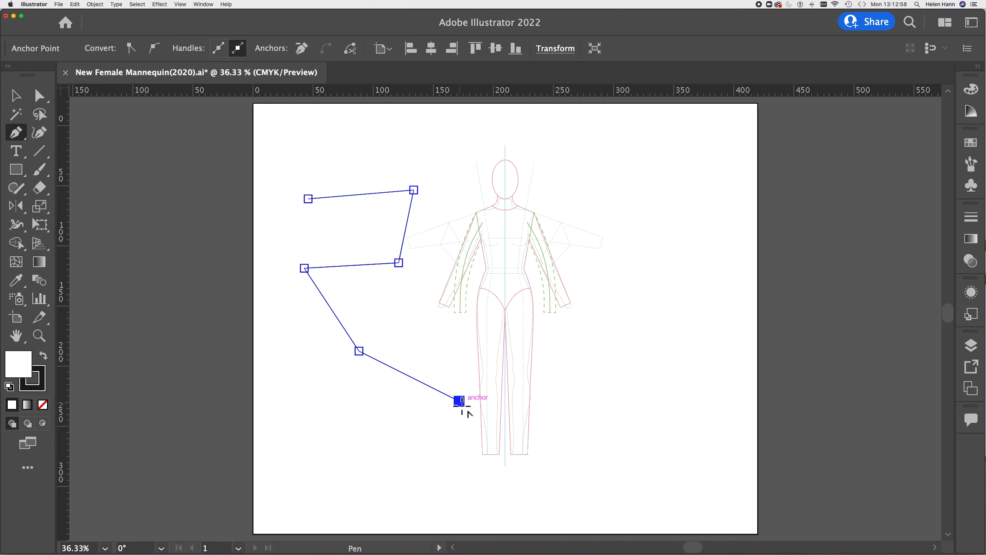
# Delete the practice path and zoom in on the mannequin's torso
pyautogui.press('BackSpace')
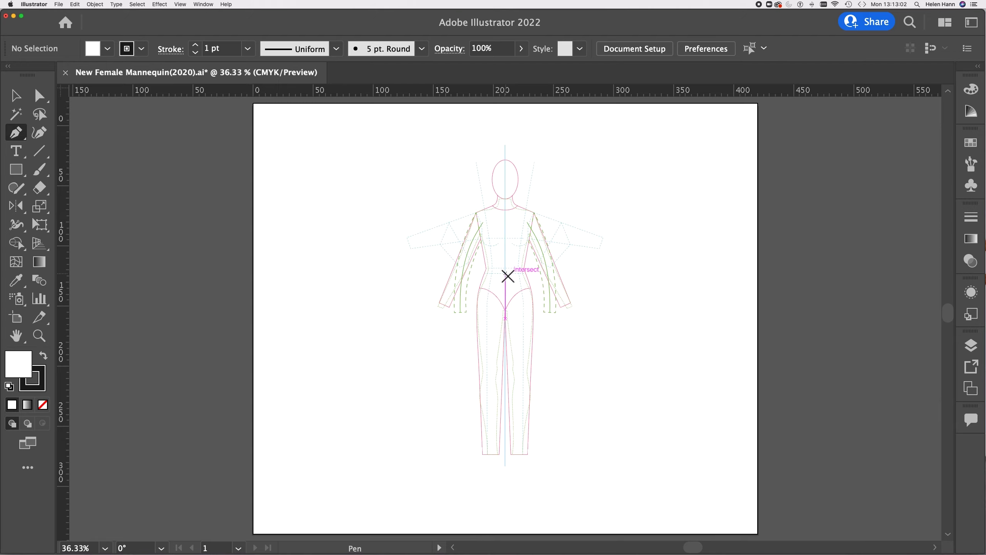
pyautogui.scroll(5, 508, 276)
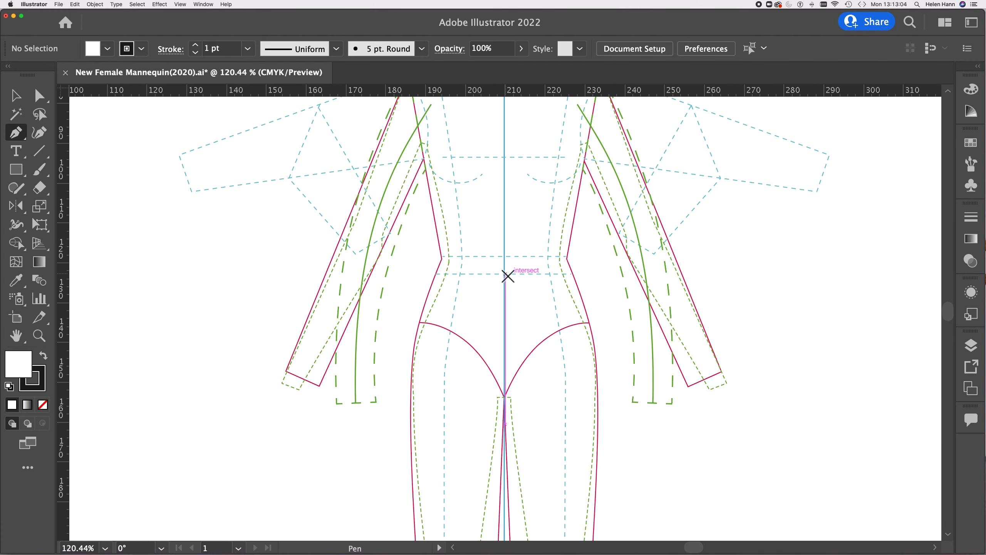
pyautogui.scroll(3, 507, 277)
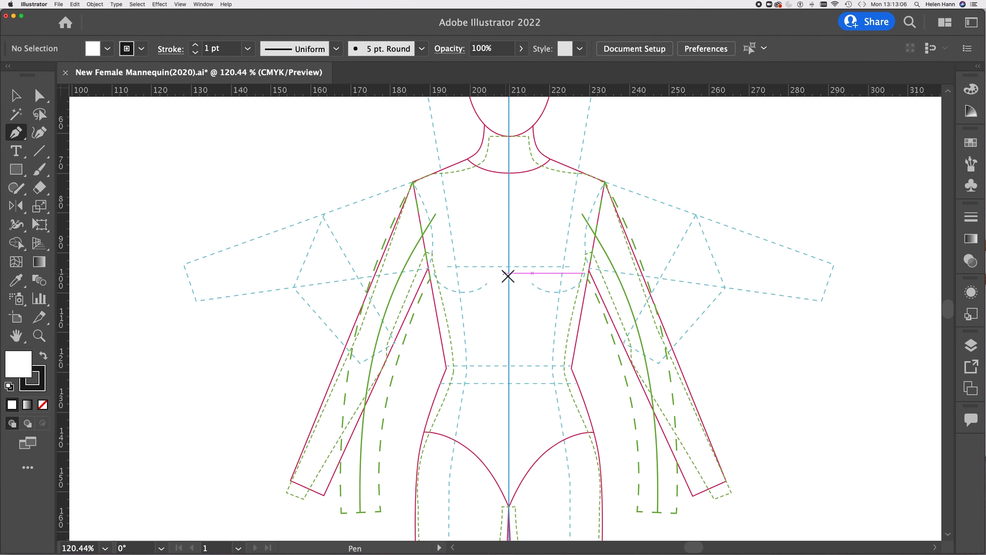
pyautogui.scroll(1, 507, 276)
pyautogui.scroll(1, 507, 276)
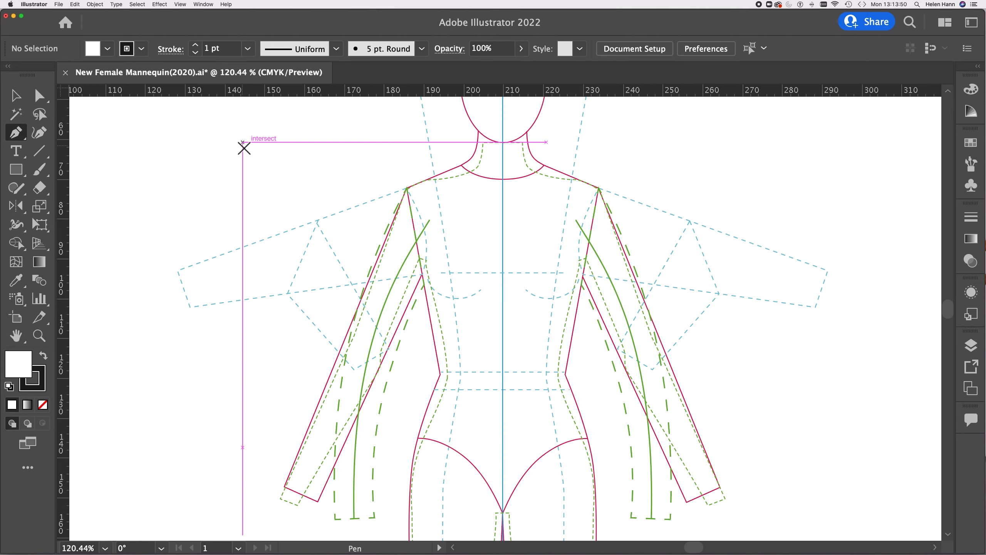
pyautogui.press('t')
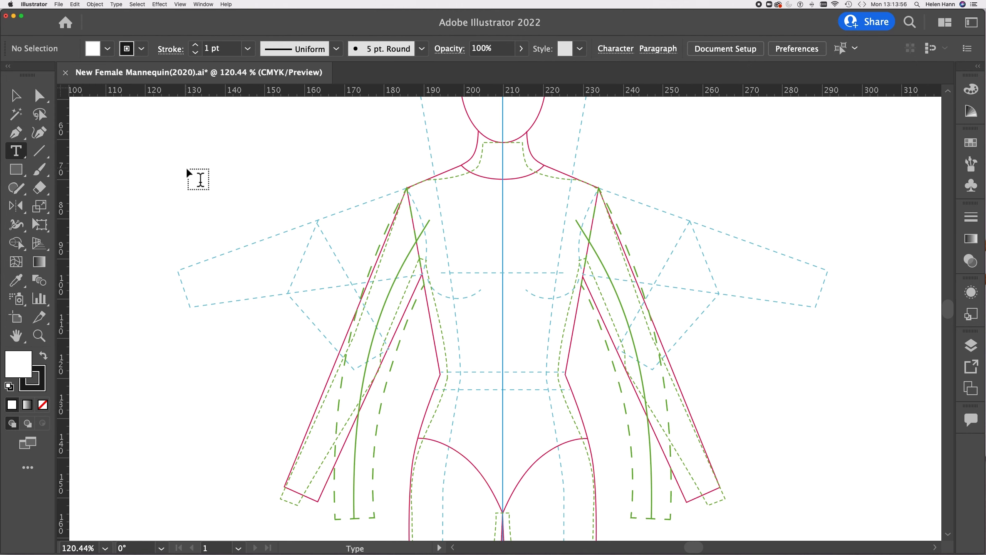
pyautogui.press('p')
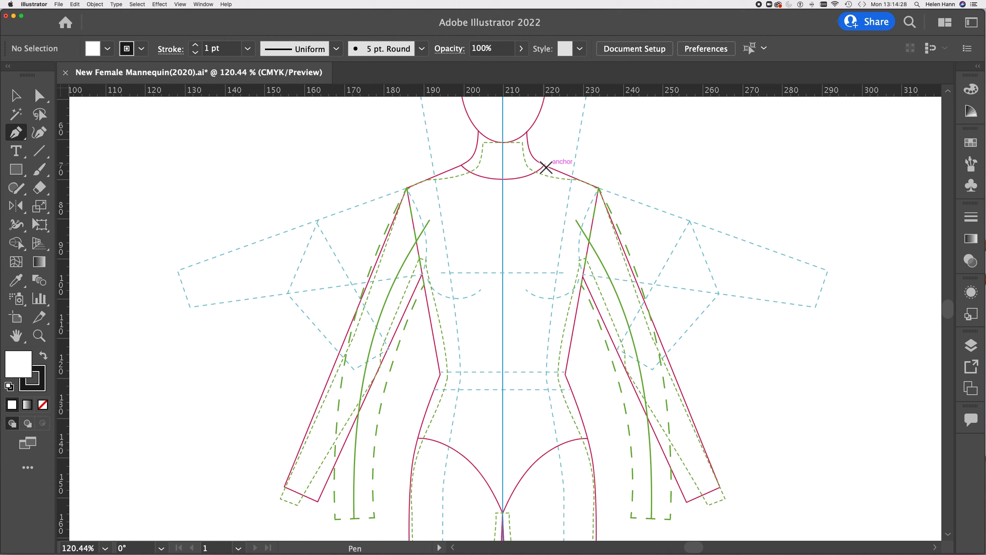
# Draw a straight Pen segment from the right neckline to the right shoulder point
pyautogui.click(546, 166)
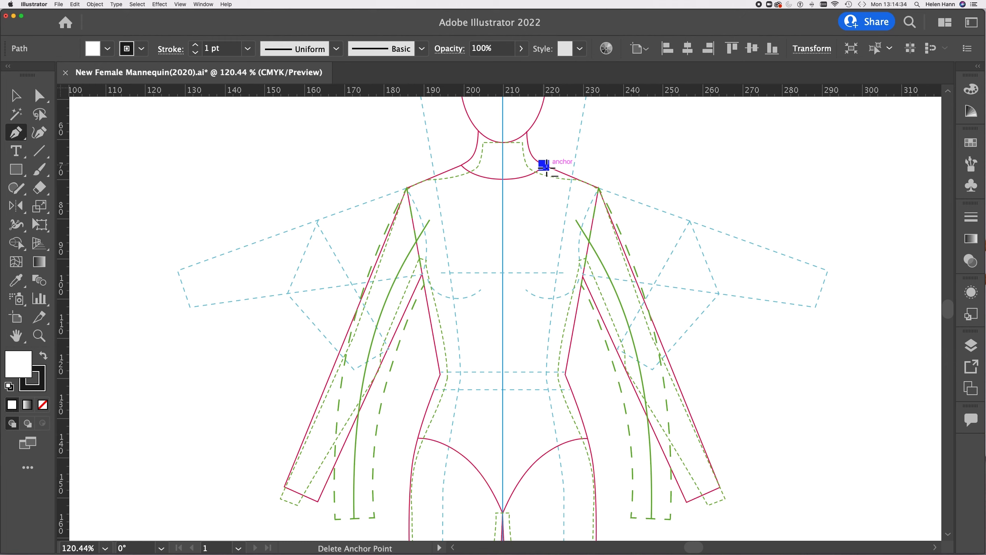
pyautogui.moveTo(545, 167); pyautogui.dragTo(573, 181)
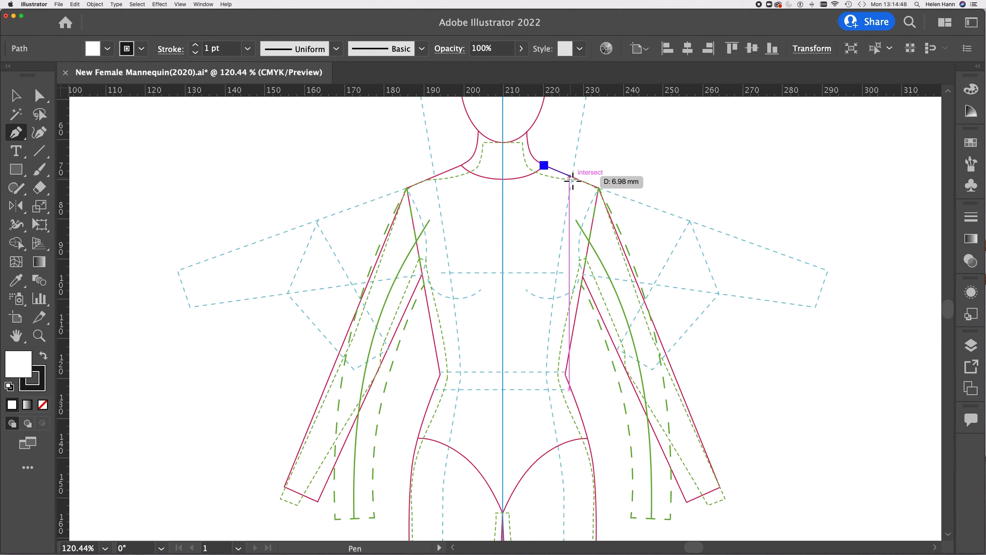
pyautogui.click(598, 190)
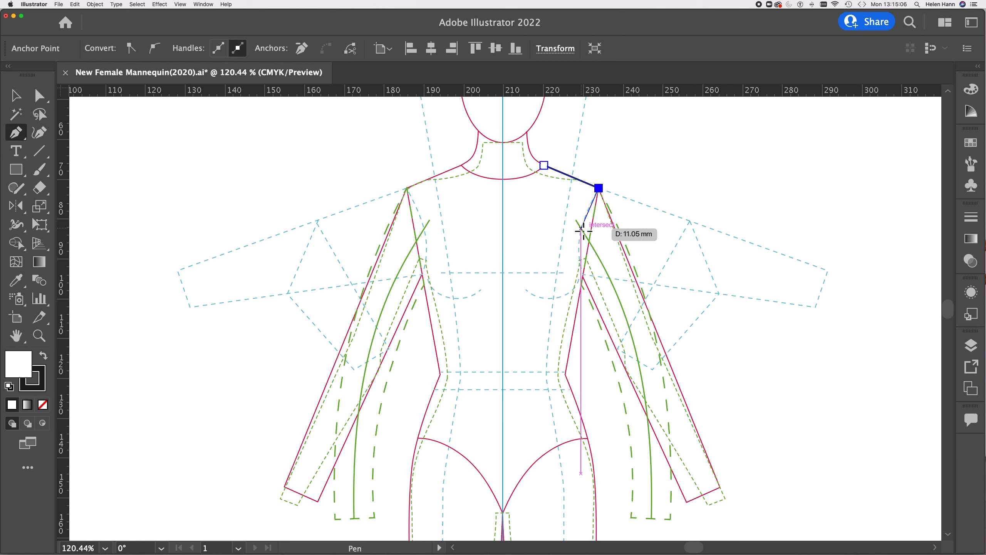
# Add anchors down the armhole, at the underarm and at the bottom hem, then end the open path
pyautogui.click(582, 231)
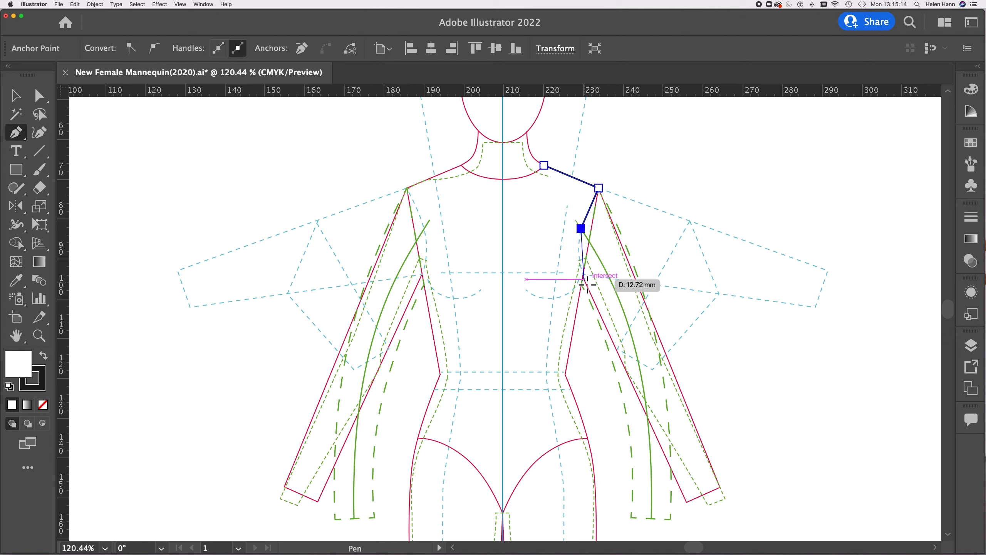
pyautogui.click(584, 280)
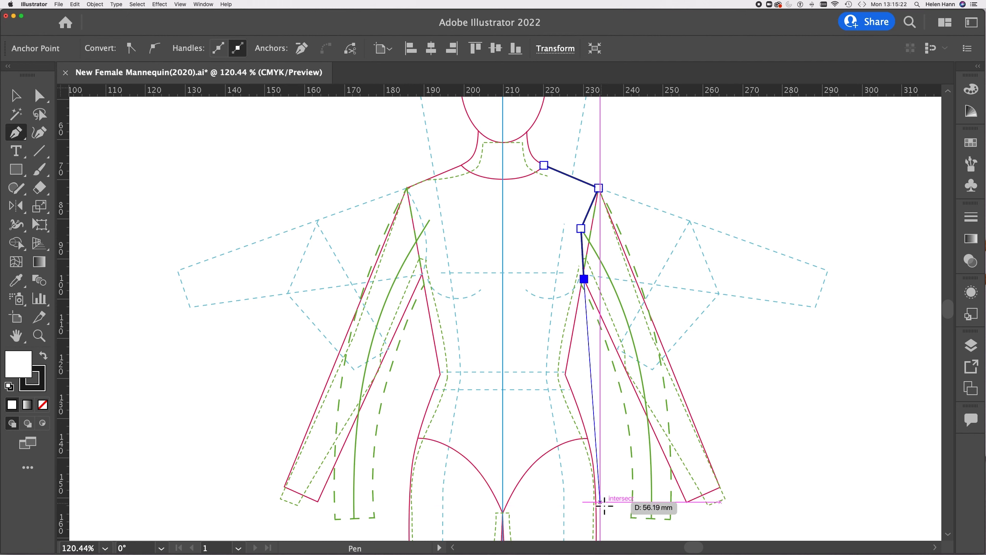
pyautogui.click(601, 502)
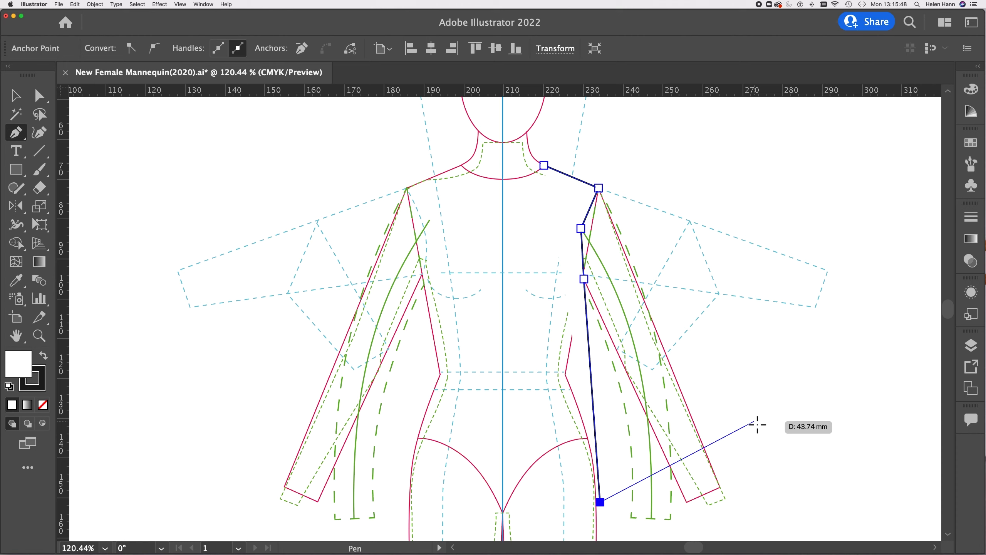
pyautogui.press('Escape')
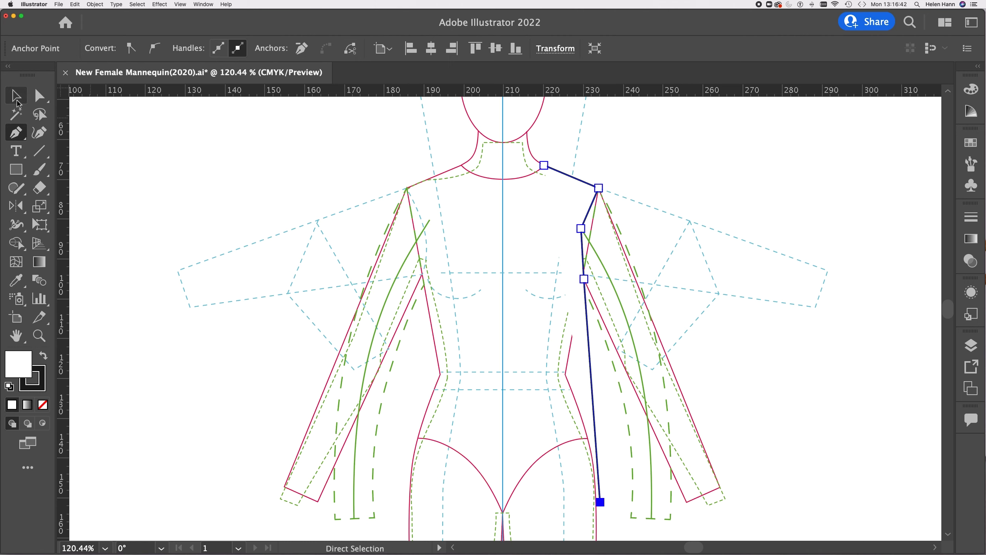
# Deselect the bodice path and magnify the right shoulder and armhole to about 346%
pyautogui.press('v')
pyautogui.click(629, 227)
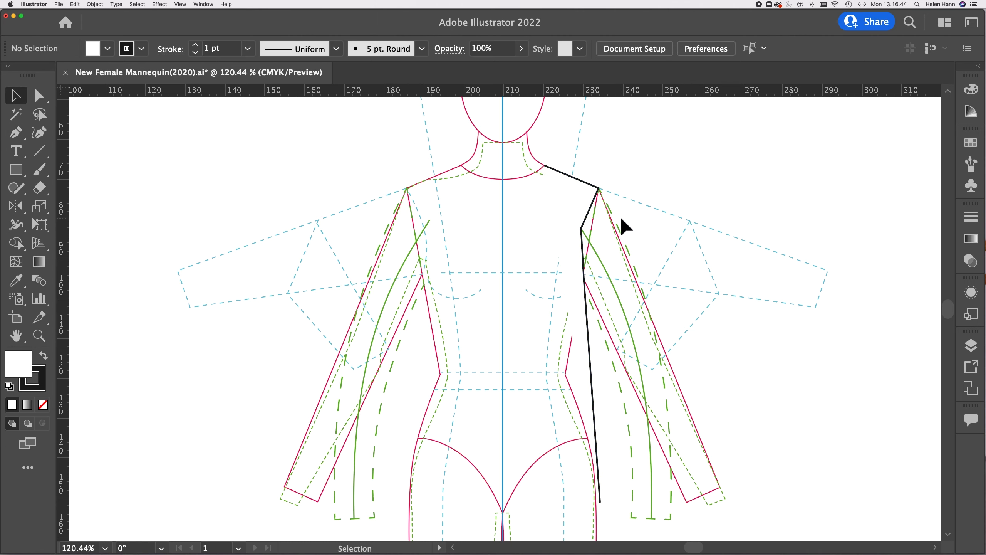
pyautogui.click(39, 336)
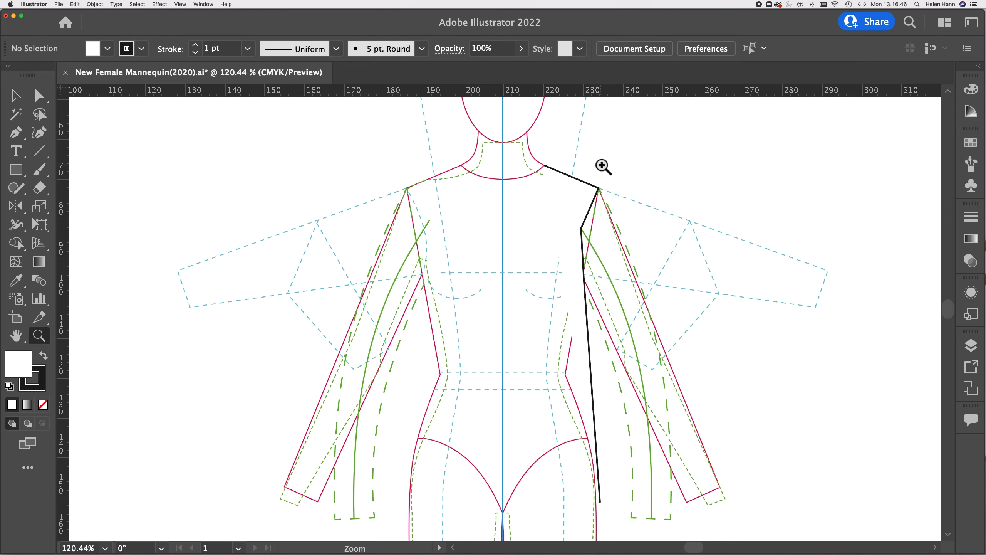
pyautogui.moveTo(597, 187); pyautogui.dragTo(733, 256)
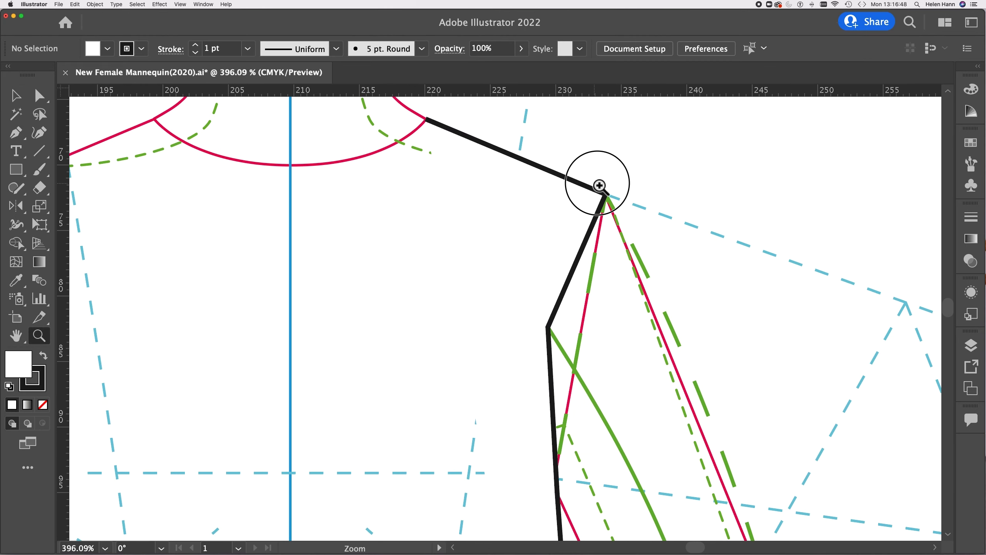
pyautogui.moveTo(599, 190); pyautogui.dragTo(777, 275)
pyautogui.moveTo(606, 198); pyautogui.dragTo(742, 293)
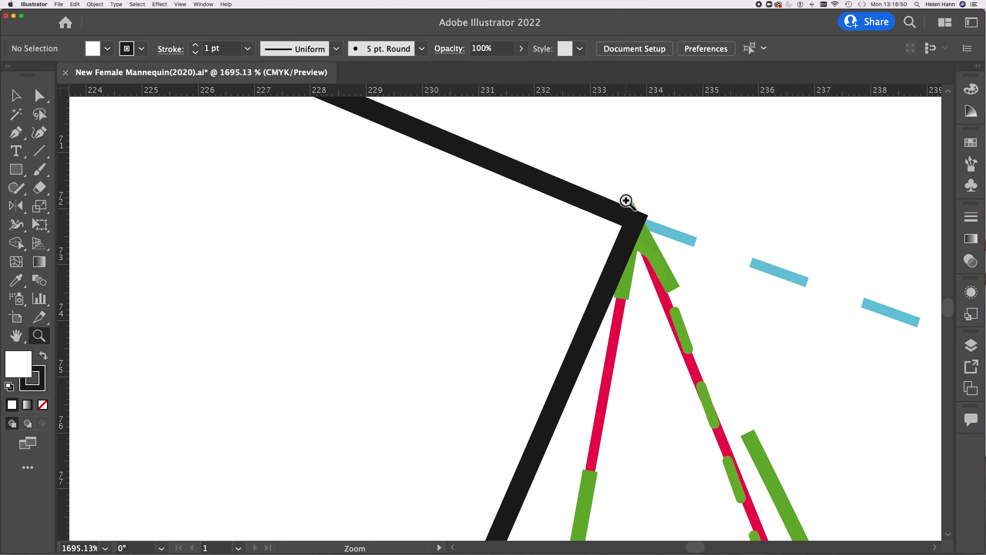
pyautogui.moveTo(628, 202); pyautogui.dragTo(637, 273)
pyautogui.press('space')
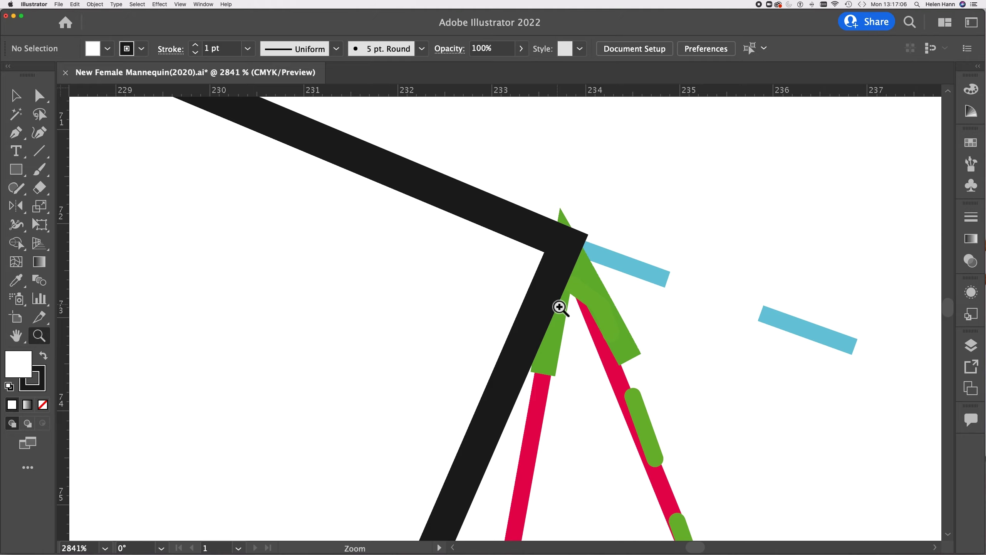
pyautogui.scroll(-10, 559, 307)
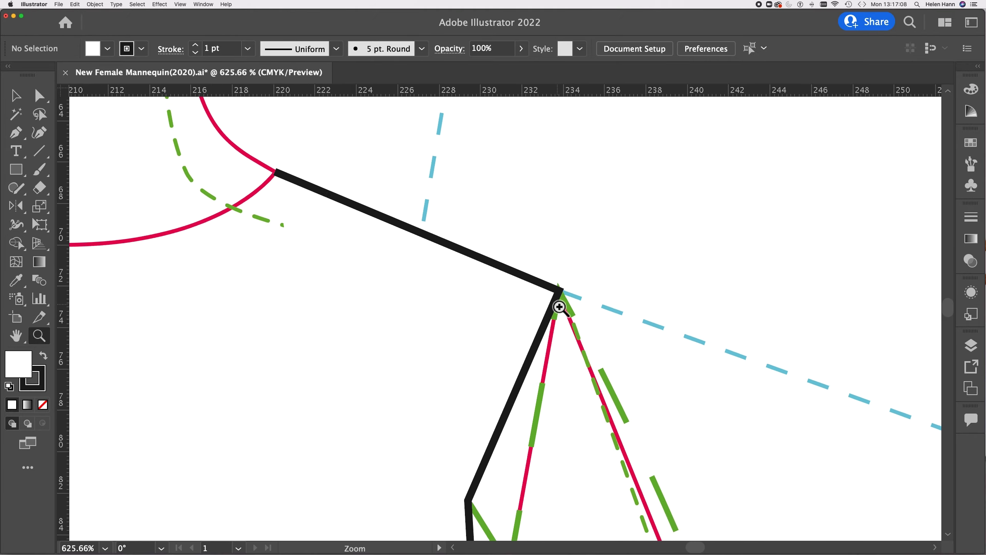
pyautogui.scroll(-4, 560, 307)
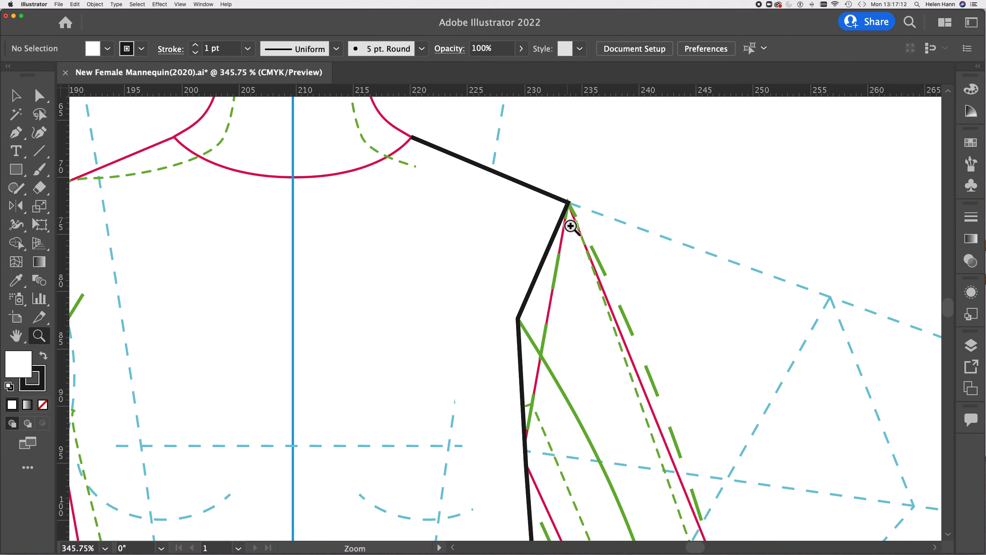
# Give the black shoulder and armhole path Round Cap and Round Join in the Stroke panel
pyautogui.click(16, 95)
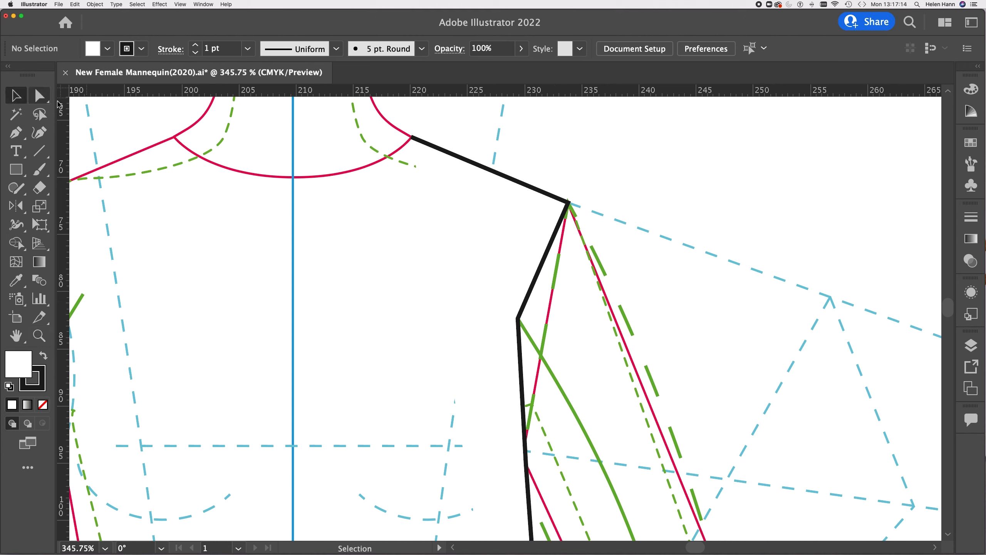
pyautogui.click(489, 169)
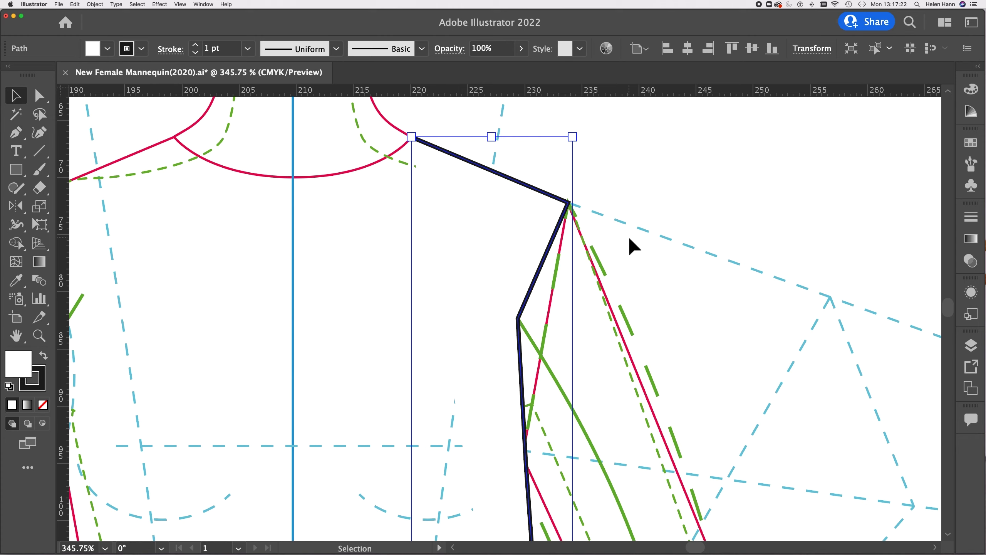
pyautogui.click(970, 218)
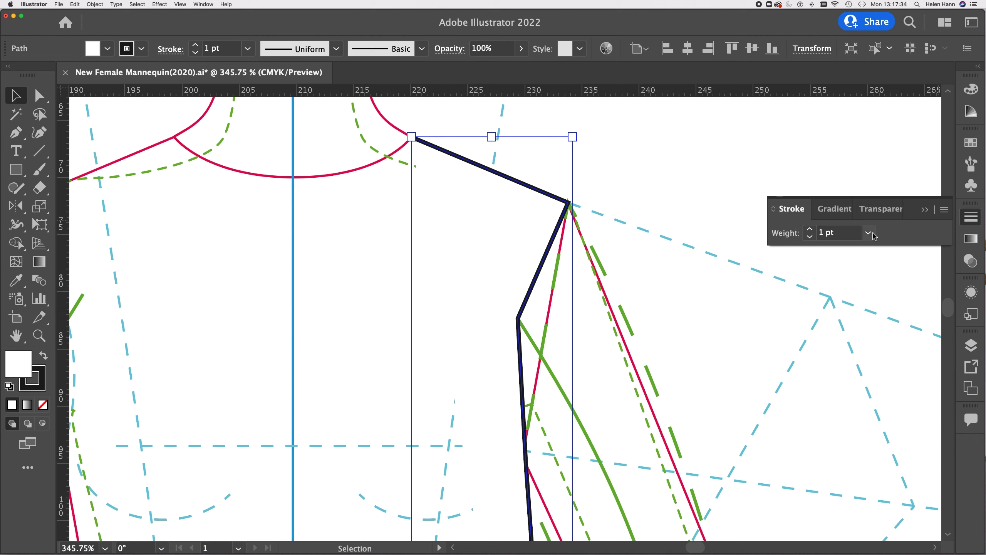
pyautogui.click(945, 212)
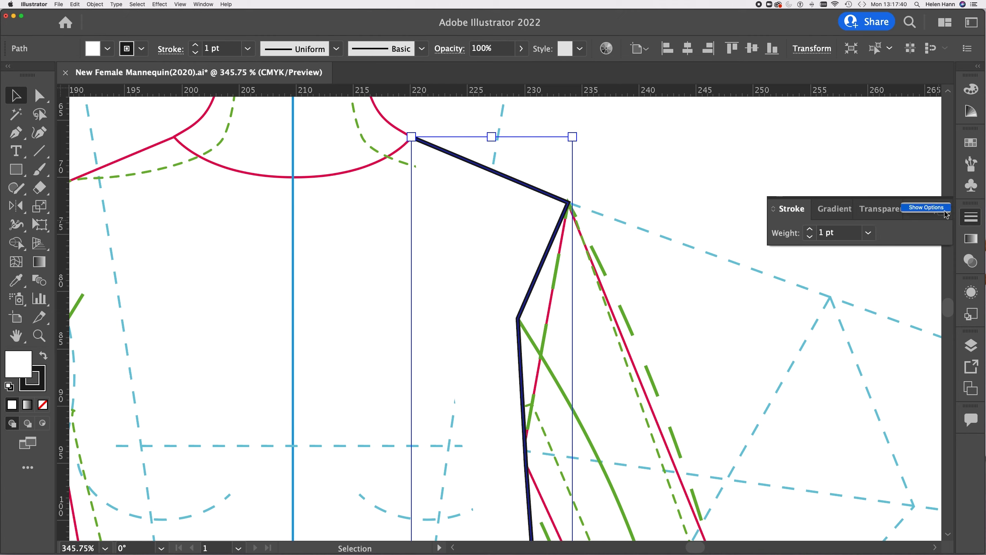
pyautogui.click(937, 210)
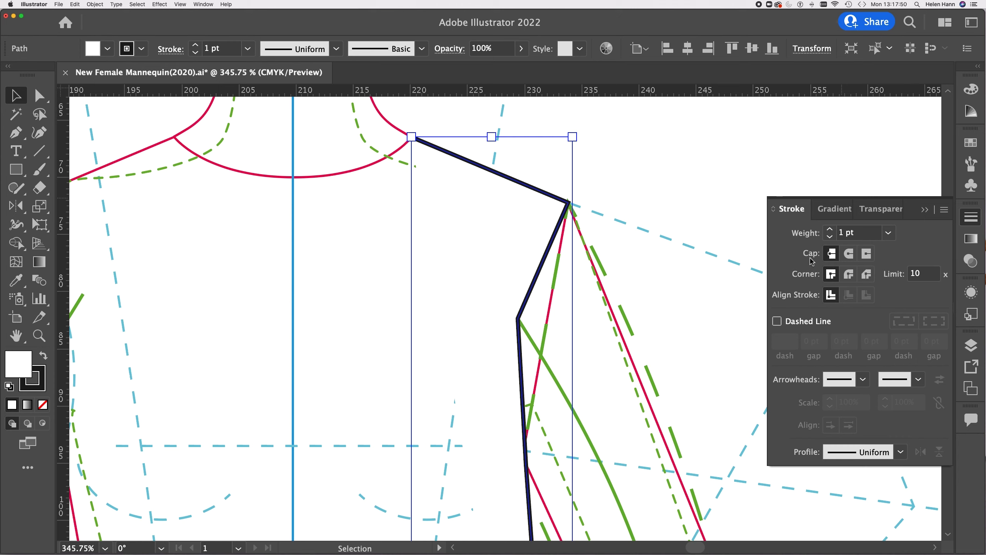
pyautogui.click(850, 253)
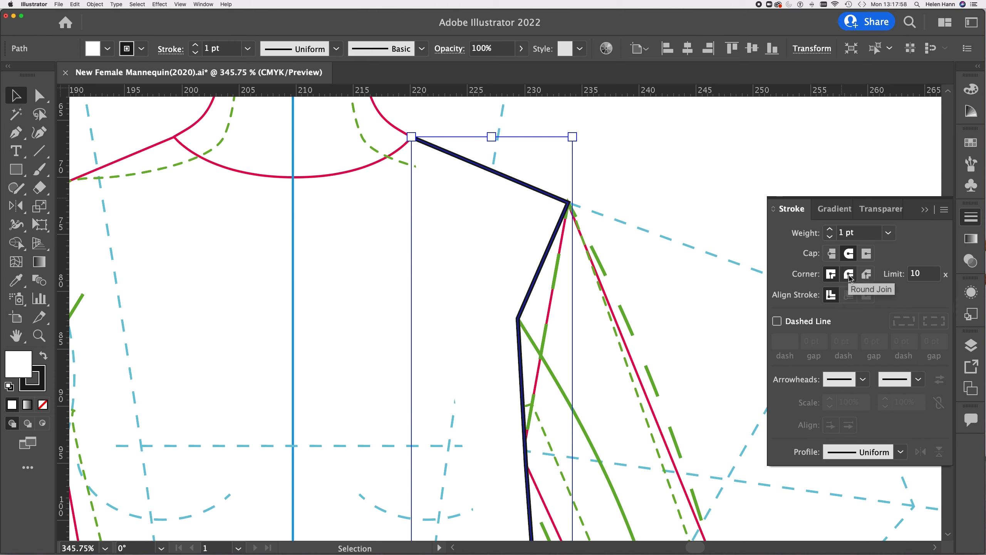
pyautogui.click(850, 274)
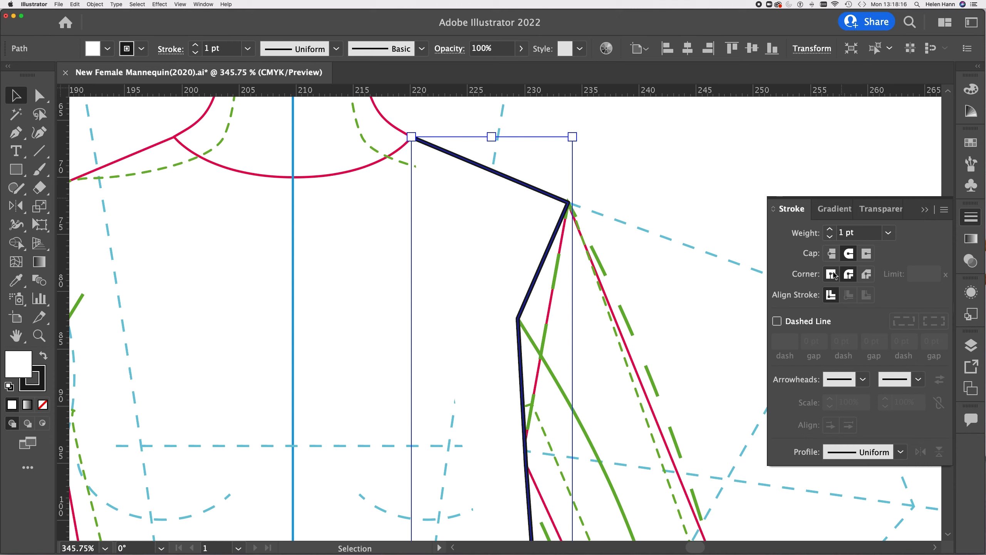
pyautogui.click(850, 275)
pyautogui.click(791, 210)
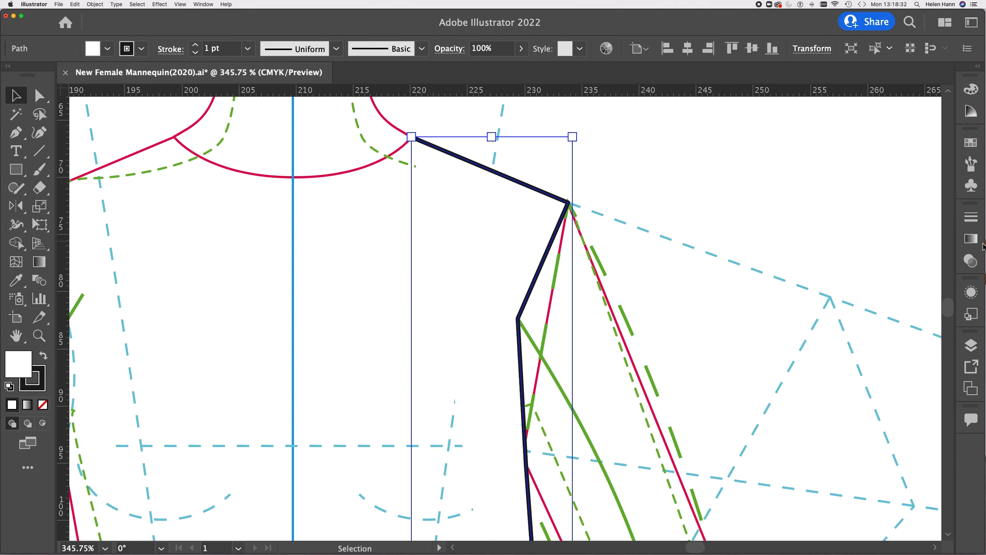
# Save the path's stroke look as Graphic Style 2 and move it just under [Default]
pyautogui.click(975, 314)
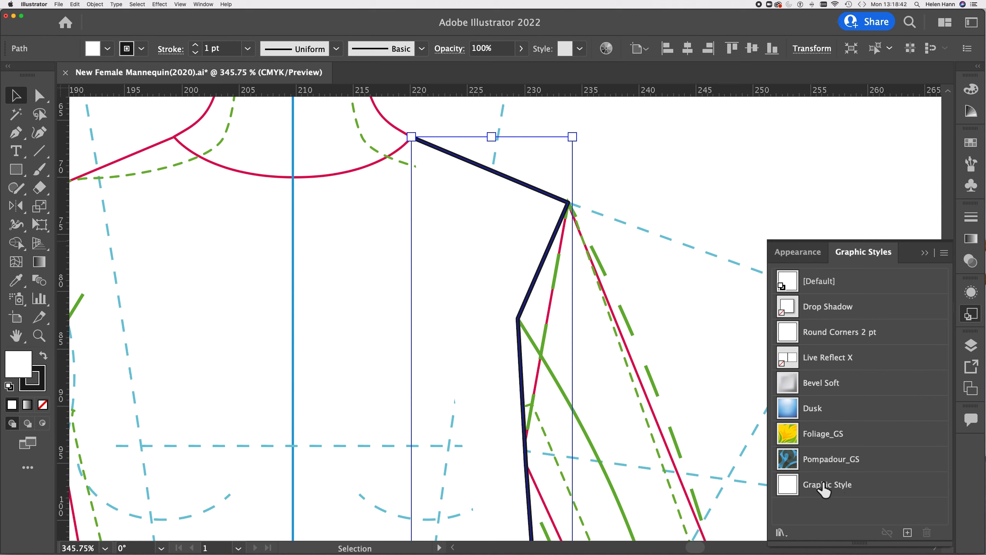
pyautogui.click(851, 485)
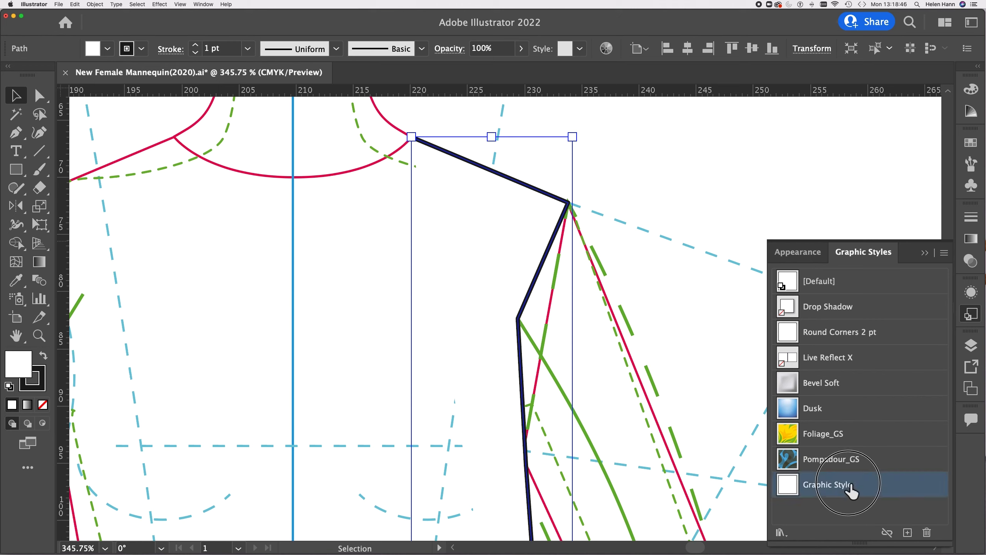
pyautogui.click(907, 533)
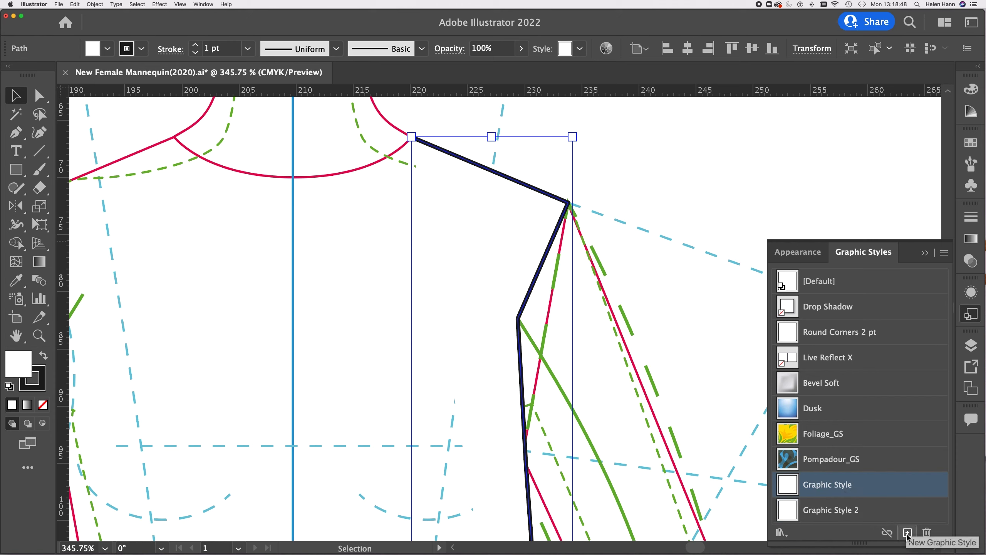
pyautogui.click(826, 511)
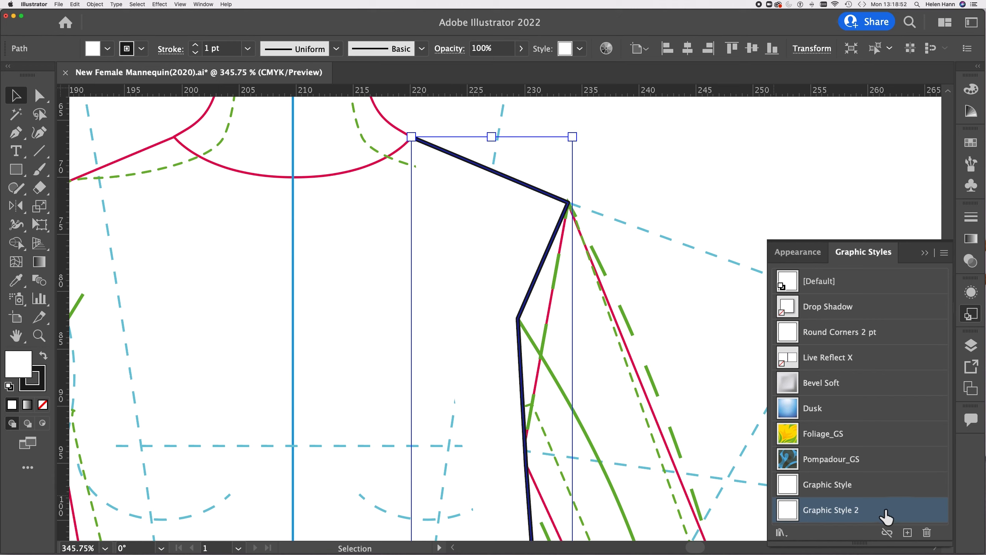
pyautogui.moveTo(886, 518); pyautogui.dragTo(819, 289)
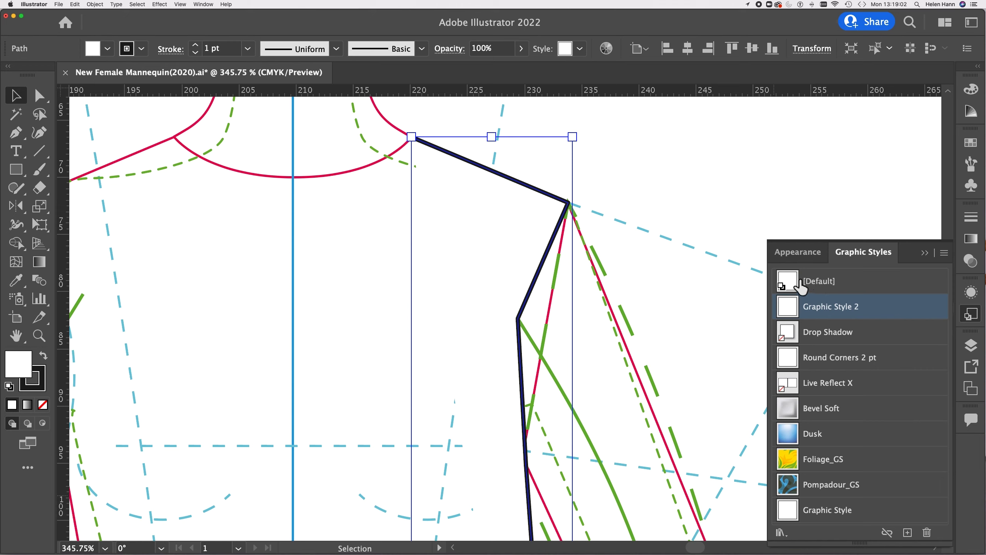
pyautogui.click(813, 287)
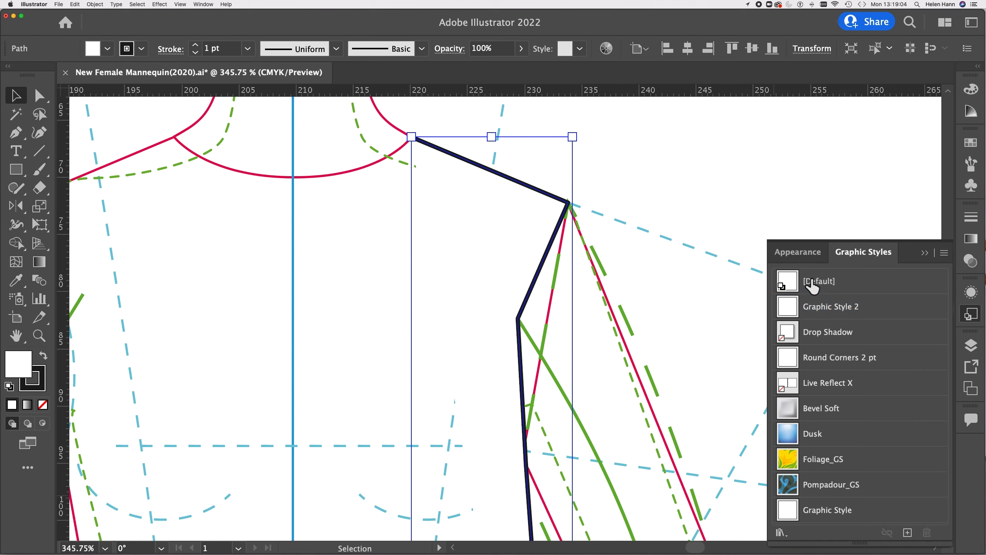
pyautogui.click(837, 287)
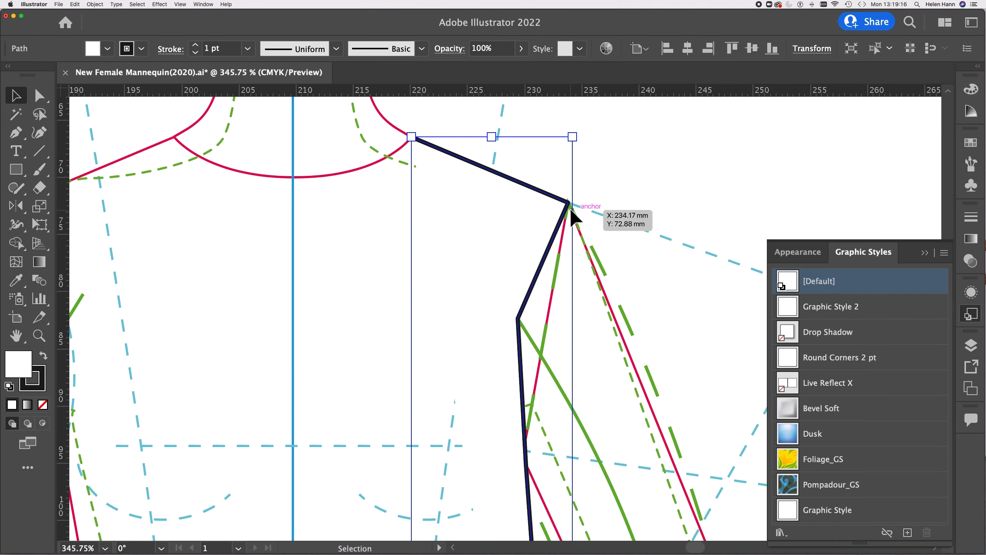
# Deselect the path, check the whole mannequin, return to the shoulder and collapse Graphic Styles
pyautogui.click(633, 213)
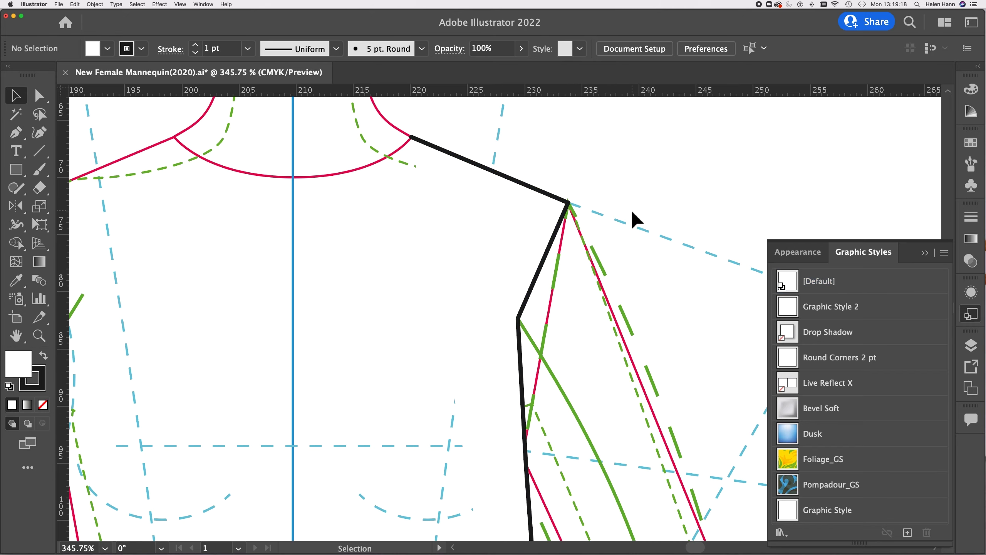
pyautogui.scroll(-6, 619, 220)
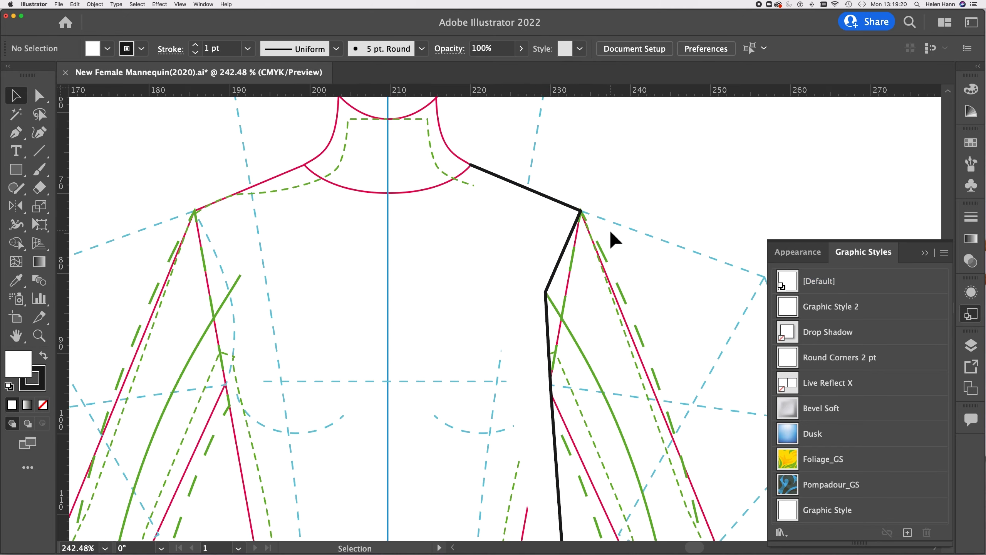
pyautogui.scroll(-2, 610, 230)
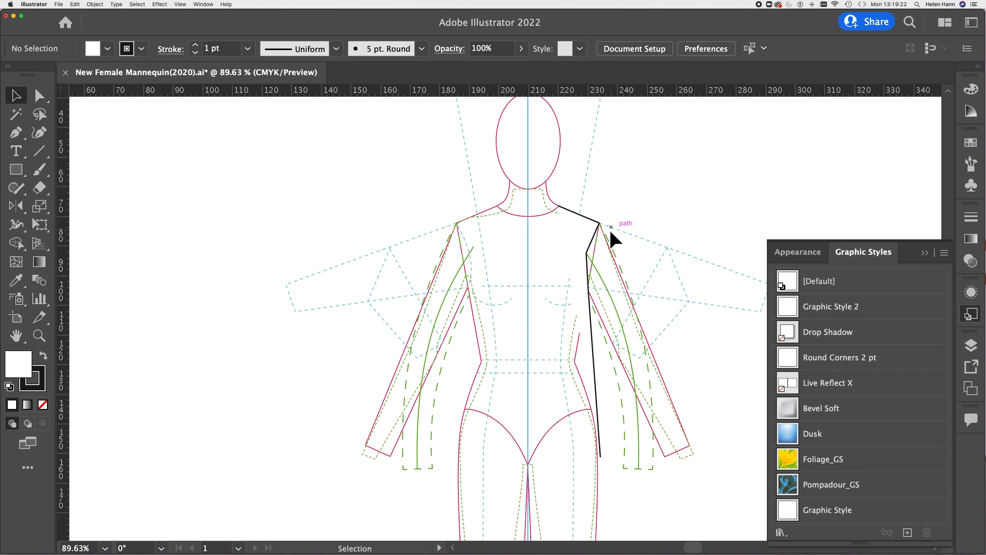
pyautogui.scroll(4, 589, 291)
pyautogui.scroll(3, 589, 292)
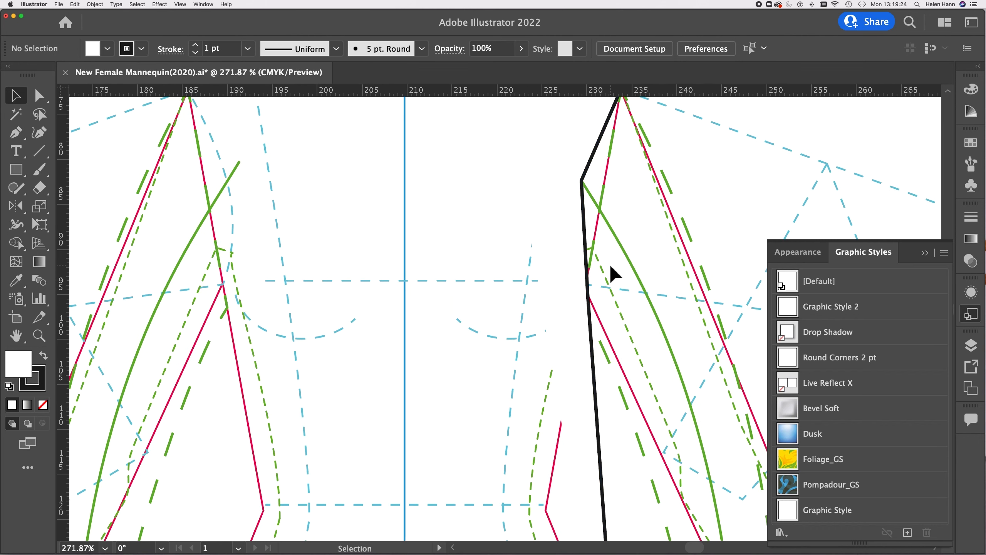
pyautogui.scroll(3, 610, 264)
pyautogui.hscroll(1, 606, 264)
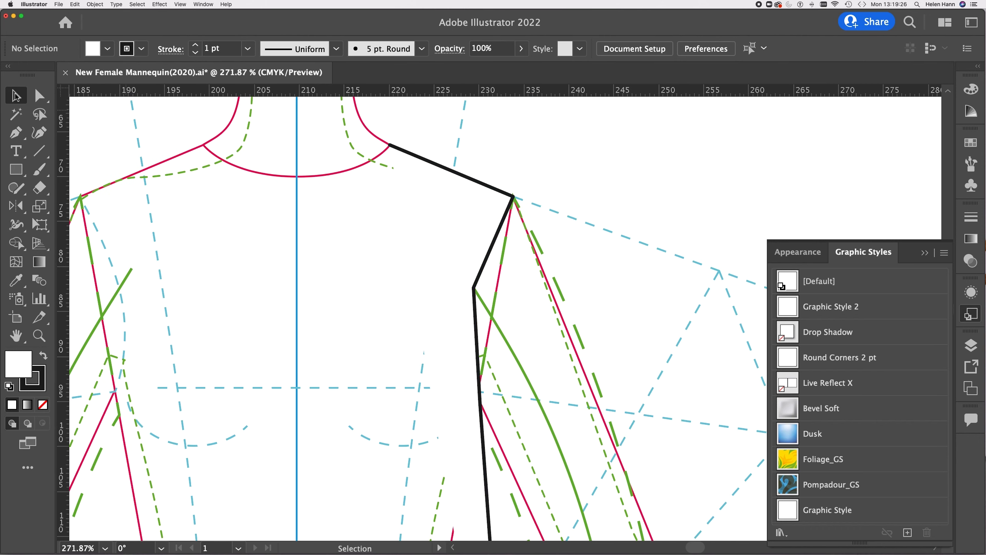
pyautogui.click(875, 252)
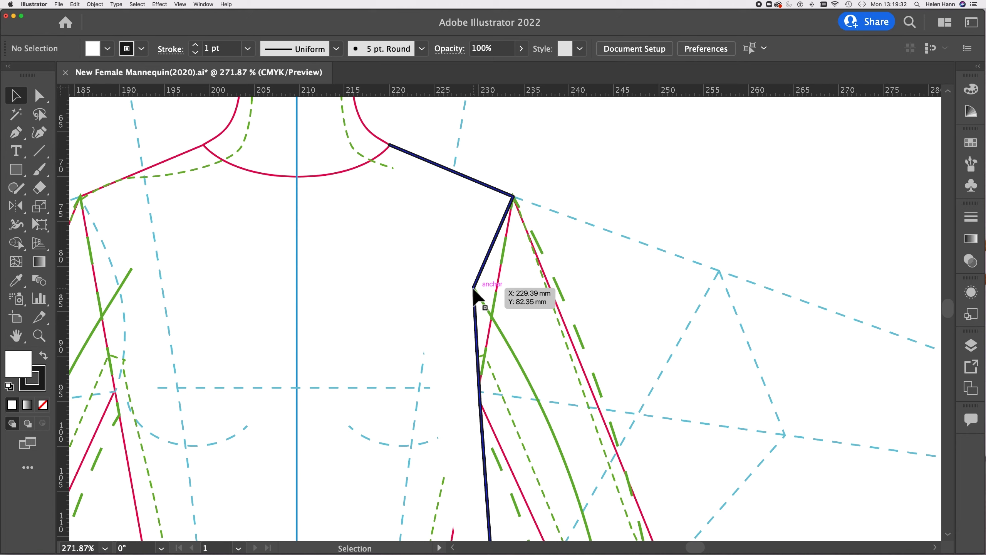
pyautogui.click(40, 98)
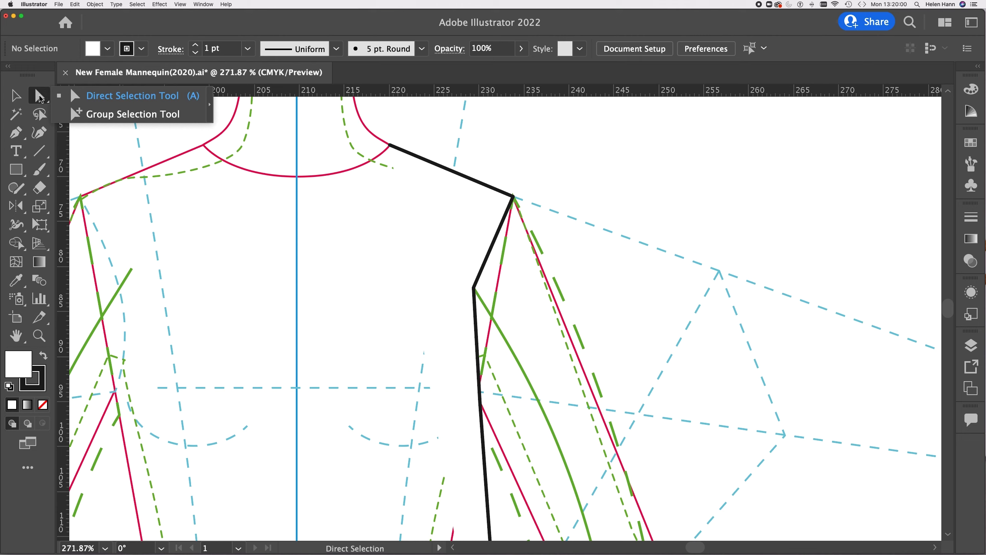
pyautogui.click(201, 102)
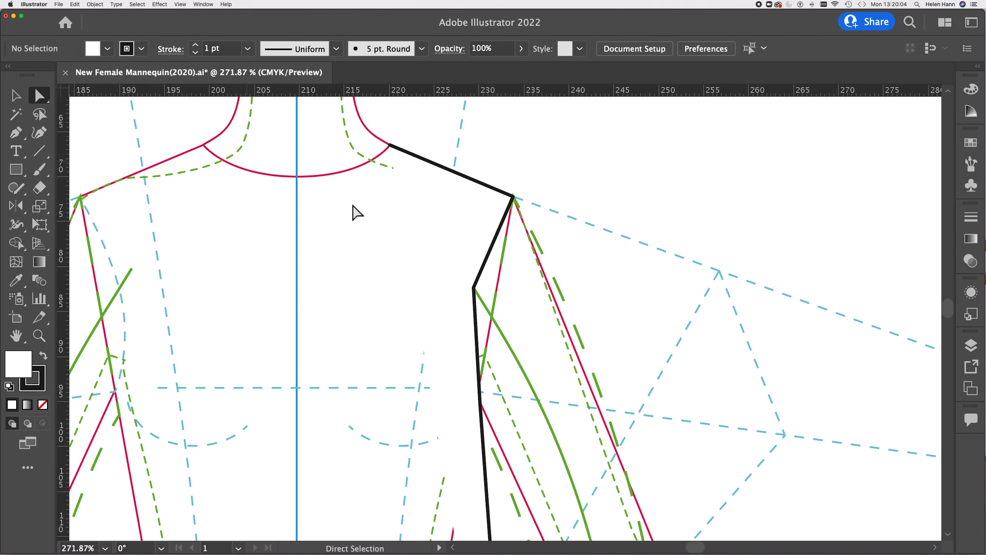
pyautogui.click(474, 288)
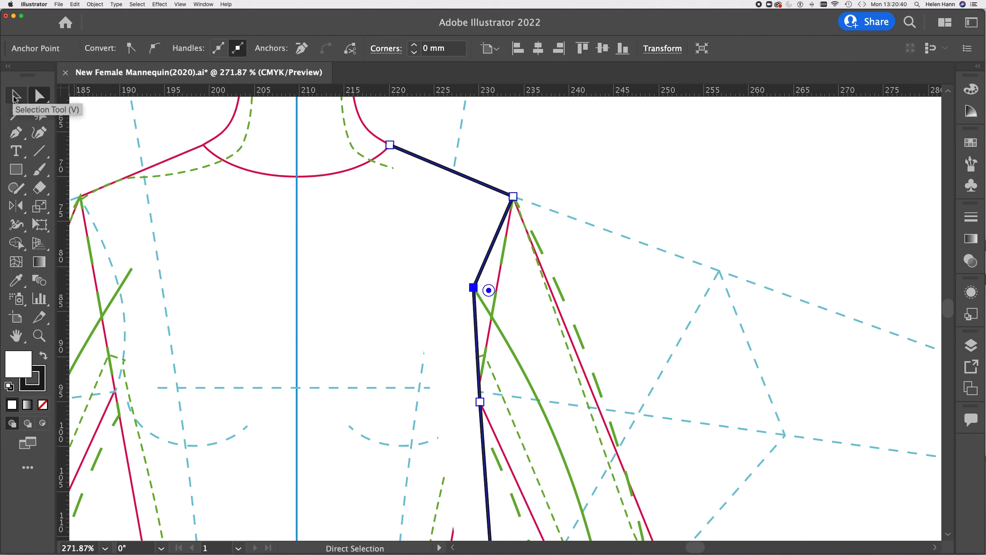
# Select the armhole corner anchor directly, then reveal the Pen flyout's Add, Delete and Anchor Point tools
pyautogui.click(590, 260)
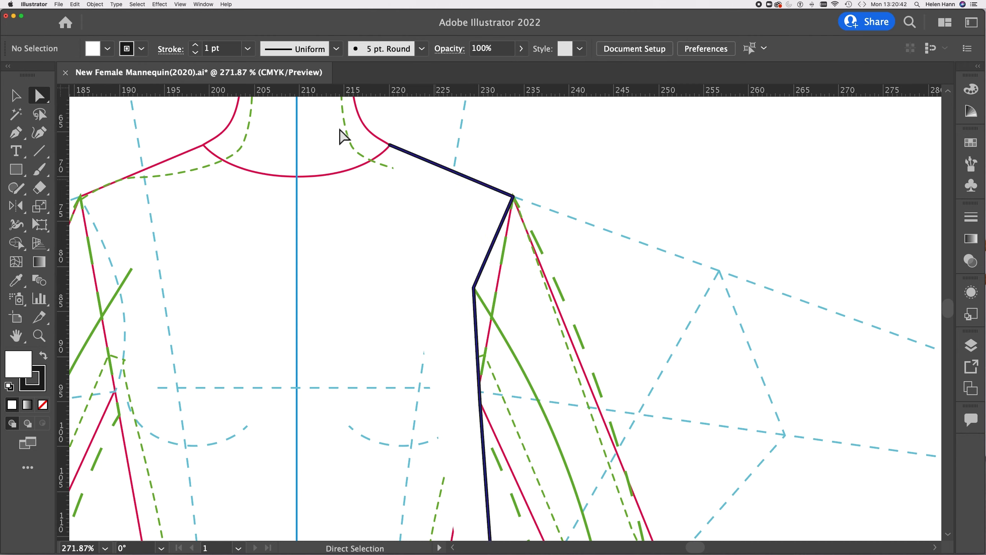
pyautogui.click(26, 97)
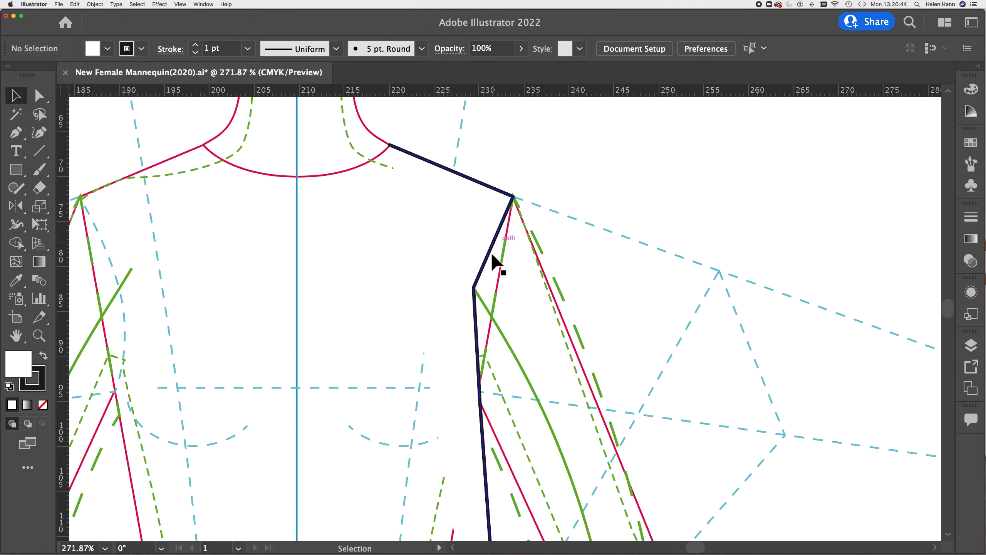
pyautogui.click(477, 287)
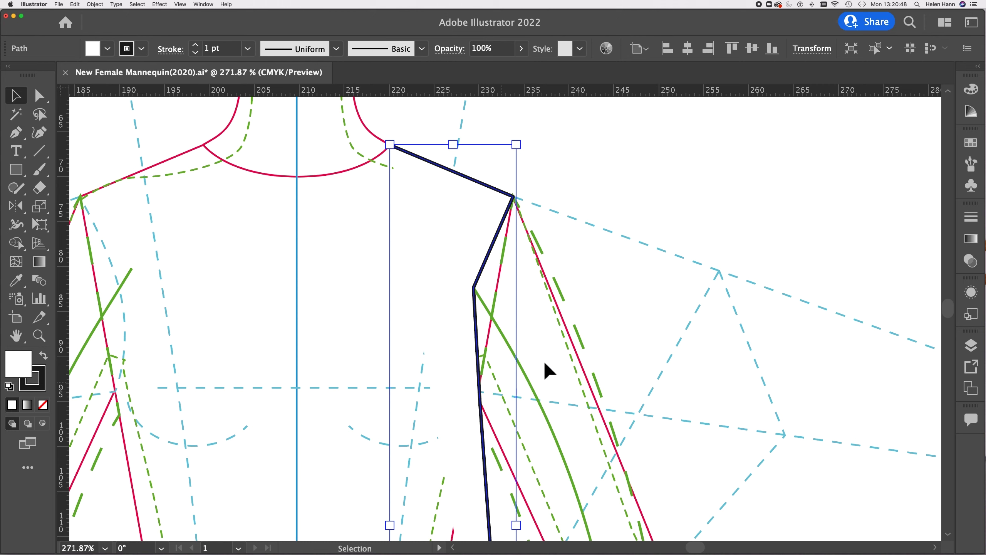
pyautogui.click(598, 350)
pyautogui.click(39, 95)
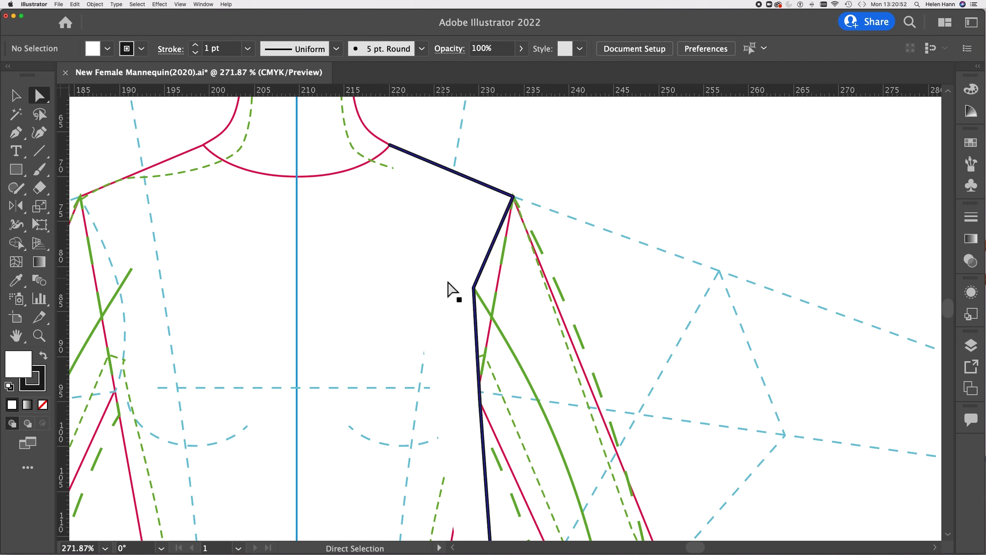
pyautogui.click(473, 287)
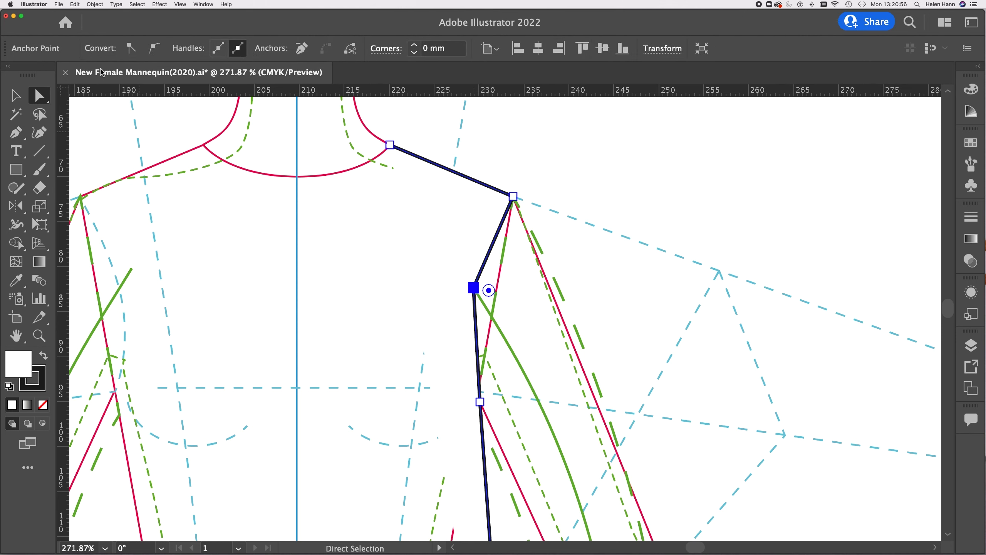
pyautogui.click(15, 133)
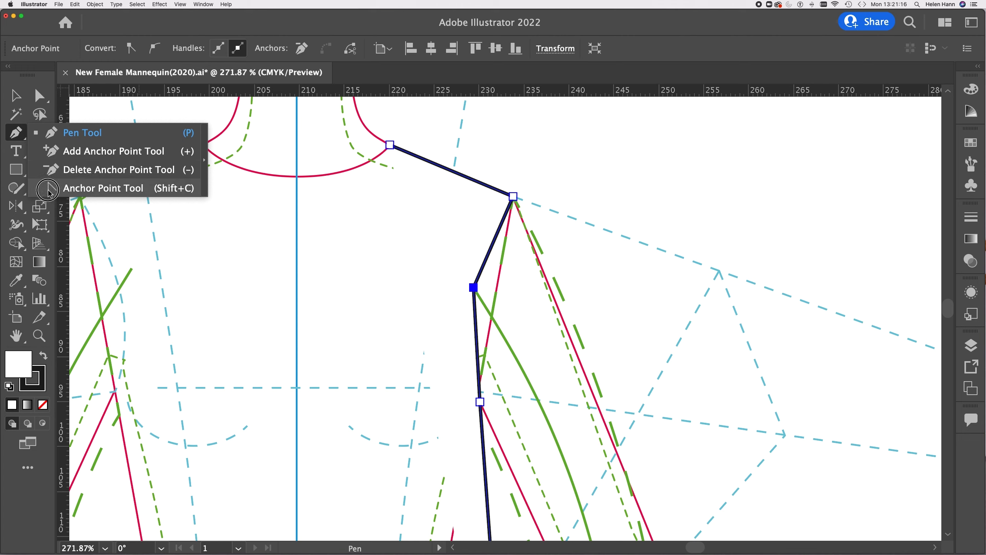
# Convert the middle armhole anchor to a smooth point, pulling out handles to bow the armhole
pyautogui.click(86, 190)
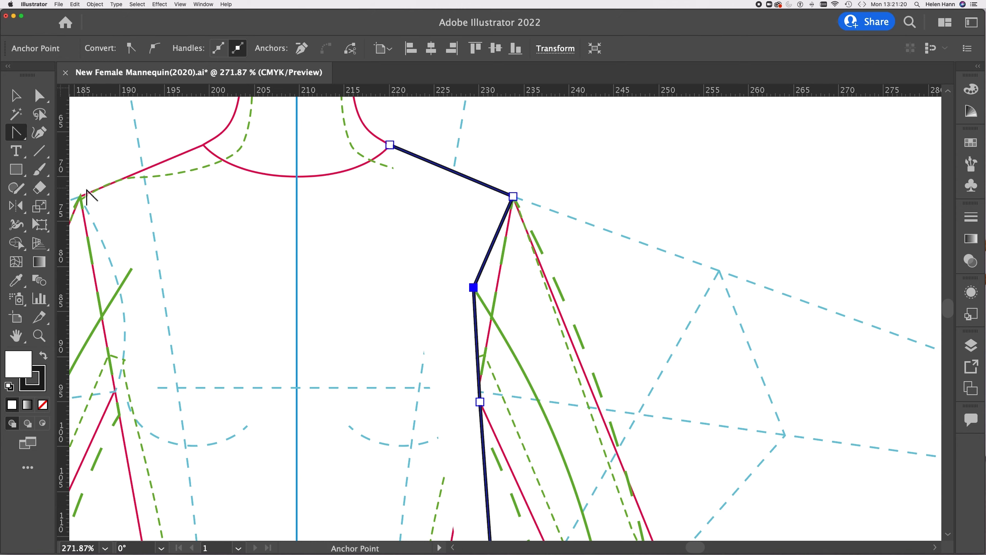
pyautogui.click(474, 289)
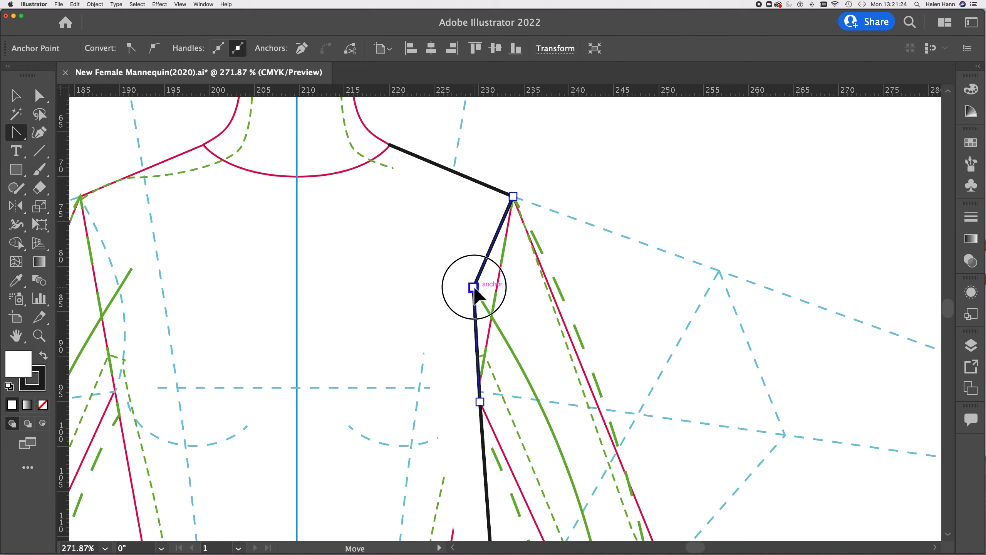
pyautogui.moveTo(470, 302); pyautogui.dragTo(462, 336)
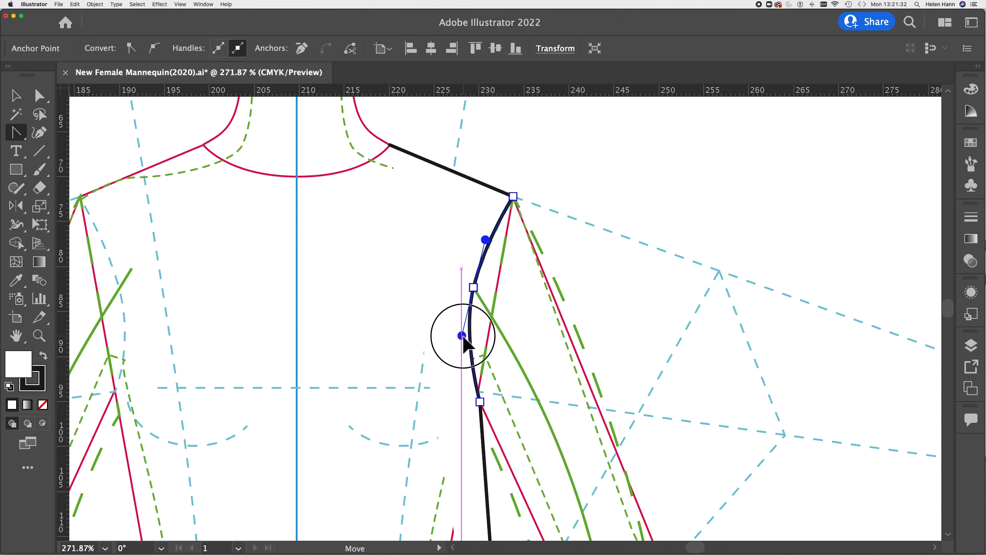
pyautogui.moveTo(463, 336); pyautogui.dragTo(463, 340)
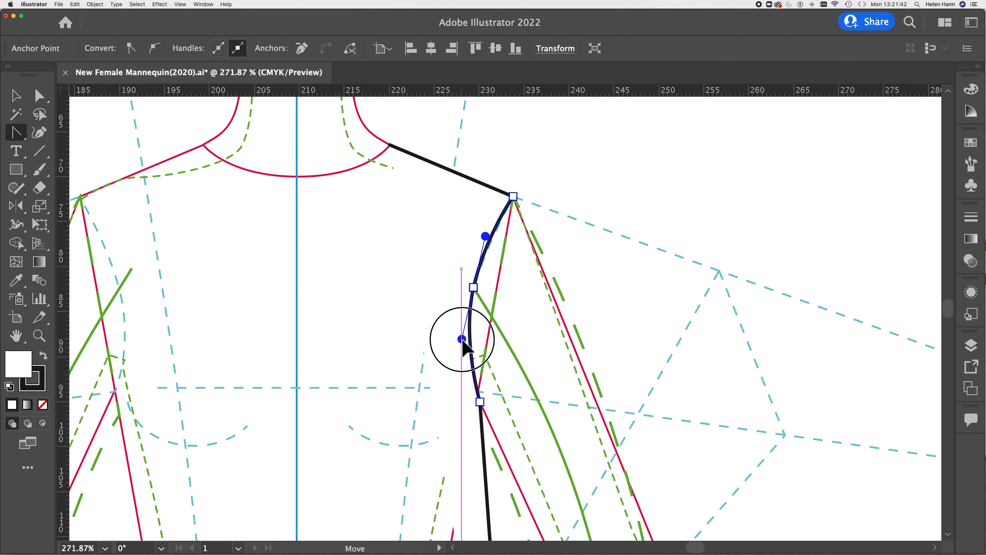
pyautogui.moveTo(462, 339); pyautogui.dragTo(462, 339)
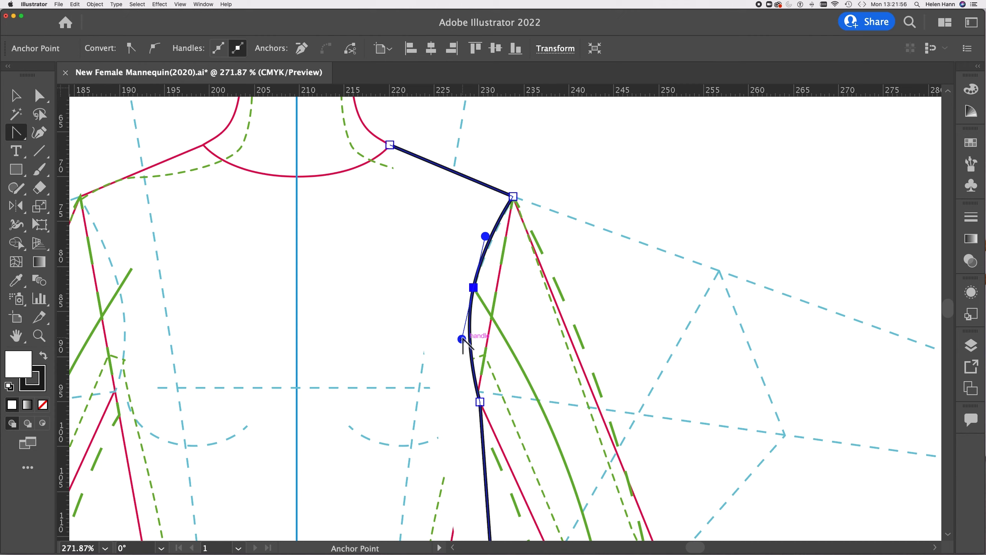
pyautogui.moveTo(462, 340)
pyautogui.mouseDown()
pyautogui.moveTo(463, 402)
pyautogui.moveTo(462, 340)
pyautogui.mouseUp()
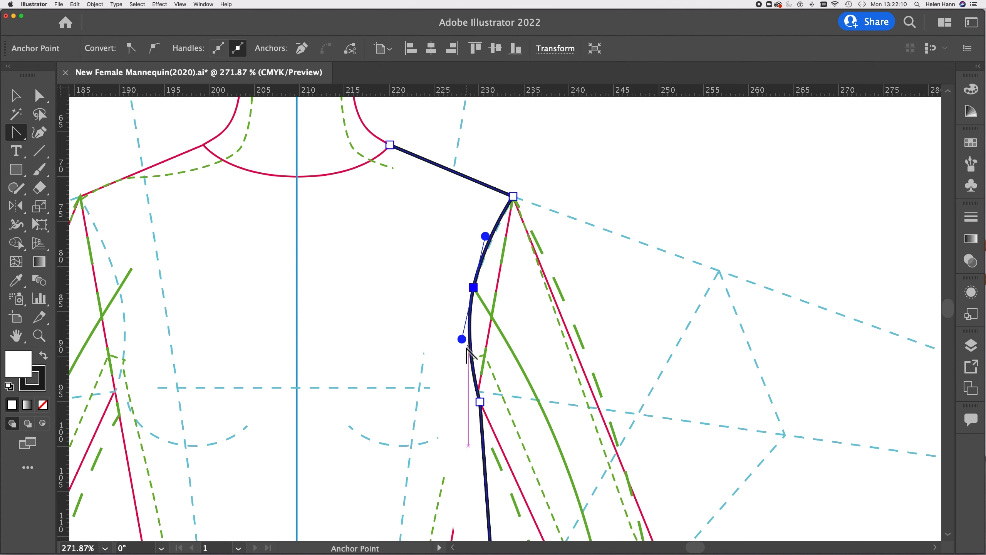
pyautogui.moveTo(462, 338)
pyautogui.mouseDown()
pyautogui.moveTo(344, 321)
pyautogui.moveTo(729, 333)
pyautogui.moveTo(330, 317)
pyautogui.moveTo(802, 315)
pyautogui.moveTo(371, 307)
pyautogui.moveTo(817, 332)
pyautogui.moveTo(365, 337)
pyautogui.moveTo(669, 339)
pyautogui.moveTo(462, 340)
pyautogui.mouseUp()
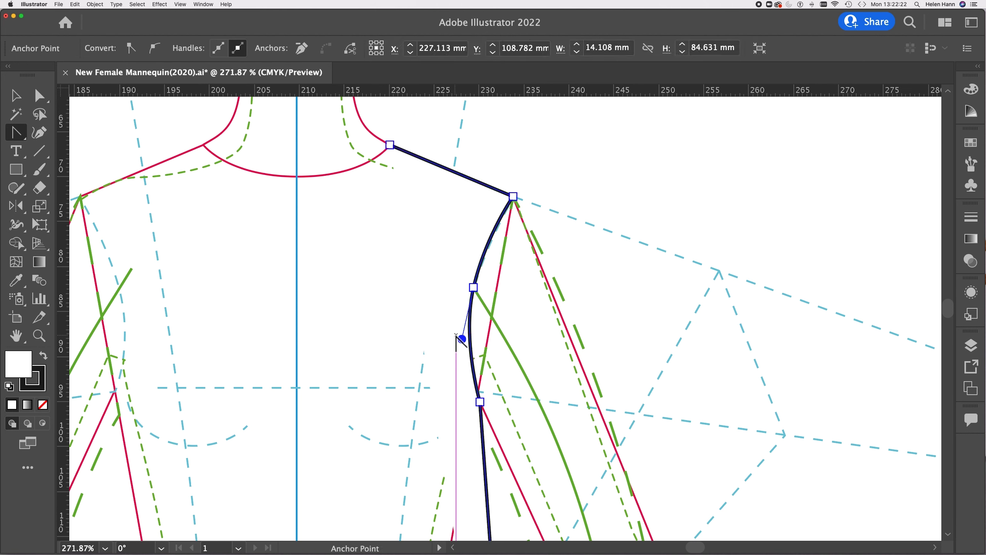
# Refine the middle armhole anchor's lower handle to settle the armhole curve
pyautogui.click(474, 289)
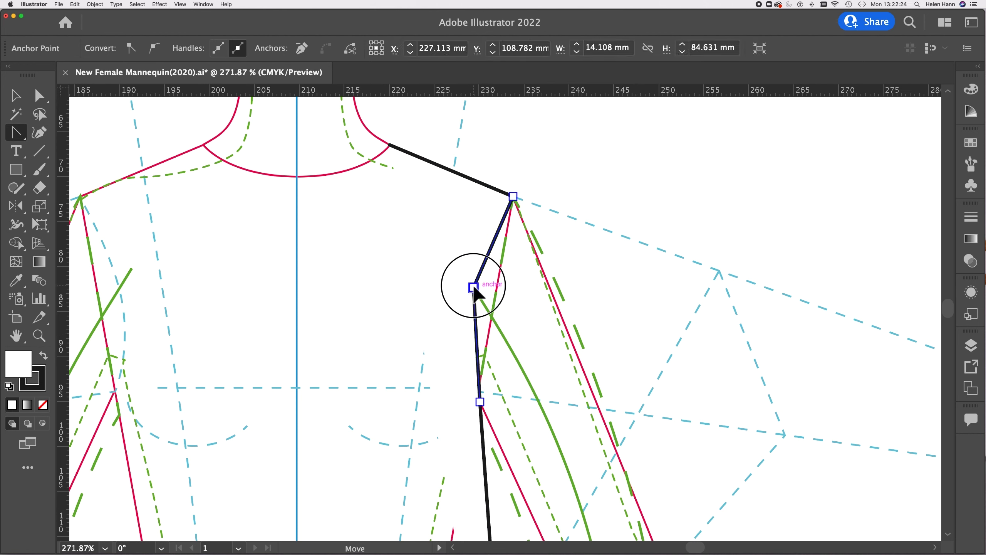
pyautogui.moveTo(462, 339); pyautogui.dragTo(463, 338)
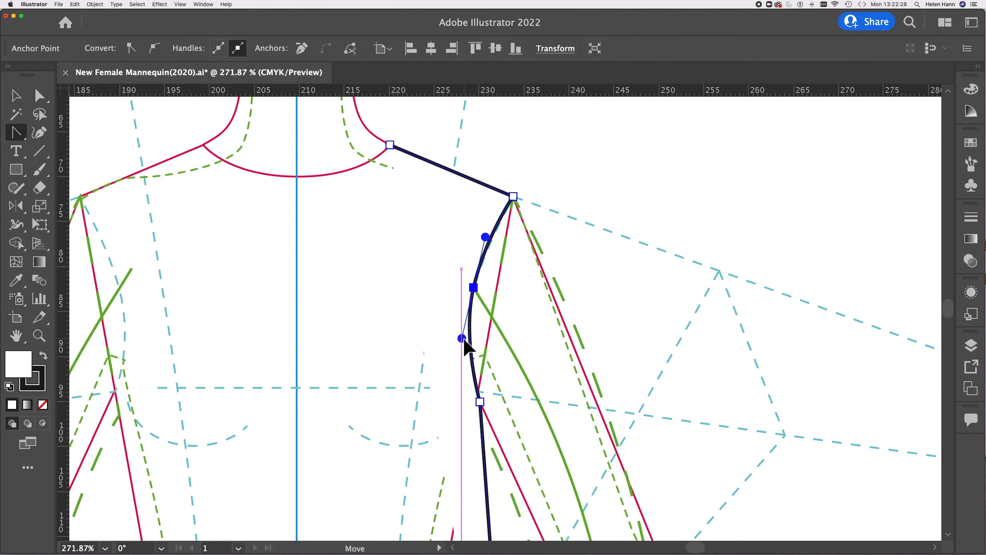
pyautogui.click(474, 288)
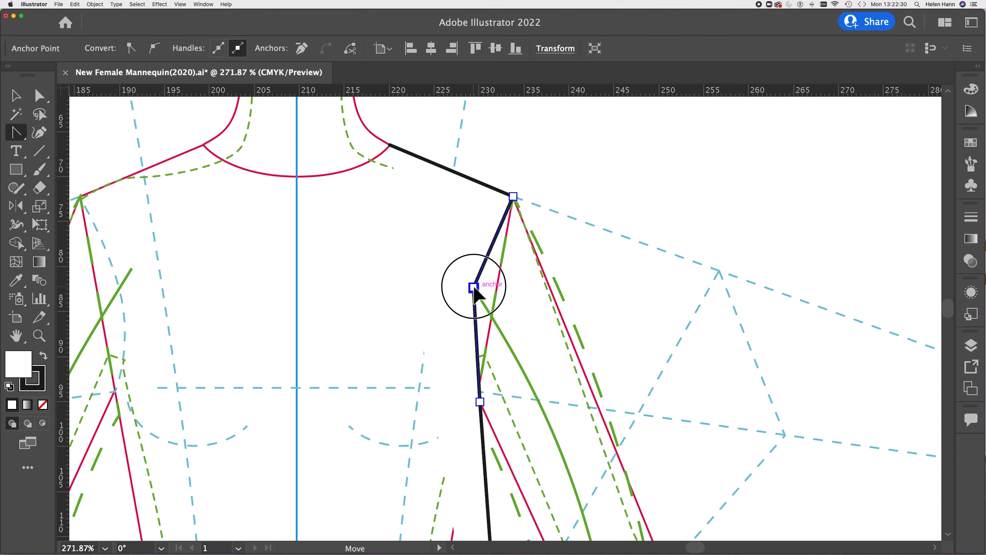
pyautogui.moveTo(462, 338); pyautogui.dragTo(465, 341)
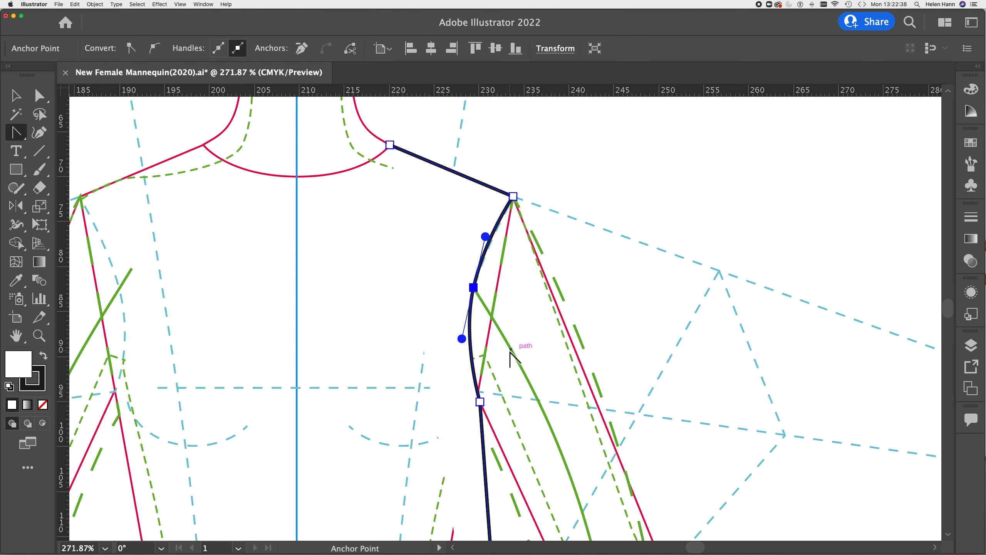
# Bend the side seam below the armhole into a waist curve, adjusting its upper and lower handles
pyautogui.scroll(-10, 510, 357)
pyautogui.scroll(-4, 506, 354)
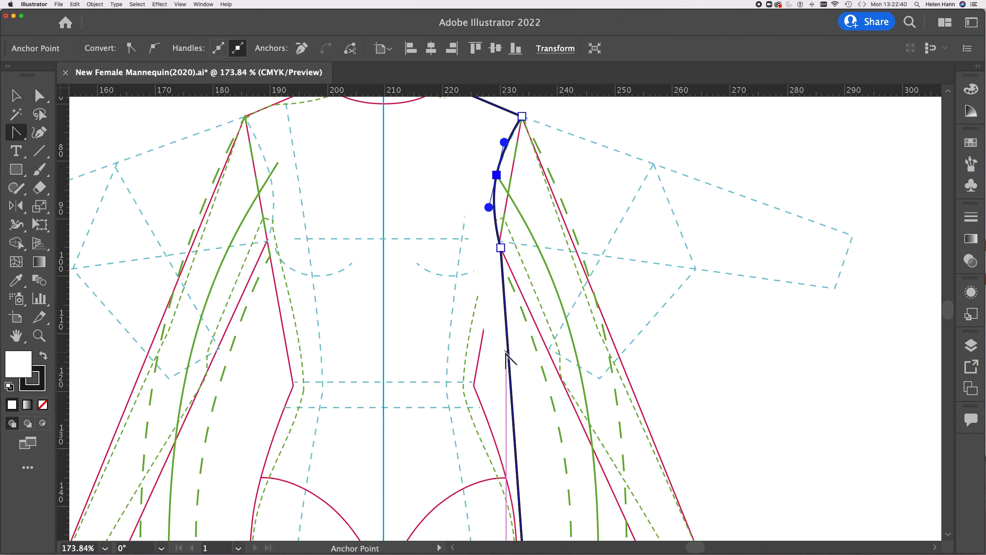
pyautogui.scroll(-5, 506, 354)
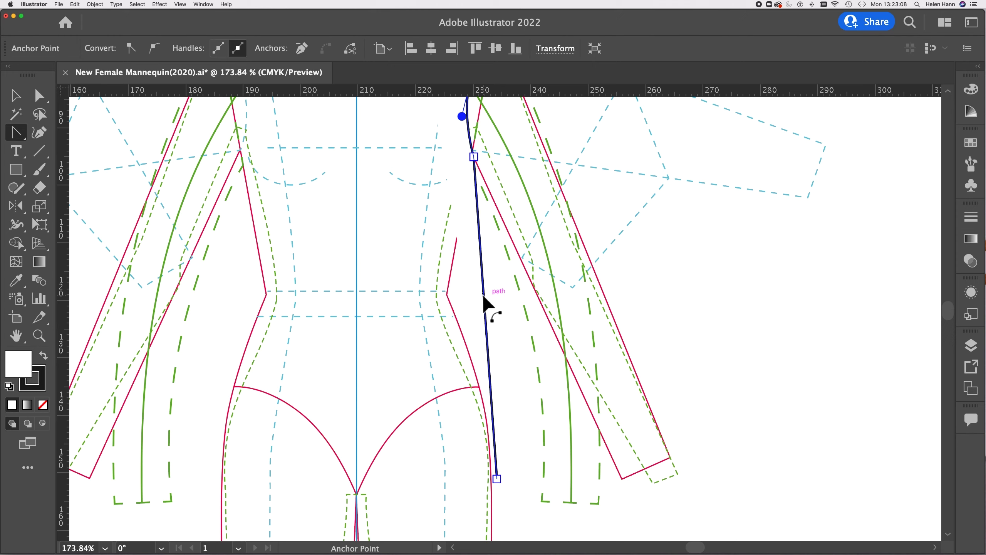
pyautogui.moveTo(482, 294); pyautogui.dragTo(472, 295)
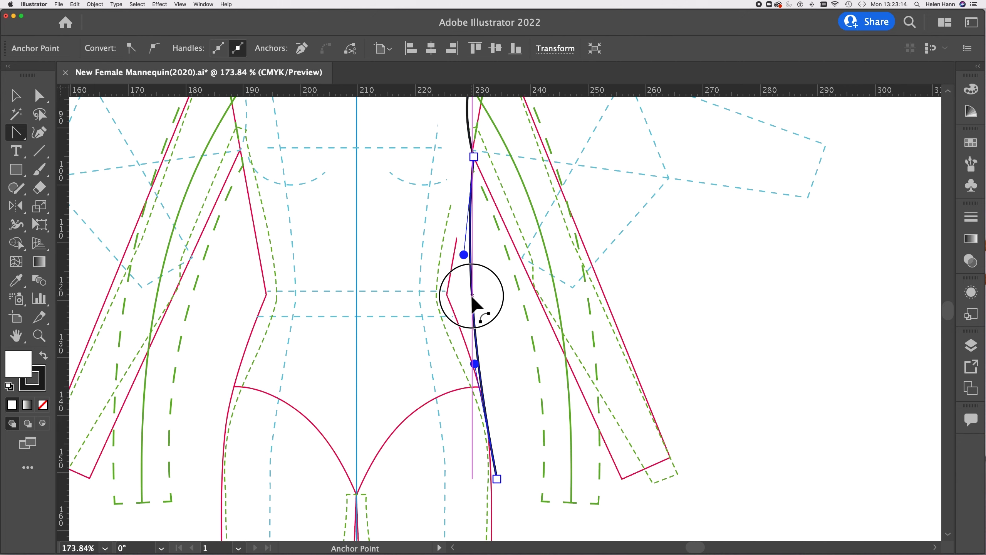
pyautogui.moveTo(471, 296); pyautogui.dragTo(472, 295)
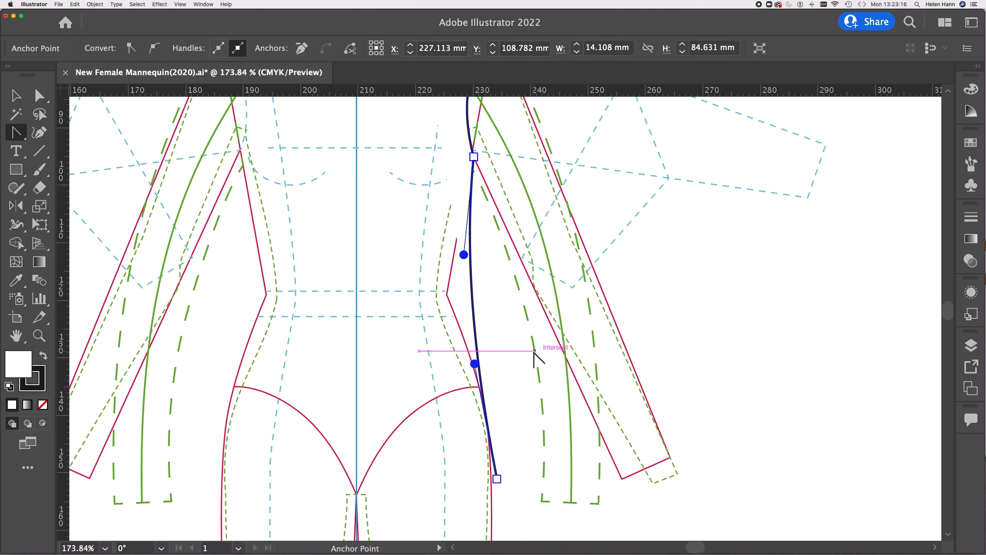
pyautogui.moveTo(475, 364); pyautogui.dragTo(489, 375)
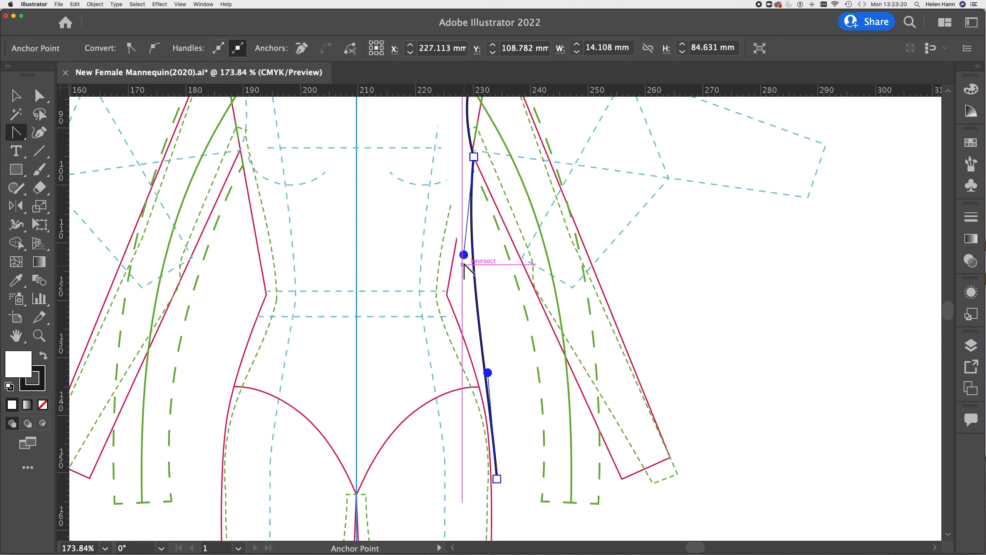
pyautogui.moveTo(465, 257); pyautogui.dragTo(450, 306)
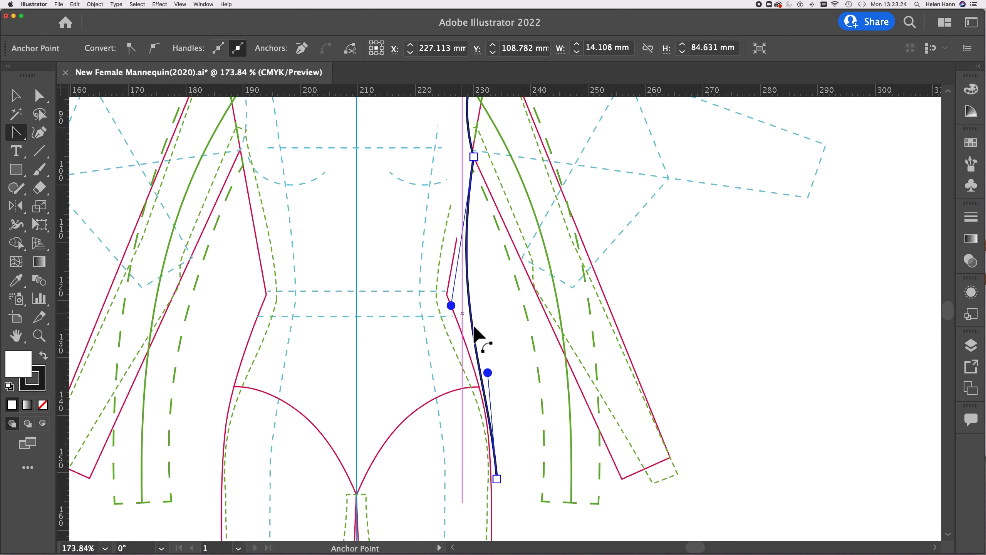
pyautogui.moveTo(488, 373); pyautogui.dragTo(484, 333)
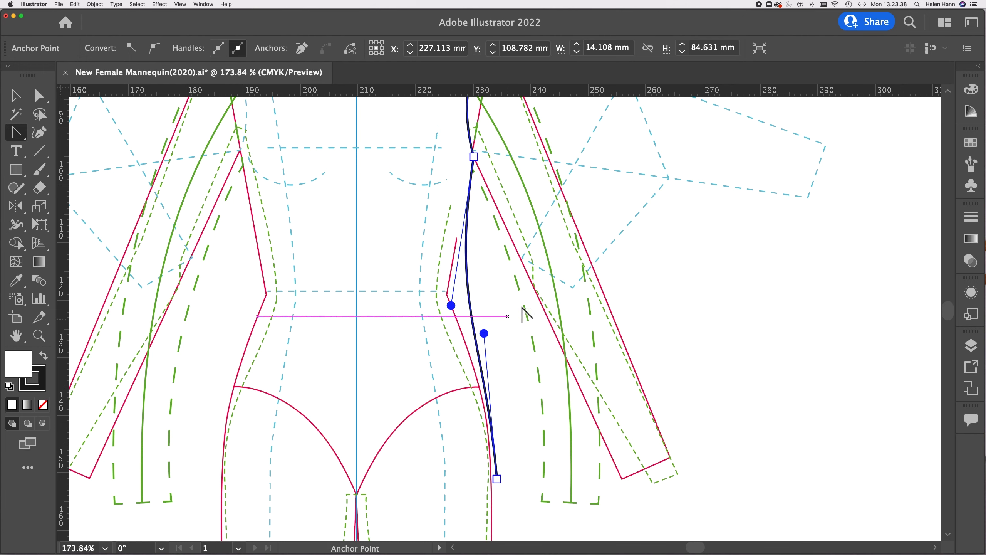
# Make the side seam's hem anchor a corner and reshape the armhole from its upper anchor
pyautogui.scroll(-5, 516, 307)
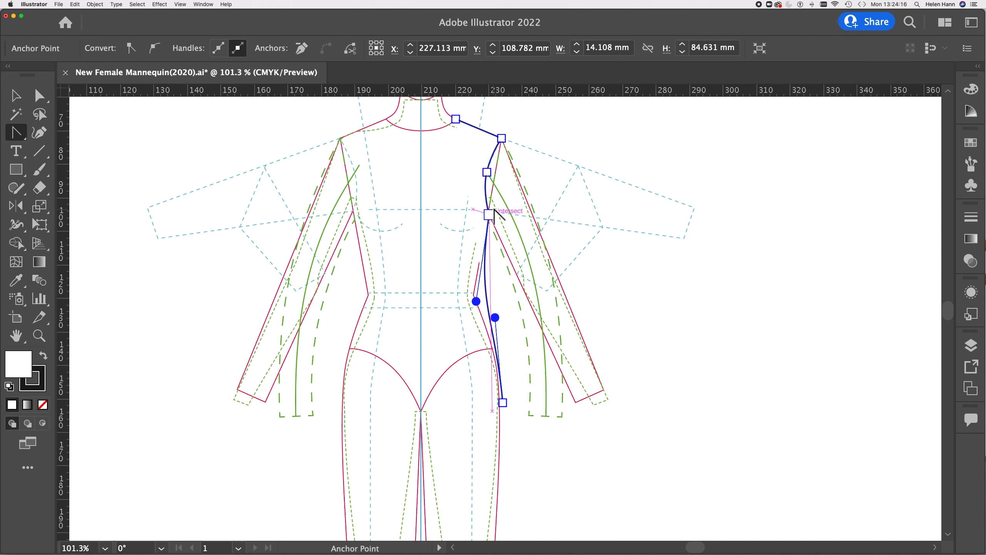
pyautogui.click(502, 403)
pyautogui.click(489, 214)
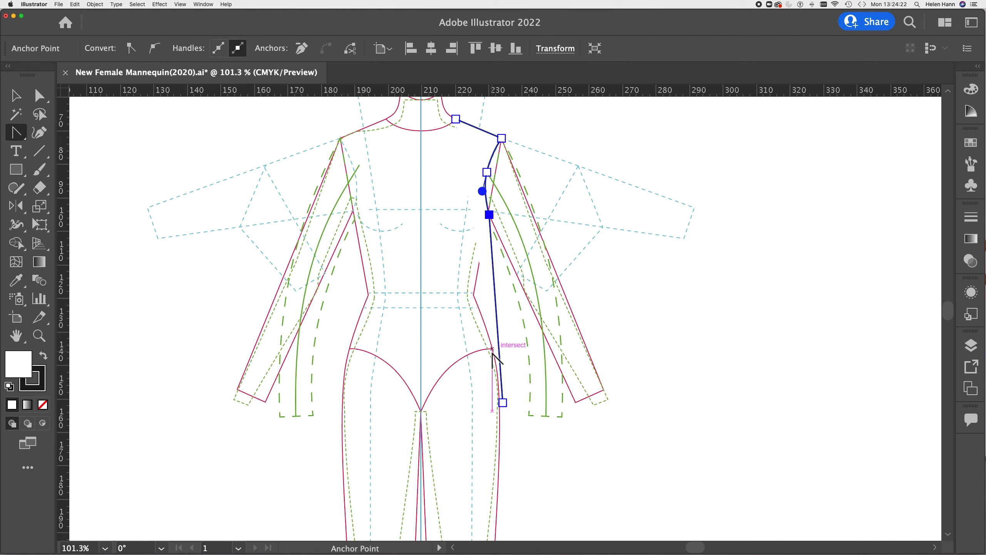
pyautogui.click(487, 172)
pyautogui.moveTo(484, 191); pyautogui.dragTo(480, 201)
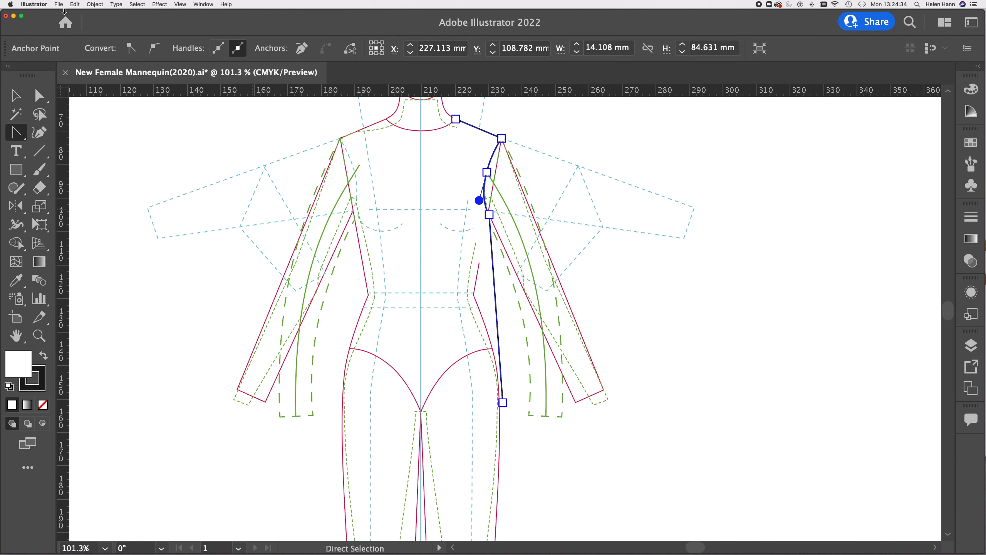
pyautogui.click(14, 97)
pyautogui.click(198, 227)
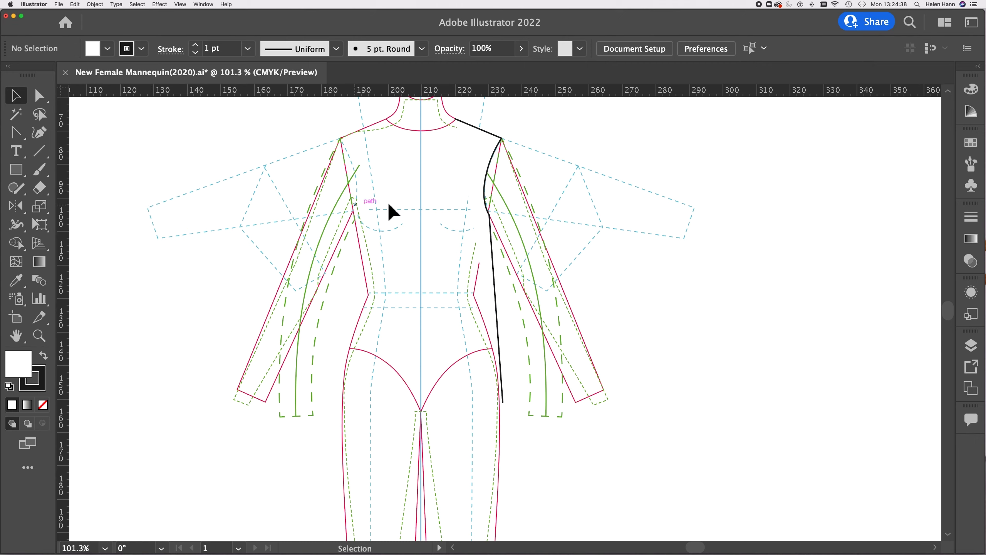
# Re-smooth the middle armhole anchor's curve, then select the half-bodice outline
pyautogui.click(15, 133)
pyautogui.click(487, 173)
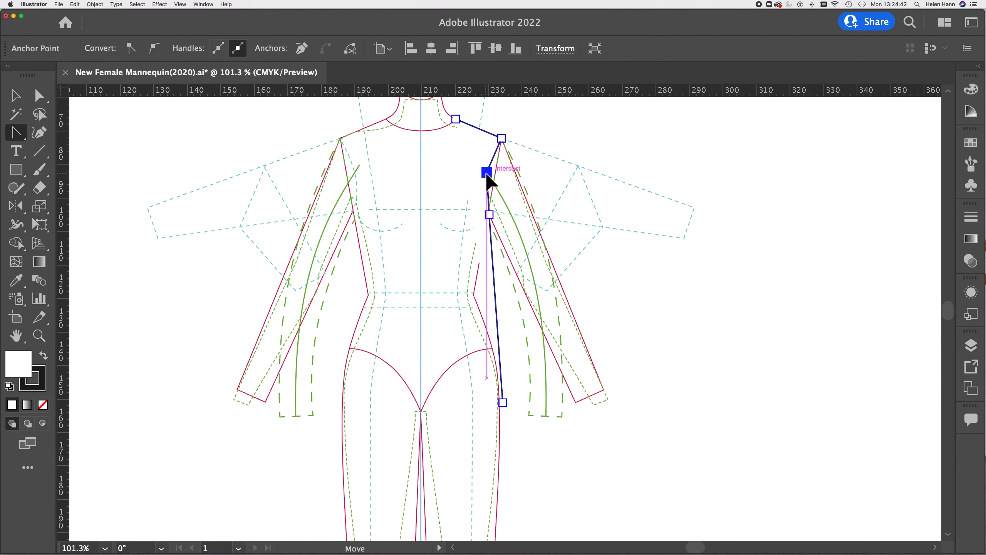
pyautogui.moveTo(487, 174); pyautogui.dragTo(481, 199)
pyautogui.moveTo(481, 198); pyautogui.dragTo(482, 199)
pyautogui.click(17, 94)
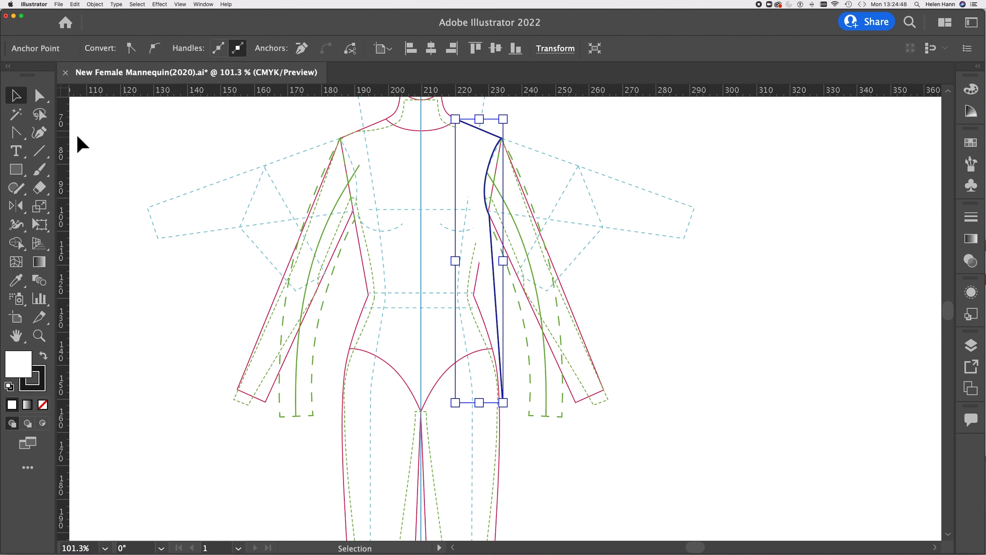
pyautogui.click(146, 173)
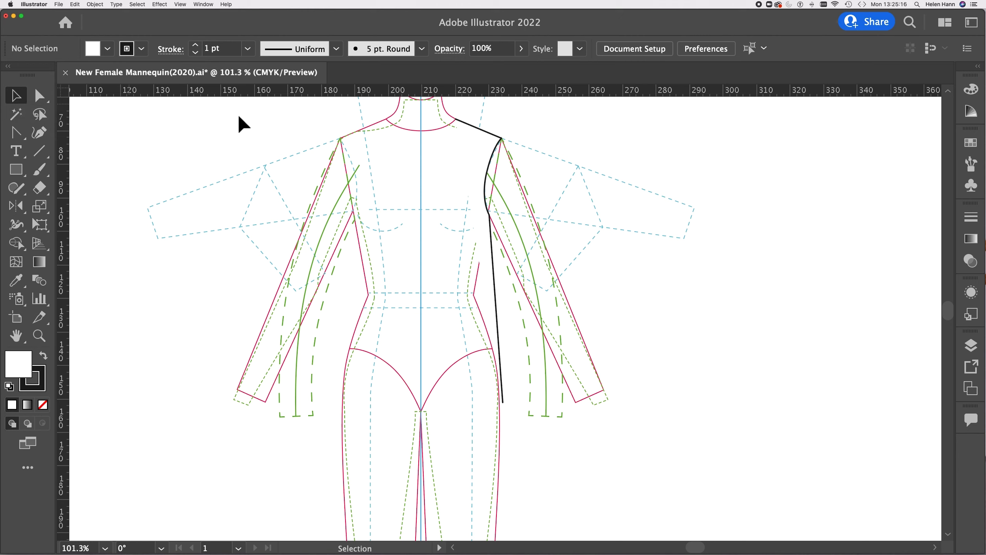
pyautogui.click(485, 181)
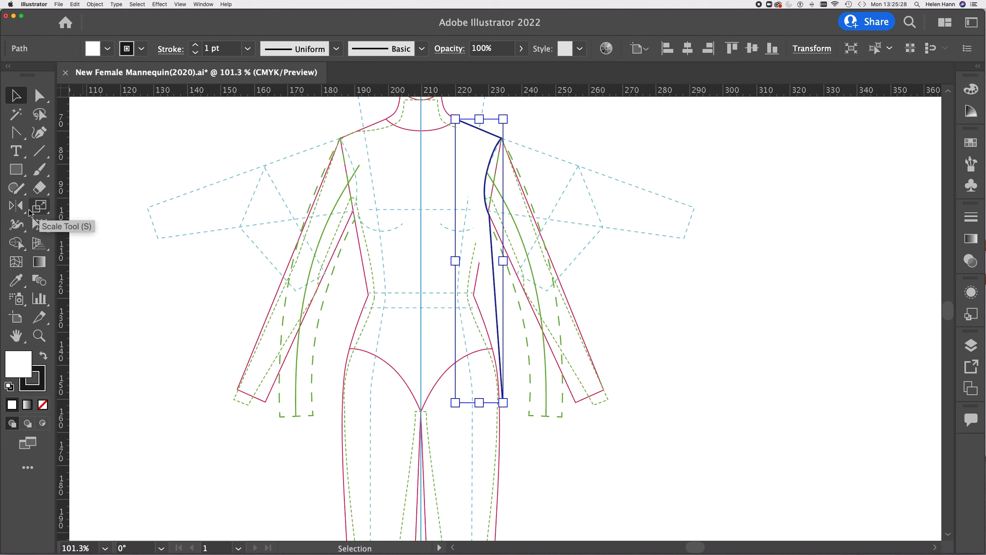
# Open the Reflect dialog on the centre line with a Vertical 90° axis and preview
pyautogui.click(16, 206)
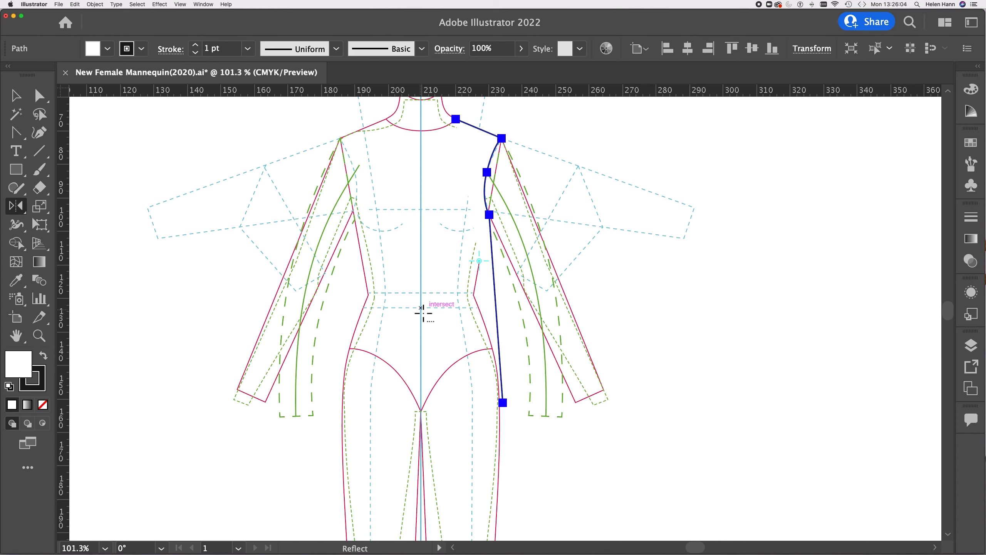
pyautogui.keyDown('alt'); pyautogui.click(422, 188); pyautogui.keyUp('alt')
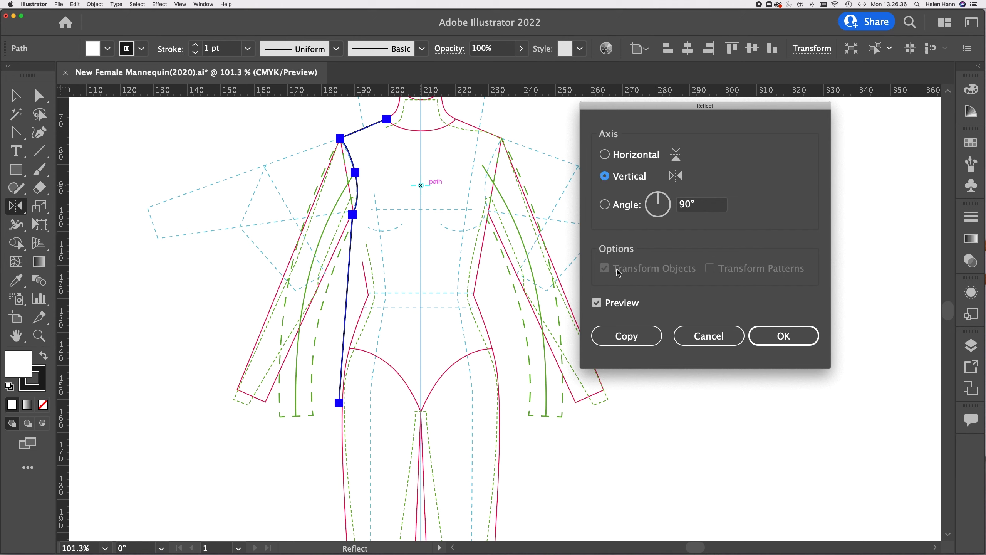
# Check the vertical reflection preview and create the mirrored copy of the half-bodice
pyautogui.click(597, 305)
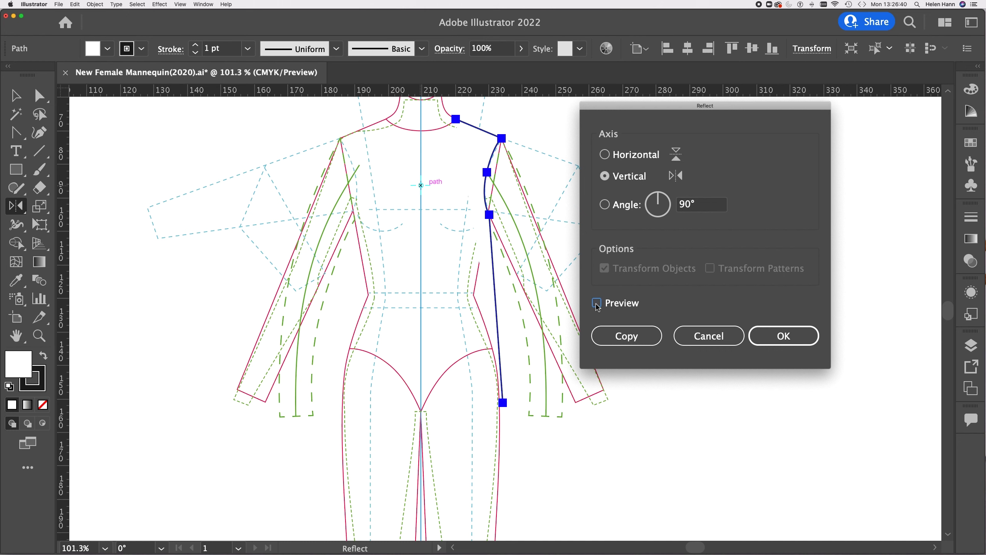
pyautogui.click(597, 305)
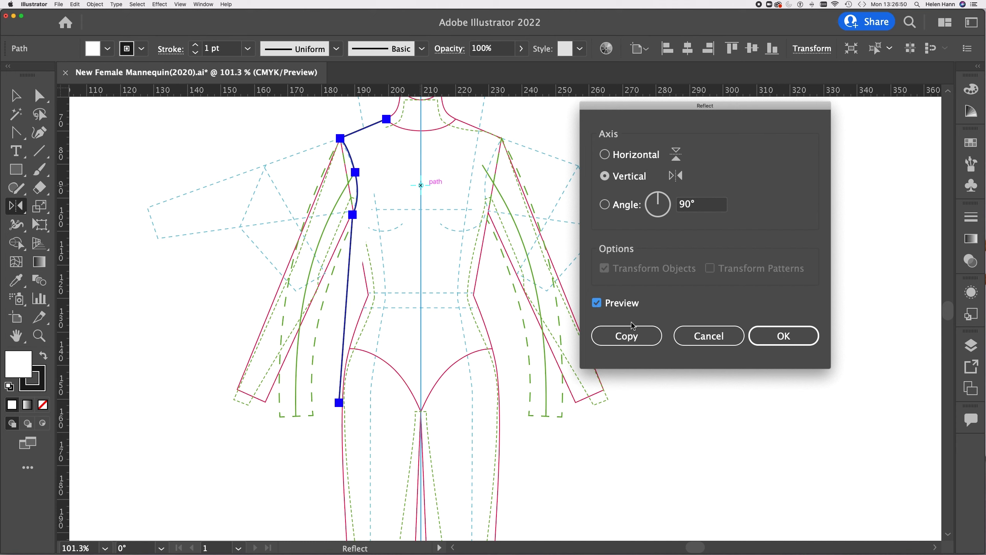
pyautogui.click(628, 336)
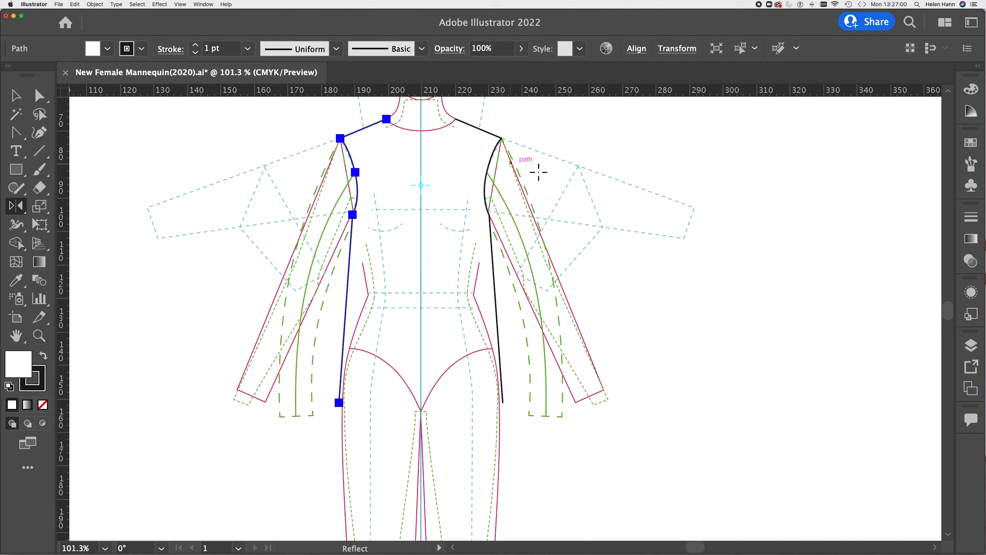
# Select both bodice halves and Join them, then Join again to close the hem
pyautogui.click(15, 96)
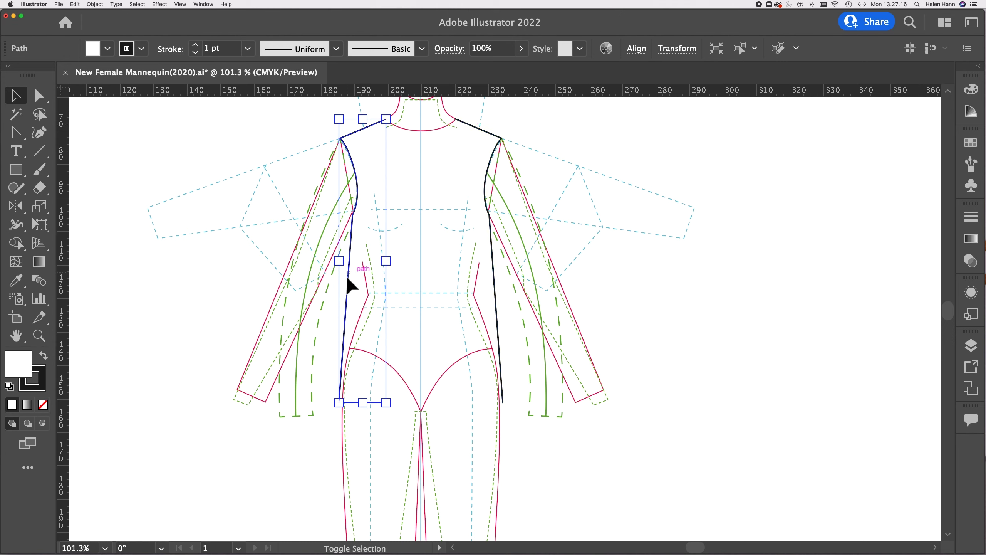
pyautogui.keyDown('shift'); pyautogui.click(473, 127); pyautogui.keyUp('shift')
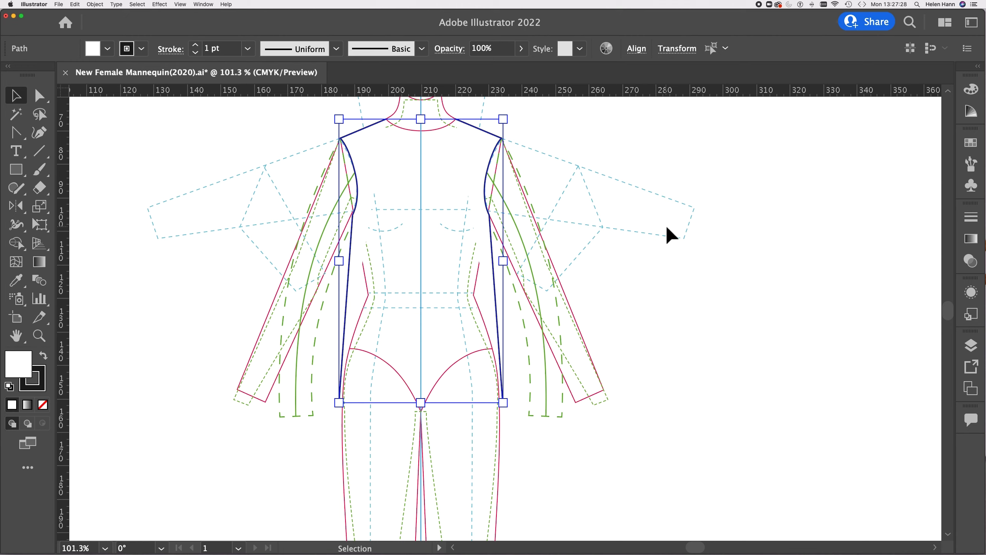
pyautogui.click(595, 218)
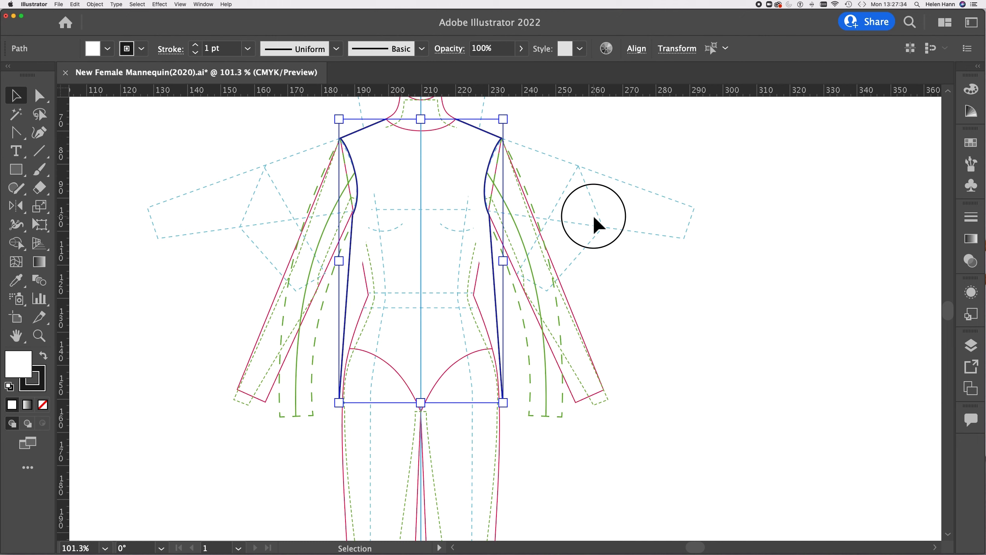
pyautogui.click(365, 127)
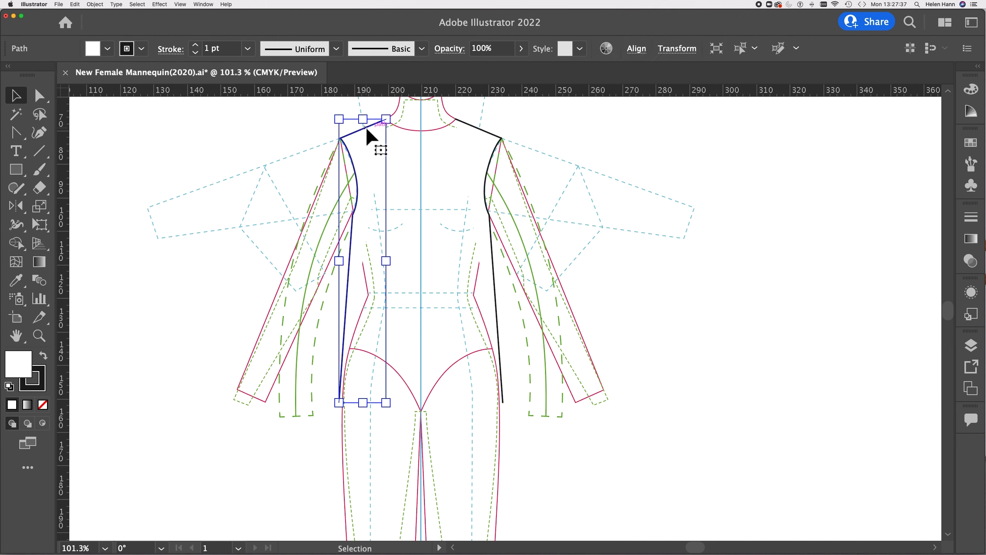
pyautogui.keyDown('shift'); pyautogui.click(476, 128); pyautogui.keyUp('shift')
pyautogui.rightClick(539, 148)
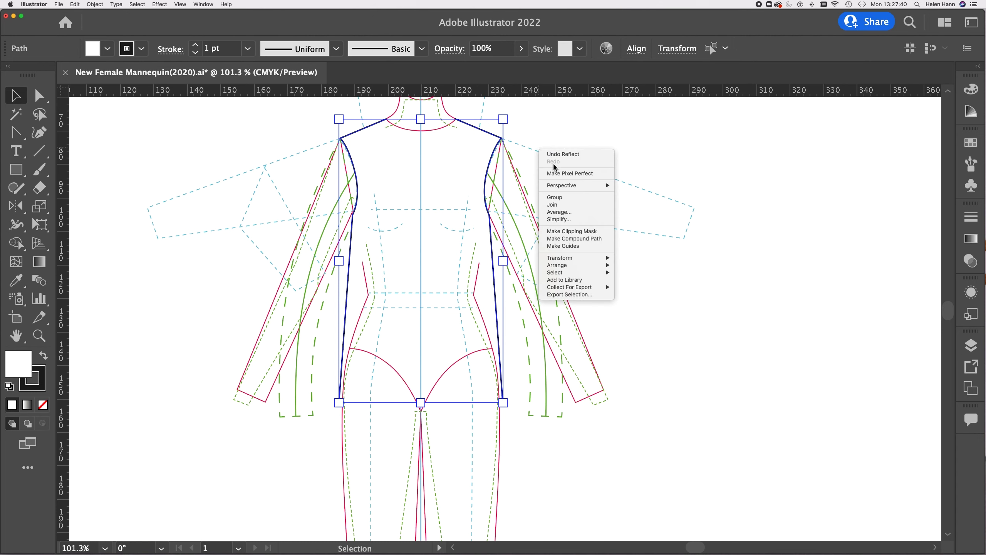
pyautogui.click(562, 204)
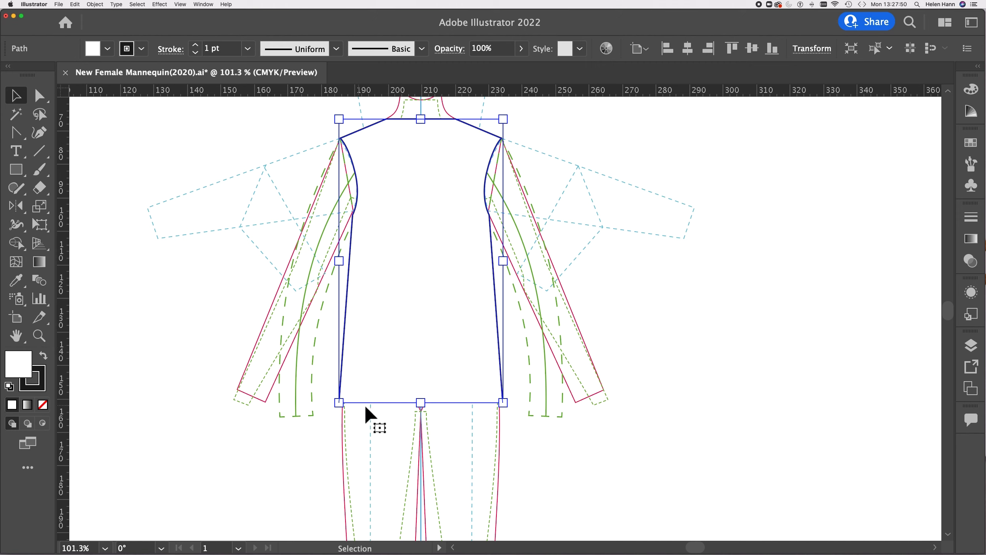
pyautogui.rightClick(590, 289)
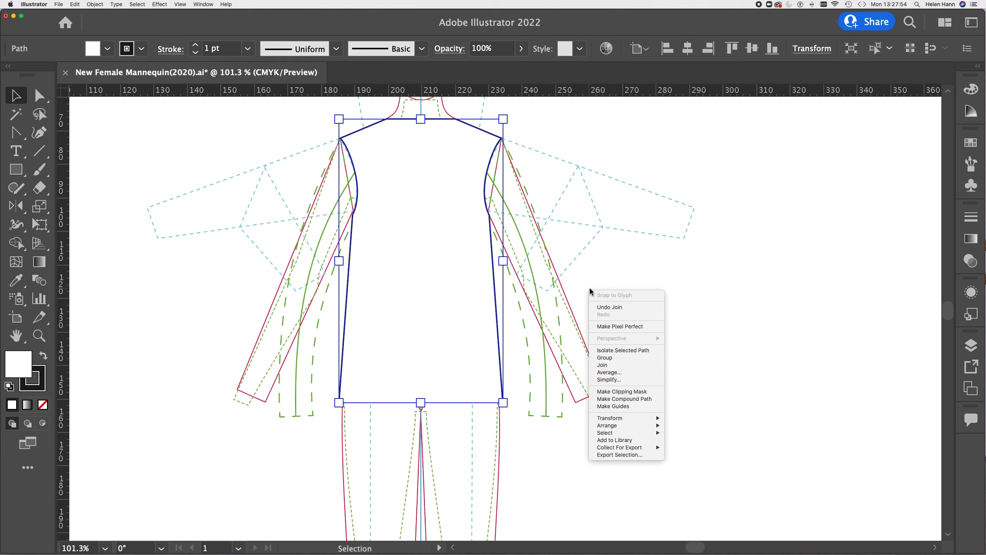
pyautogui.click(606, 367)
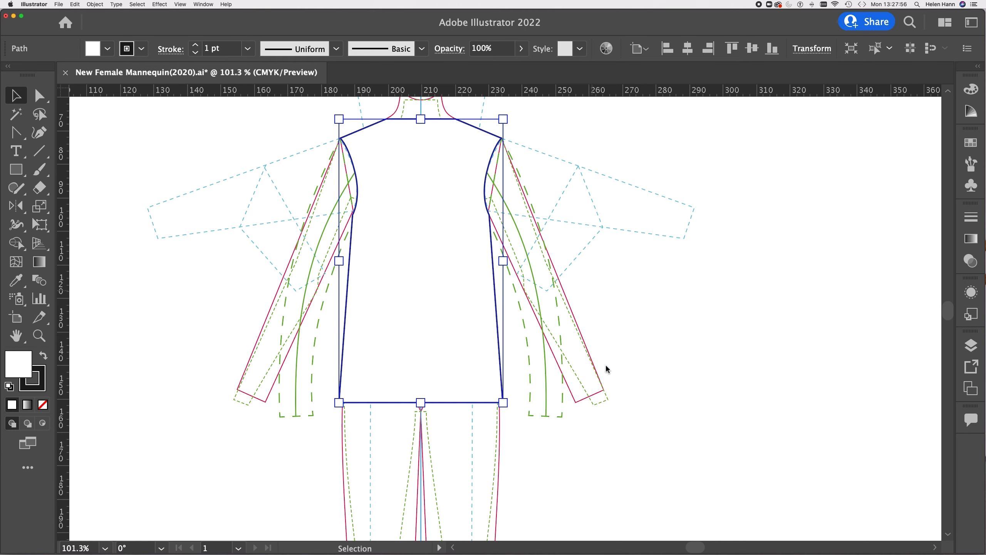
# Add anchor points at the centre of the neckline and the centre of the hem
pyautogui.click(605, 364)
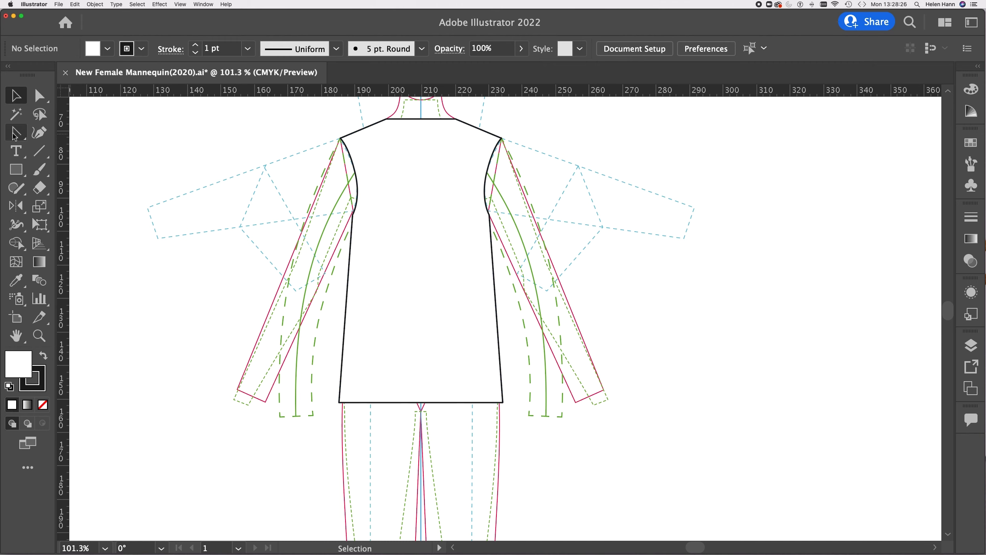
pyautogui.moveTo(15, 135); pyautogui.dragTo(82, 154)
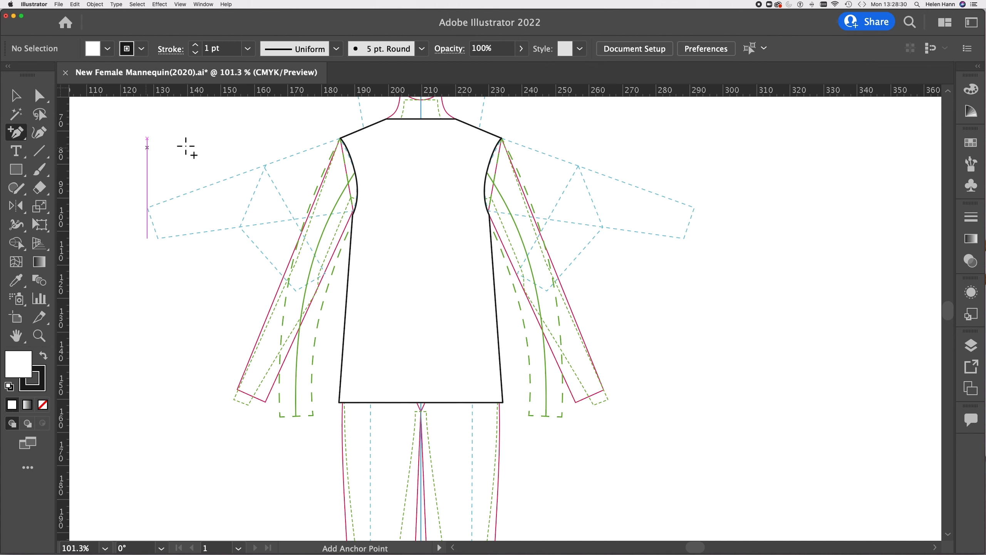
pyautogui.click(422, 120)
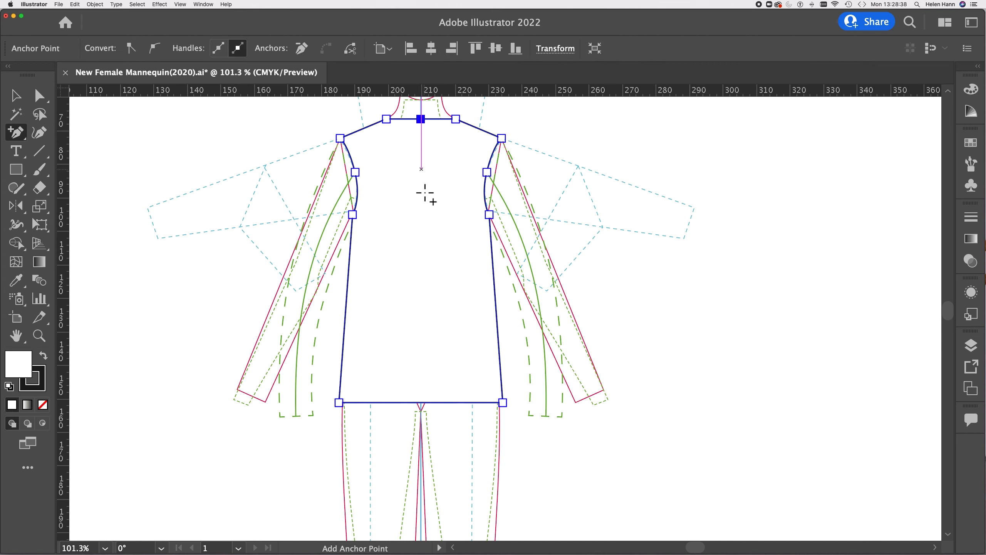
pyautogui.click(421, 403)
pyautogui.press('super+shift+a')
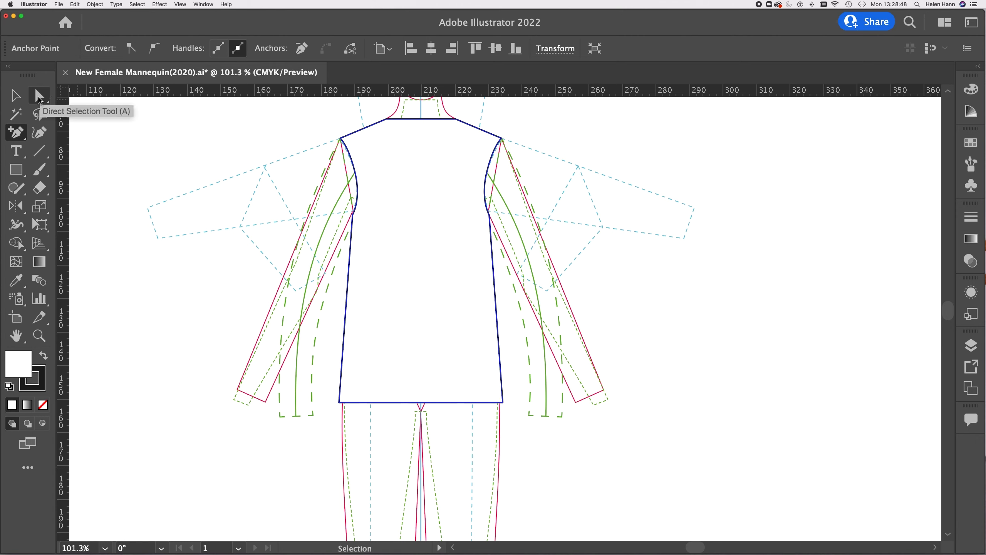
pyautogui.click(40, 99)
# Nudge the neckline's centre anchor down with arrow keys into a shallow V-neck
pyautogui.click(421, 119)
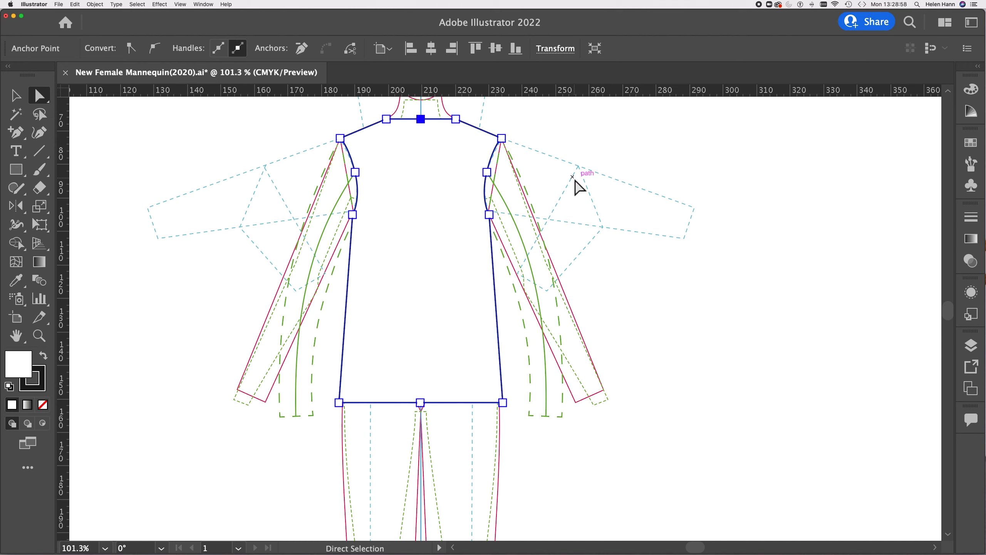
pyautogui.press('Down')
pyautogui.press('Down')
pyautogui.press('Down')
pyautogui.press('Down')
pyautogui.press('Down')
pyautogui.press('Down')
pyautogui.press('Down')
pyautogui.press('Down')
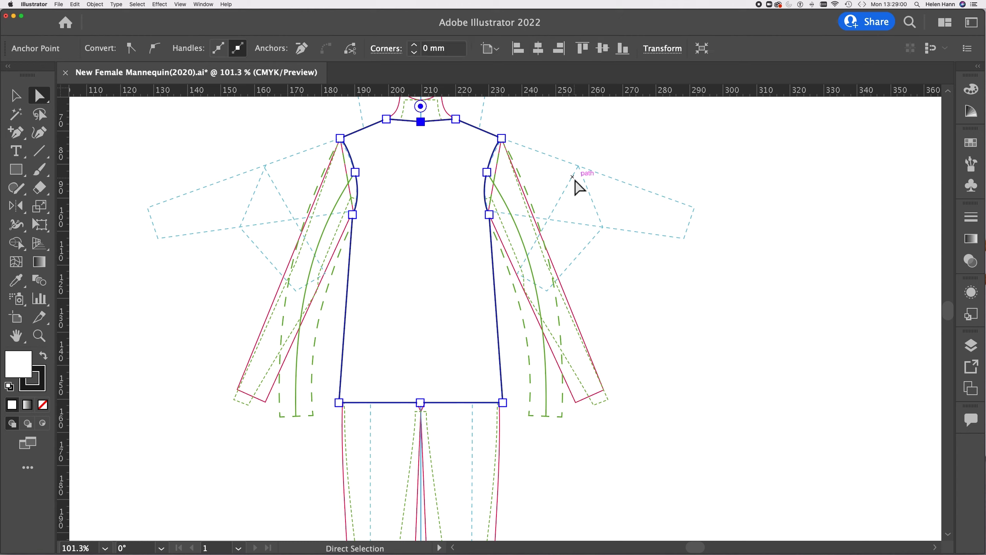
pyautogui.press('Down')
pyautogui.press('Down')
pyautogui.press('Down')
pyautogui.press('Down')
pyautogui.press('Down')
pyautogui.press('Down')
pyautogui.press('Down')
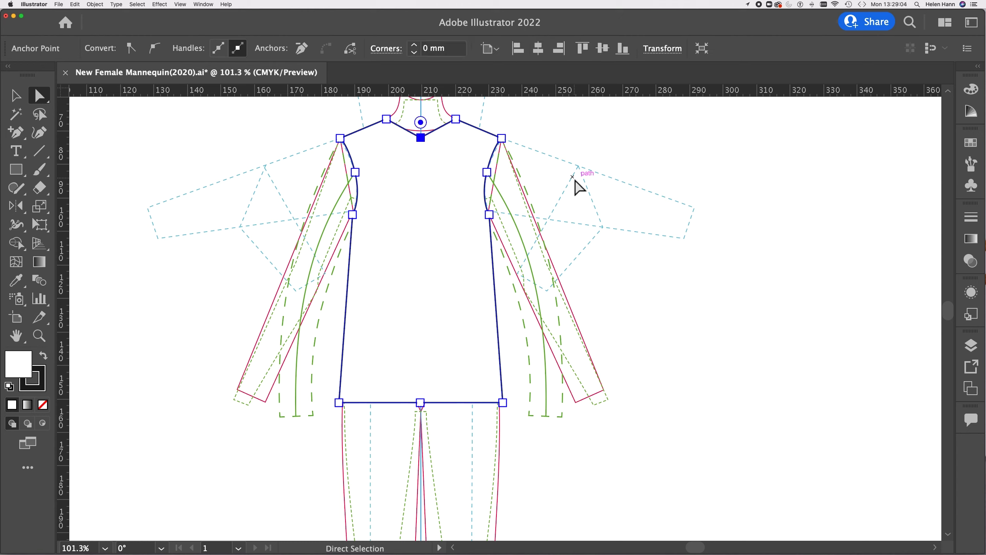
pyautogui.press('Down')
pyautogui.press('Down')
pyautogui.press('Down')
pyautogui.press('Down')
pyautogui.press('Down')
pyautogui.press('Down')
pyautogui.press('Down')
pyautogui.press('Down')
pyautogui.press('Down')
pyautogui.press('Down')
pyautogui.press('Down')
pyautogui.press('Down')
pyautogui.press('Down')
pyautogui.press('Down')
pyautogui.press('Down')
pyautogui.press('Down')
pyautogui.press('Down')
pyautogui.press('Down')
pyautogui.press('Down')
pyautogui.press('Down')
pyautogui.press('Down')
pyautogui.press('Down')
pyautogui.press('Down')
pyautogui.press('Down')
pyautogui.press('Down')
pyautogui.press('Down')
pyautogui.press('Down')
pyautogui.press('Down')
pyautogui.press('Down')
pyautogui.press('Down')
pyautogui.press('Down')
pyautogui.press('Down')
pyautogui.press('Down')
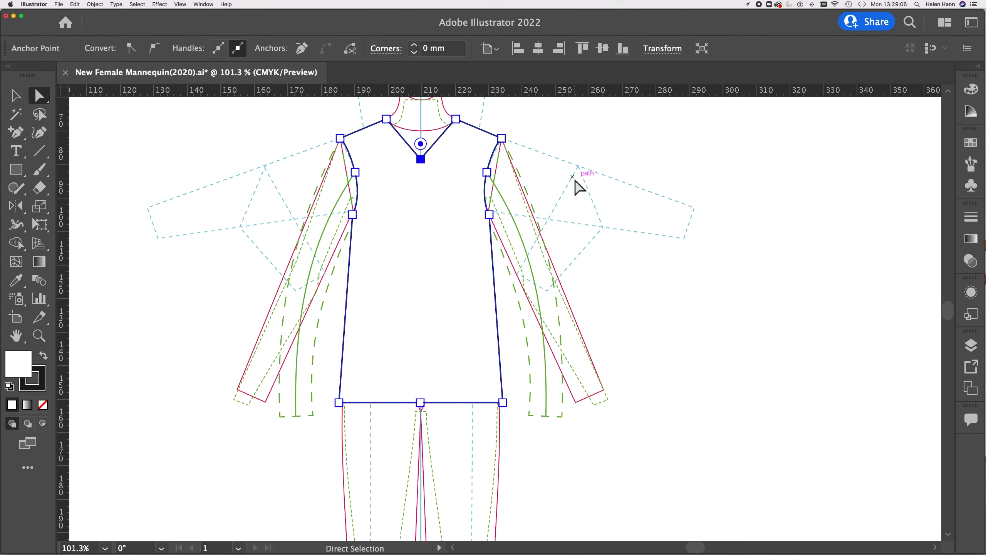
pyautogui.press('Down')
pyautogui.press('Down')
pyautogui.press('Down')
pyautogui.press('Down')
pyautogui.press('Down')
pyautogui.press('Down')
pyautogui.press('Down')
pyautogui.press('Down')
pyautogui.press('Down')
pyautogui.press('Down')
pyautogui.press('Down')
pyautogui.press('Down')
pyautogui.press('Down')
pyautogui.press('Down')
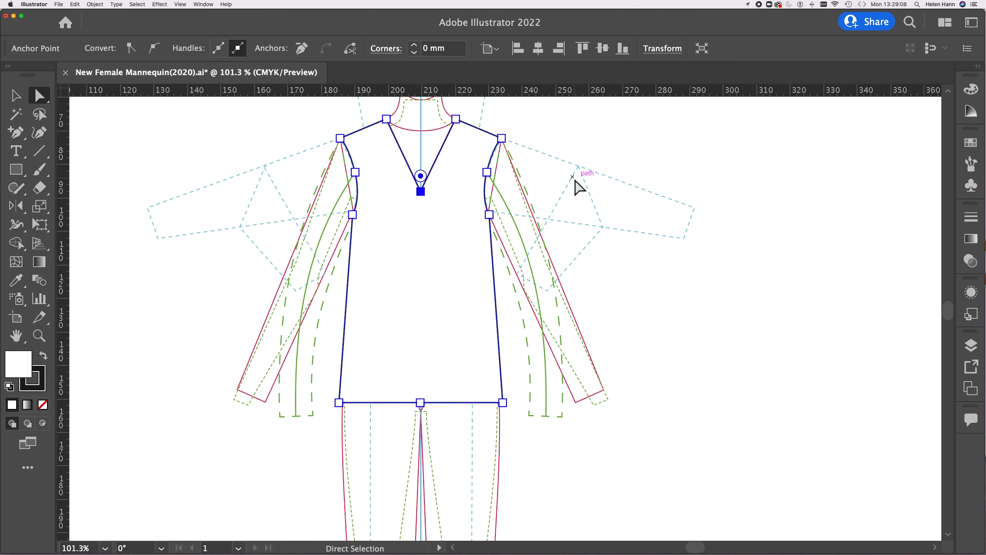
pyautogui.press('Up')
pyautogui.press('Up')
pyautogui.press('Up')
pyautogui.press('Up')
pyautogui.press('Up')
pyautogui.press('Up')
pyautogui.press('Up')
pyautogui.press('Up')
pyautogui.press('Up')
pyautogui.press('Up')
pyautogui.press('Up')
pyautogui.press('Up')
pyautogui.press('Up')
pyautogui.press('Up')
pyautogui.press('Up')
pyautogui.press('Up')
pyautogui.press('Up')
pyautogui.press('Up')
pyautogui.press('Up')
pyautogui.press('Up')
pyautogui.press('Up')
pyautogui.press('Up')
pyautogui.press('Up')
pyautogui.press('Up')
pyautogui.press('Up')
pyautogui.press('Up')
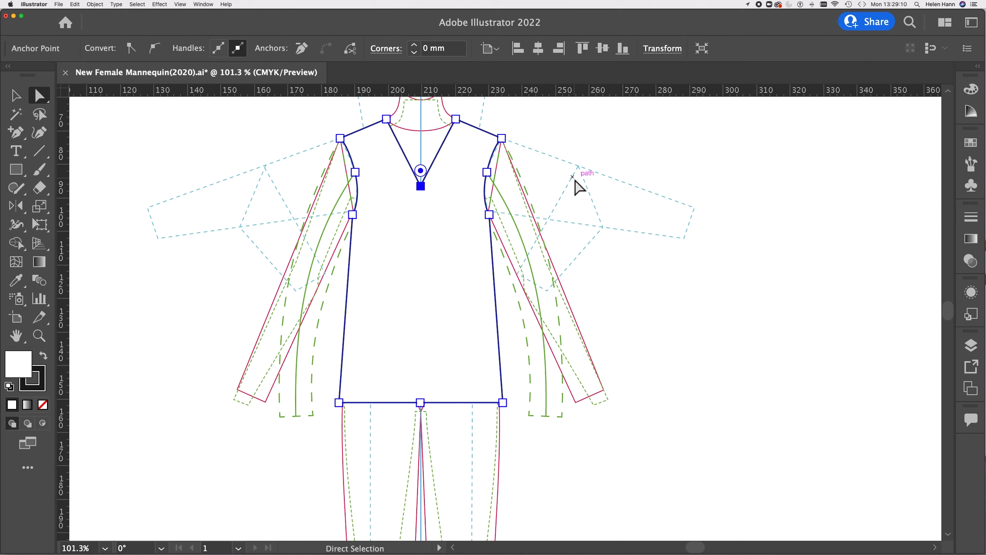
pyautogui.press('Up')
pyautogui.press('Up')
pyautogui.press('Up')
pyautogui.press('Up')
pyautogui.press('Up')
pyautogui.press('Up')
pyautogui.press('Up')
pyautogui.press('Up')
pyautogui.press('Up')
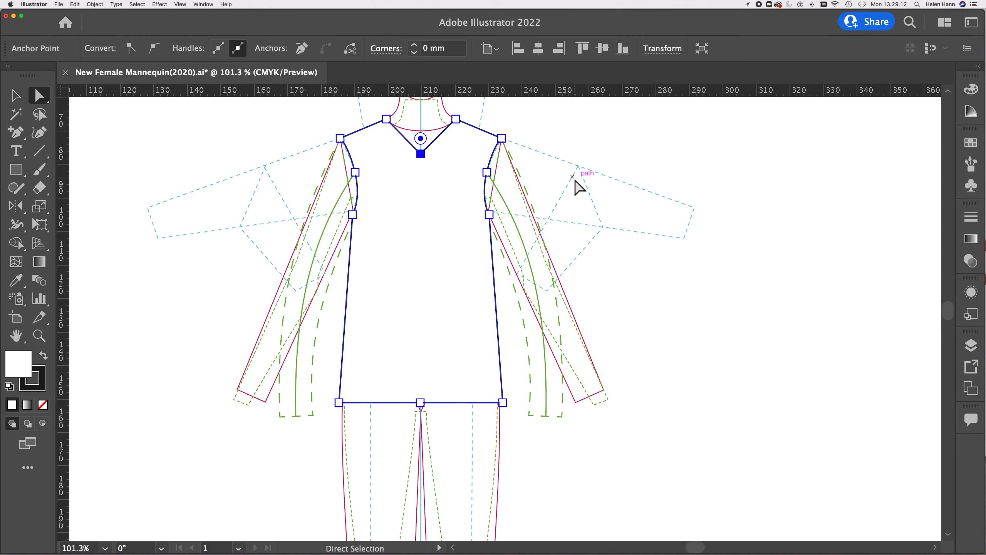
pyautogui.press('Up')
pyautogui.press('Up')
pyautogui.press('Up')
pyautogui.press('Up')
pyautogui.press('Up')
pyautogui.press('Up')
pyautogui.press('Up')
pyautogui.press('Up')
pyautogui.press('Up')
pyautogui.press('Up')
pyautogui.press('Up')
pyautogui.press('Up')
pyautogui.press('Up')
pyautogui.press('Up')
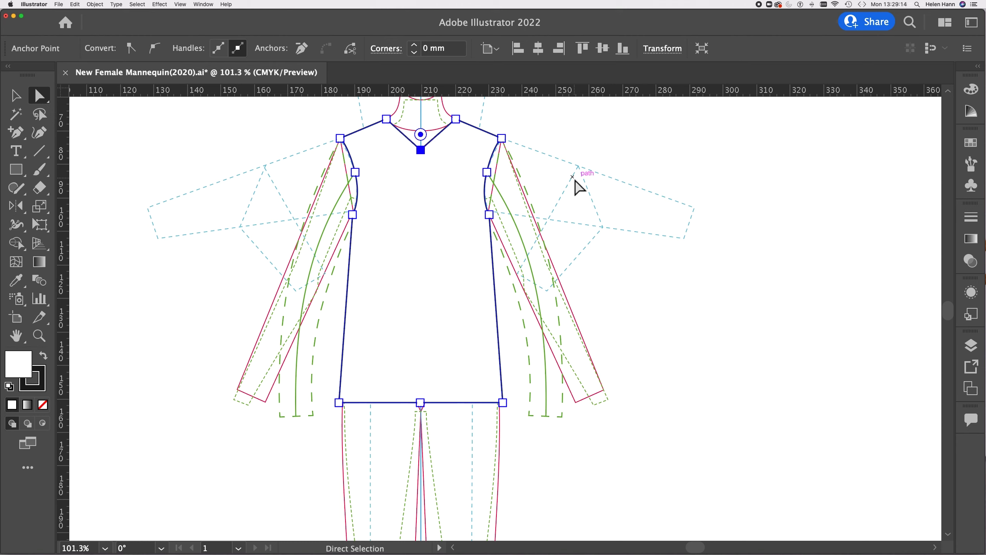
pyautogui.press('Down')
pyautogui.press('Down')
pyautogui.press('Down')
pyautogui.press('Down')
pyautogui.press('Down')
pyautogui.press('Down')
pyautogui.press('Down')
pyautogui.press('Down')
pyautogui.press('Down')
pyautogui.press('Down')
pyautogui.press('Down')
pyautogui.press('Down')
pyautogui.press('Down')
pyautogui.press('Down')
pyautogui.press('Down')
pyautogui.press('Down')
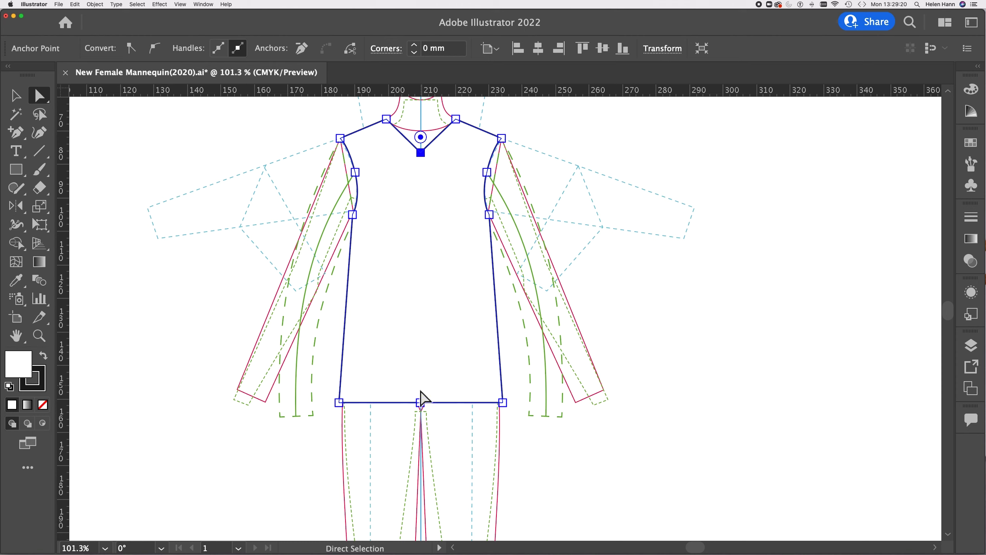
# Lower the hem's centre anchor two arrow-key nudges
pyautogui.click(421, 403)
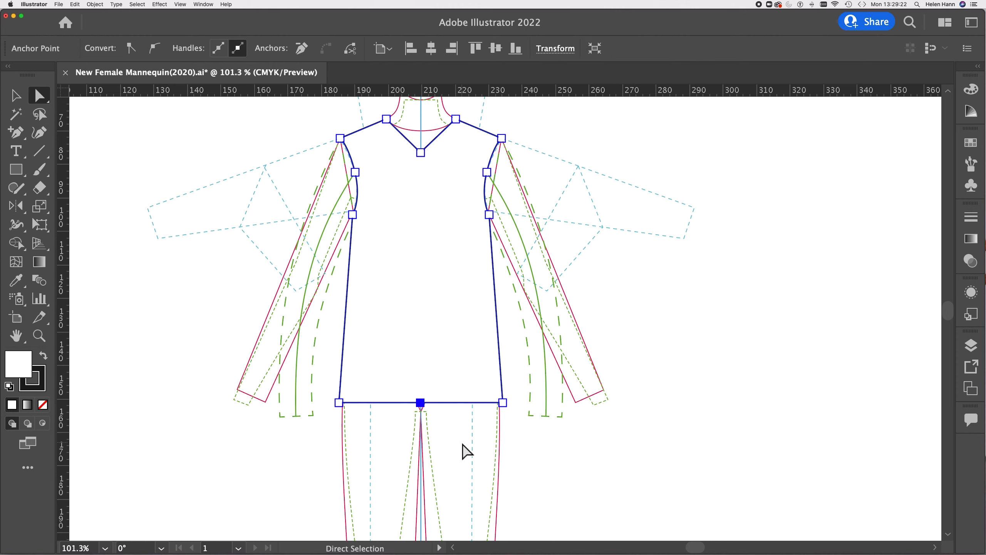
pyautogui.press('Down')
pyautogui.press('Down')
pyautogui.press('Down')
pyautogui.press('Down')
pyautogui.press('Down')
pyautogui.press('Down')
pyautogui.press('Down')
pyautogui.press('Down')
pyautogui.press('Down')
pyautogui.press('Down')
pyautogui.press('Down')
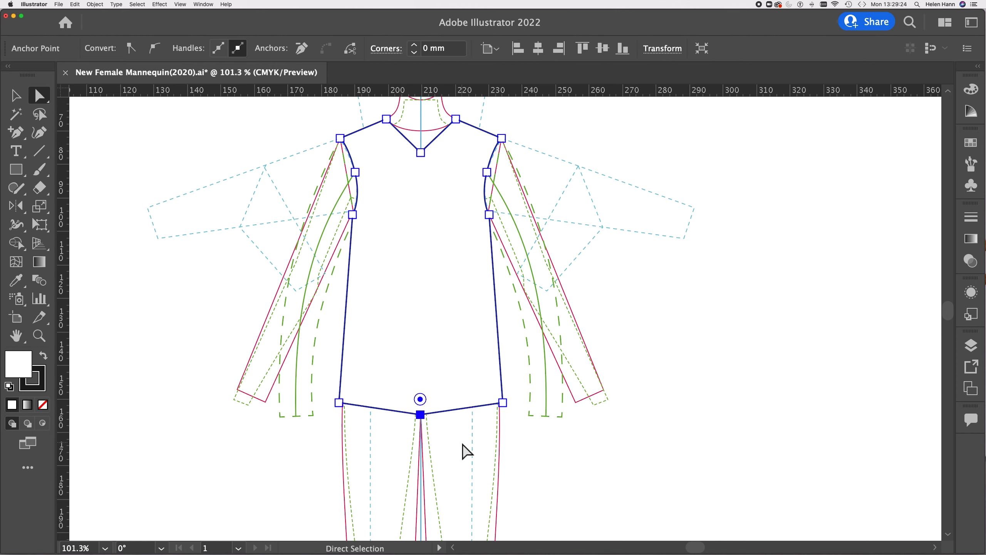
pyautogui.press('Down')
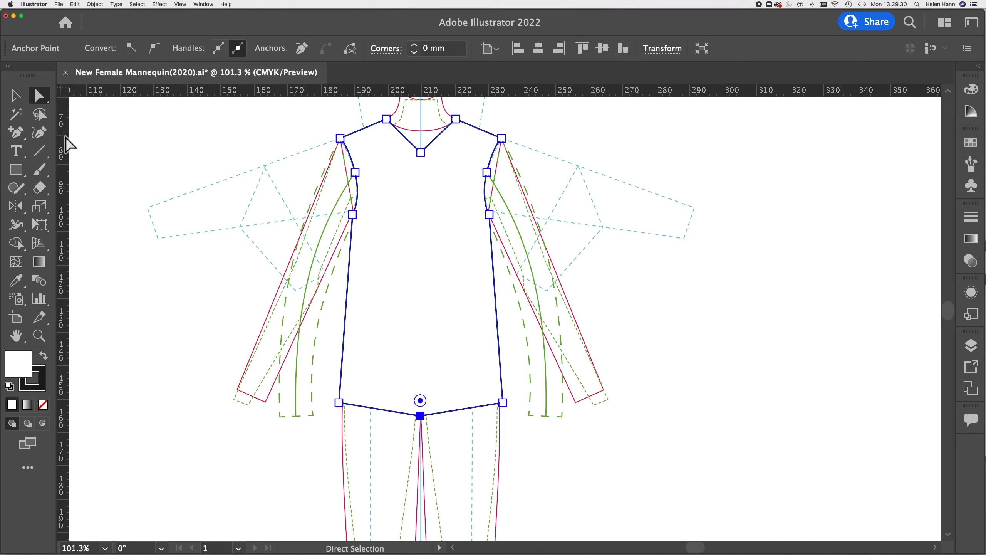
# Round the V neckline into a scoop with Shift-levelled smooth handles
pyautogui.click(16, 134)
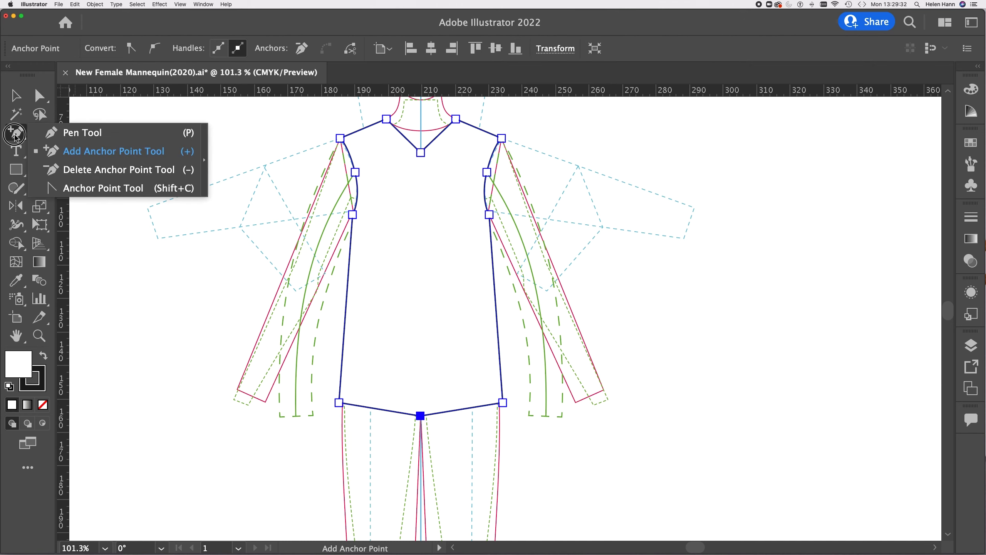
pyautogui.click(102, 189)
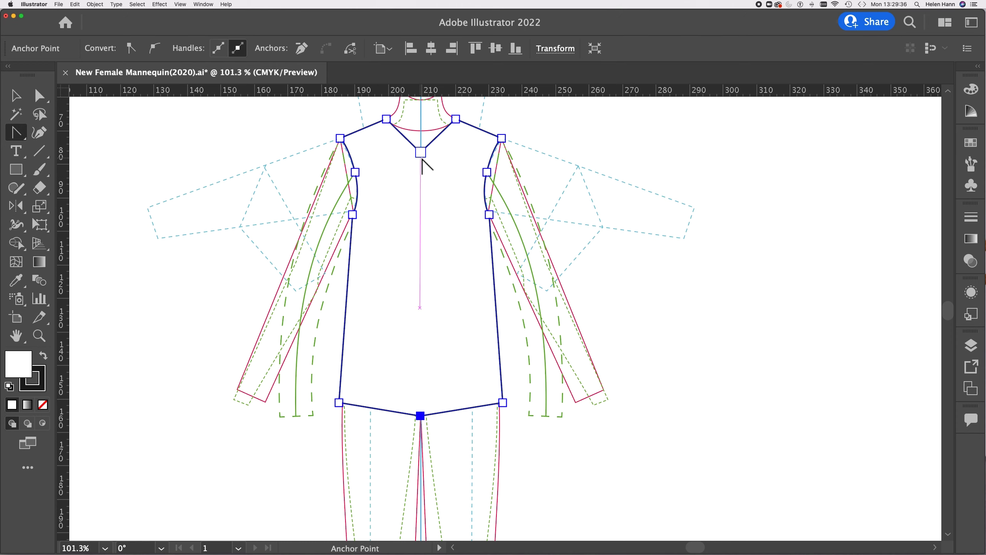
pyautogui.moveTo(422, 153); pyautogui.dragTo(456, 152)
pyautogui.press('shift')
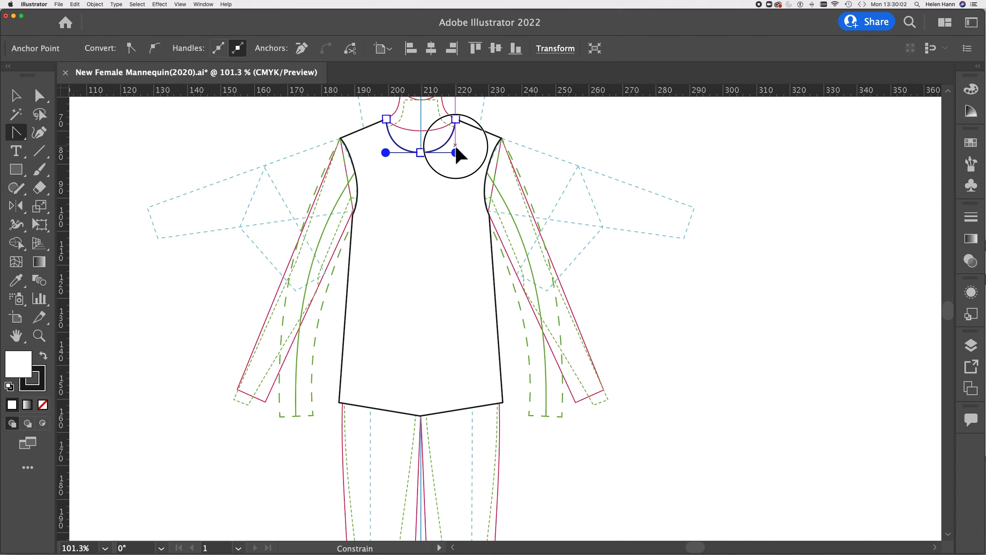
pyautogui.moveTo(455, 152); pyautogui.dragTo(455, 152)
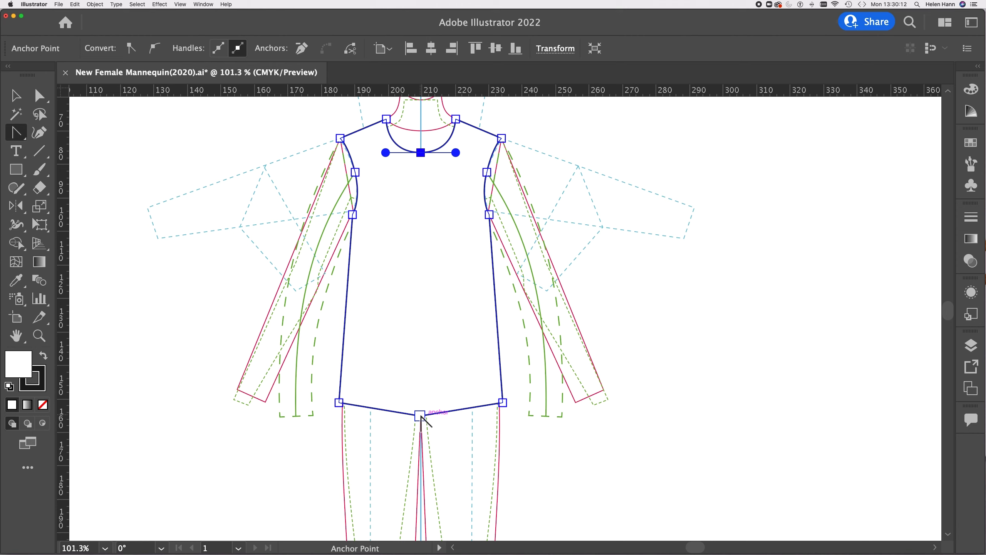
# Curve the hem's centre anchor with level handles into a gentle, even curve
pyautogui.moveTo(422, 416); pyautogui.dragTo(369, 415)
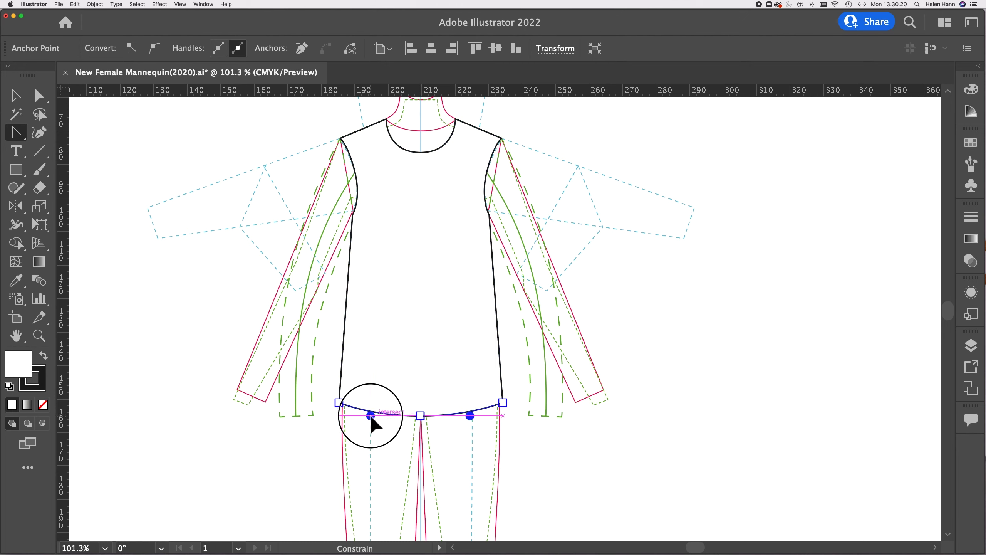
pyautogui.moveTo(370, 415); pyautogui.dragTo(370, 416)
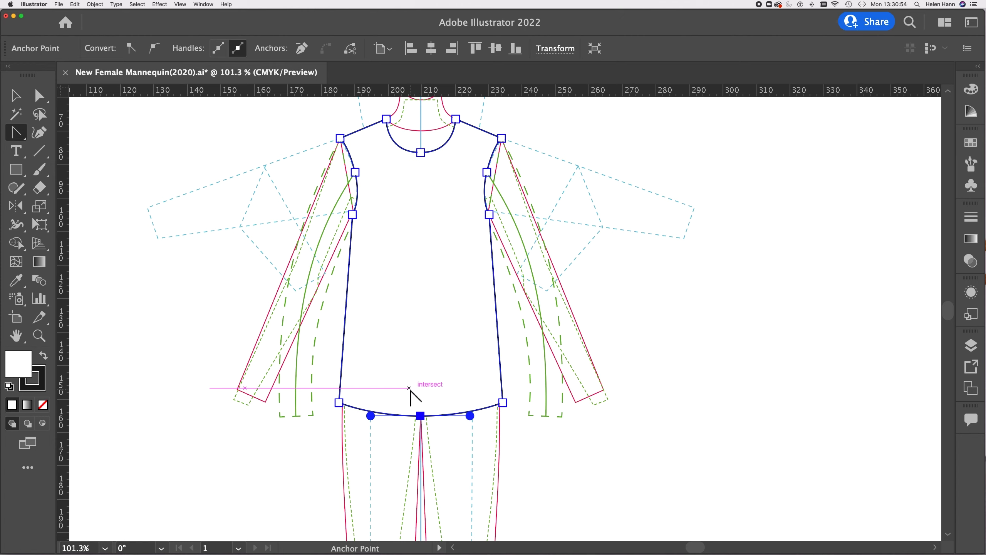
pyautogui.press('super')
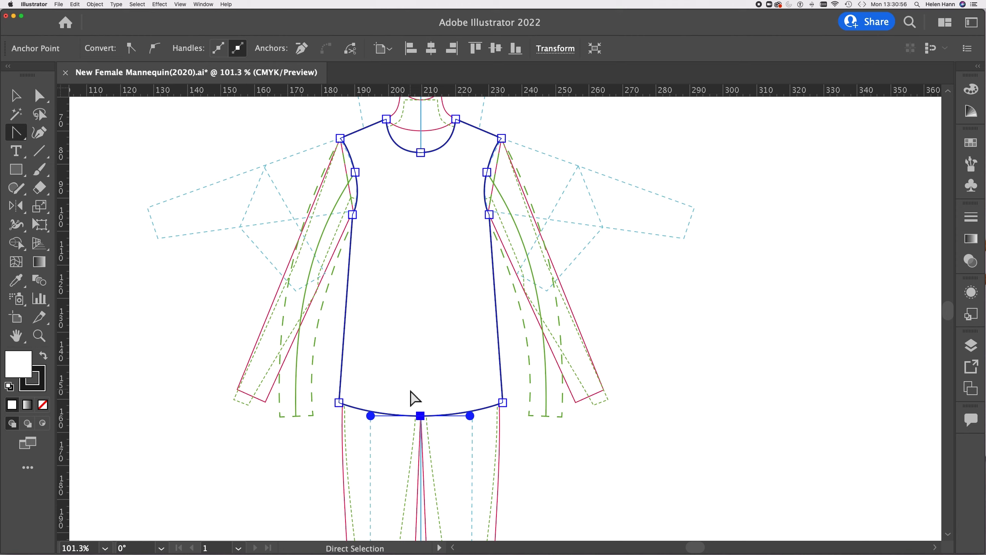
pyautogui.click(421, 416)
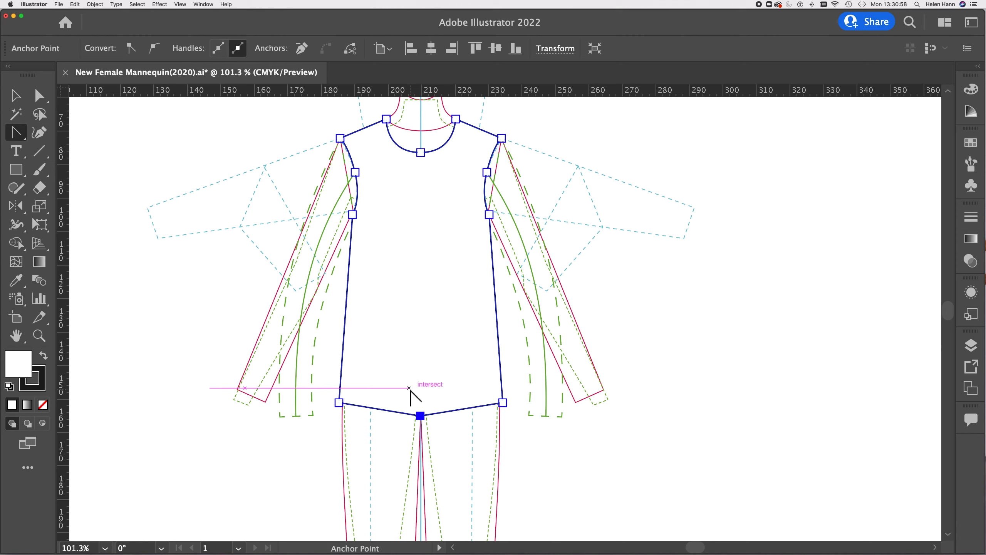
pyautogui.click(421, 415)
pyautogui.moveTo(421, 415); pyautogui.dragTo(371, 417)
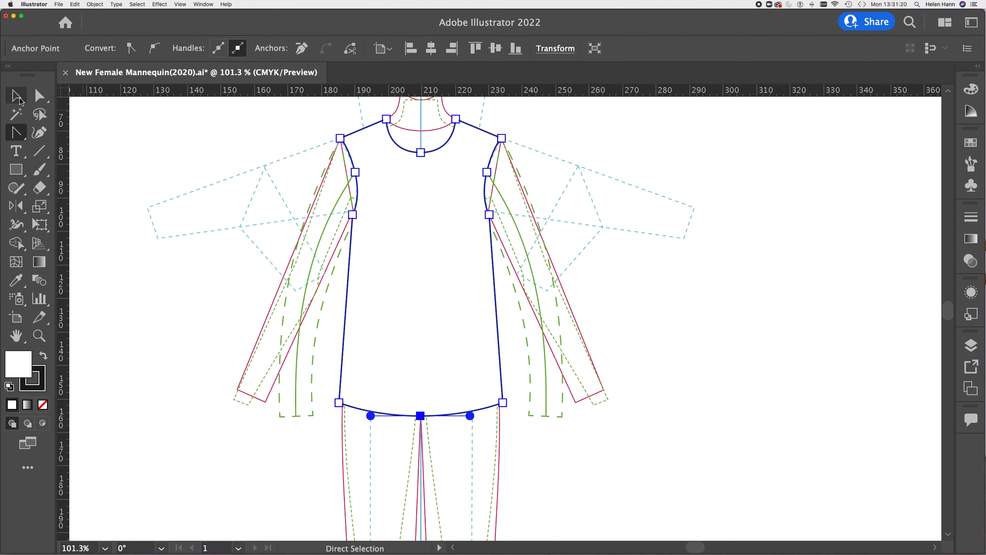
# Deselect the bodice and zoom in on the shoulders with the Zoom tool
pyautogui.press('v')
pyautogui.click(138, 153)
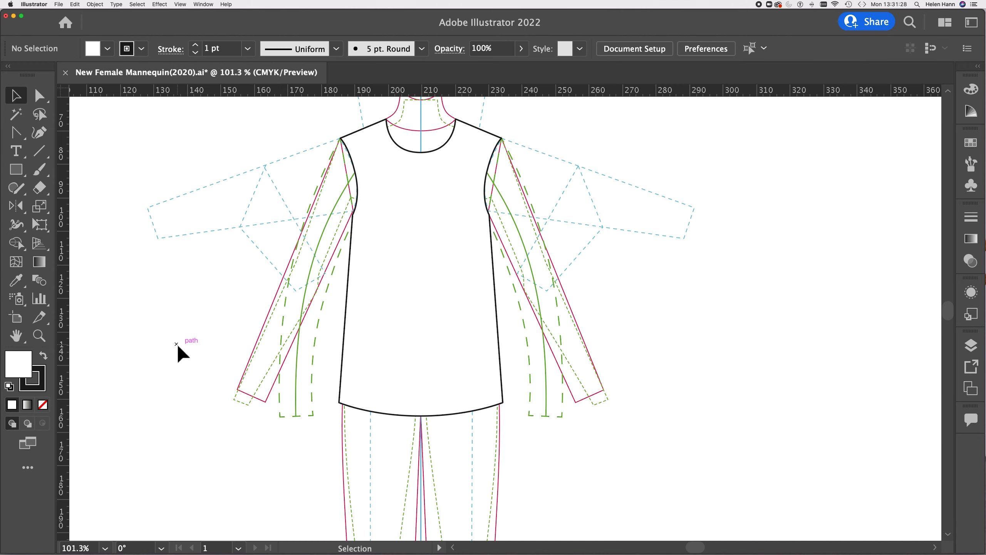
pyautogui.click(39, 335)
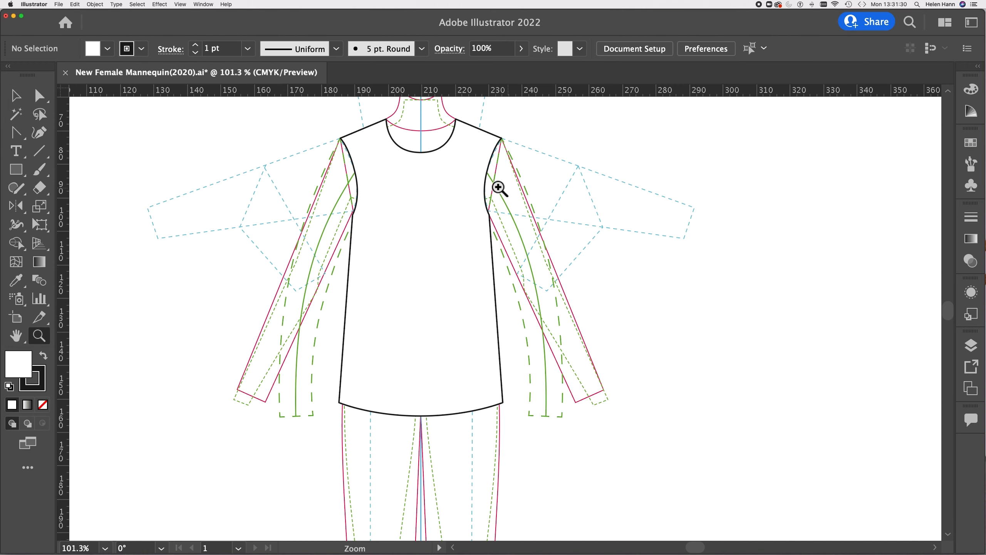
pyautogui.click(424, 177)
pyautogui.click(530, 321)
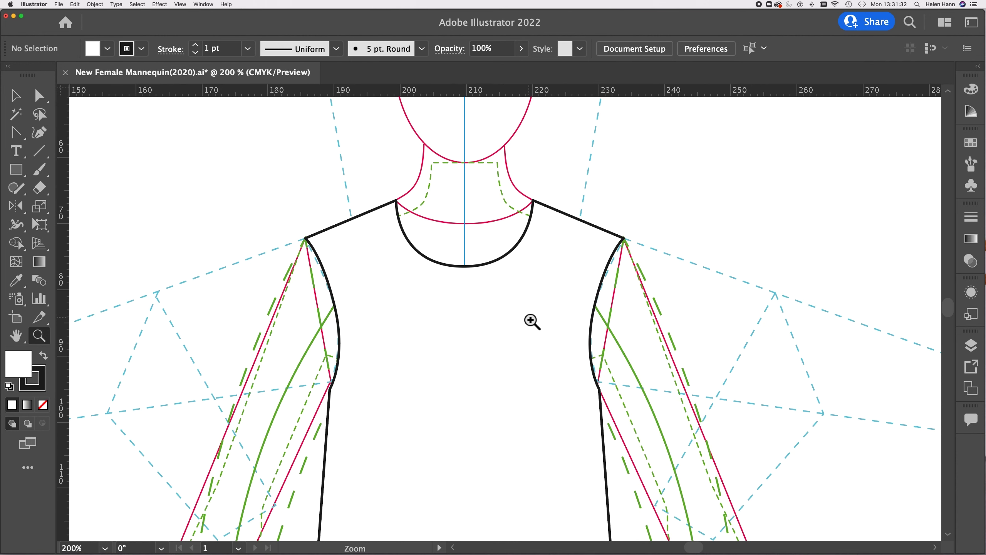
# Scroll to frame a close-up of the neckline, shoulders and armholes
pyautogui.hscroll(3, 531, 321)
pyautogui.scroll(-2, 531, 321)
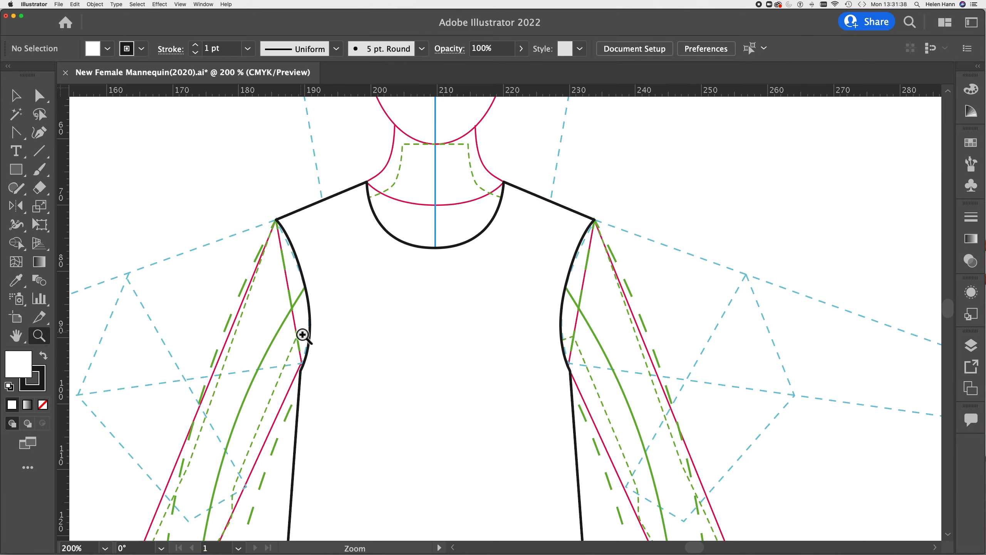
pyautogui.scroll(5, 303, 335)
pyautogui.scroll(-6, 303, 335)
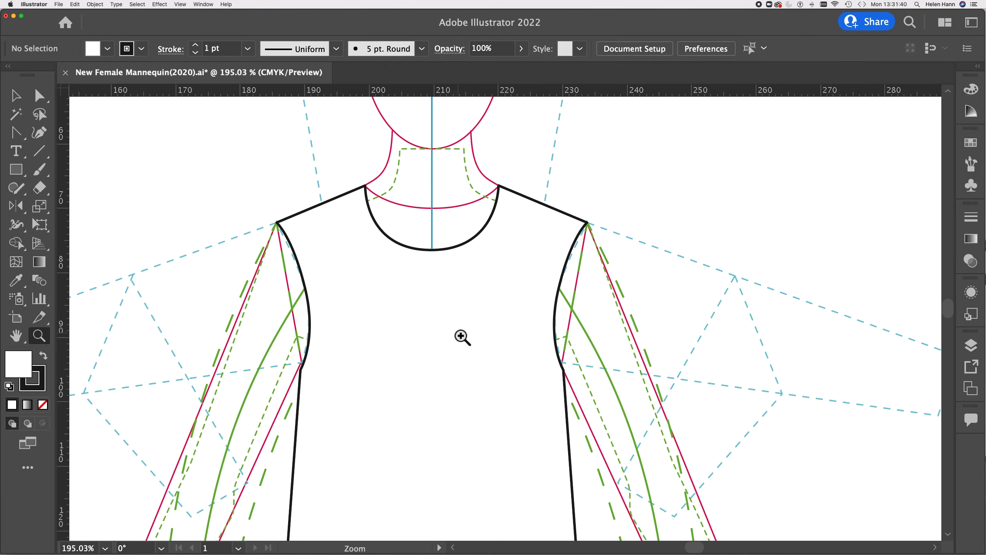
pyautogui.scroll(3, 462, 337)
pyautogui.scroll(-2, 462, 337)
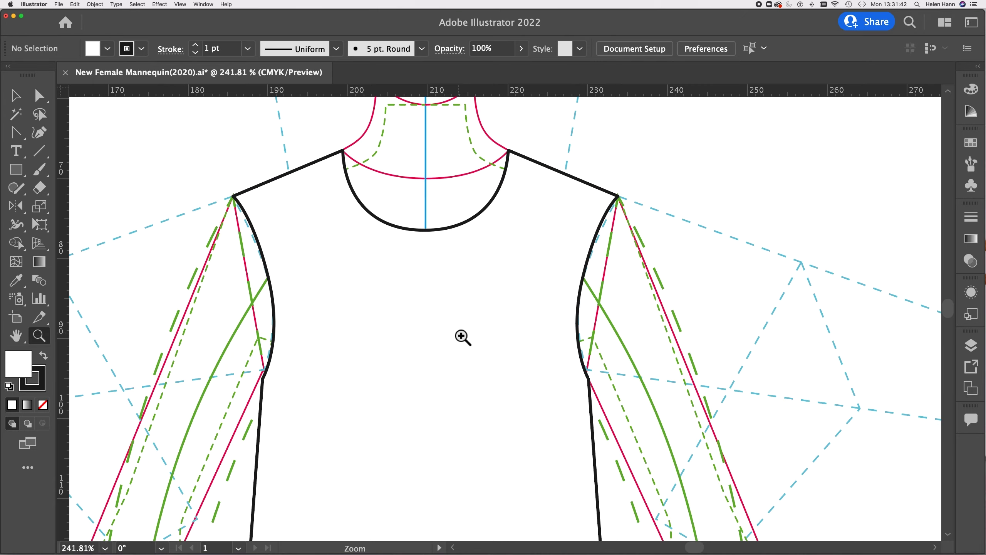
pyautogui.scroll(3, 463, 337)
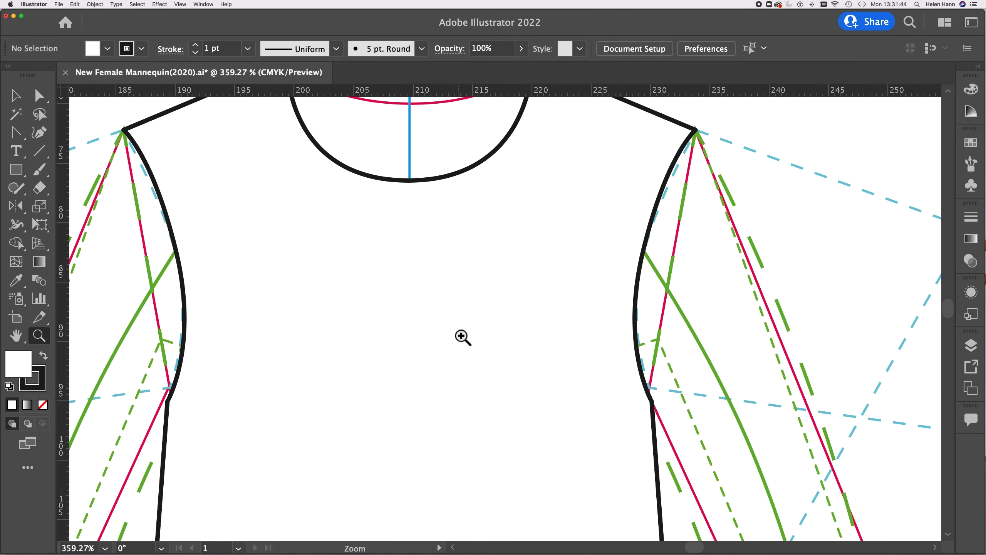
pyautogui.scroll(-4, 462, 336)
pyautogui.scroll(3, 462, 337)
pyautogui.scroll(-3, 462, 337)
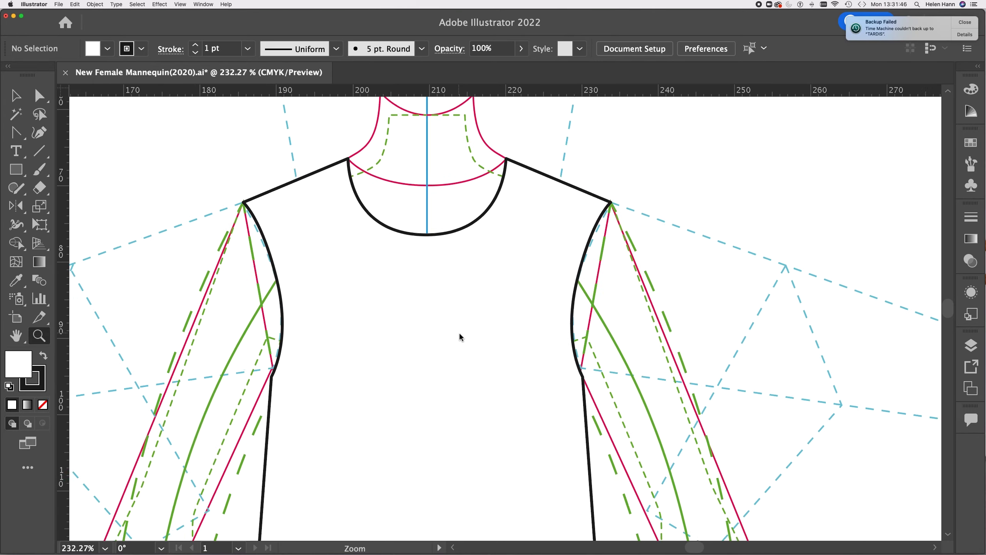
pyautogui.scroll(2, 459, 336)
pyautogui.scroll(-1, 460, 337)
pyautogui.scroll(1, 460, 337)
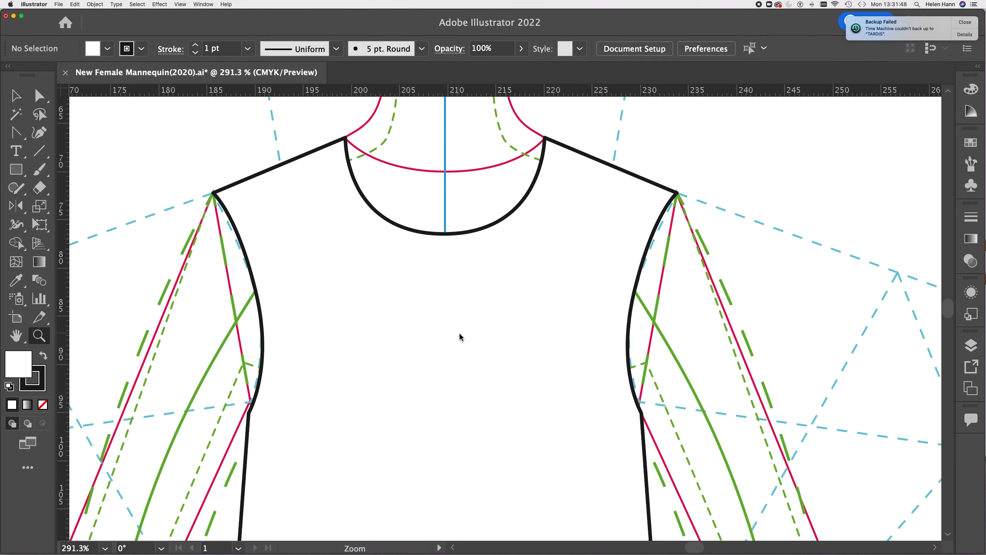
pyautogui.scroll(-1, 459, 336)
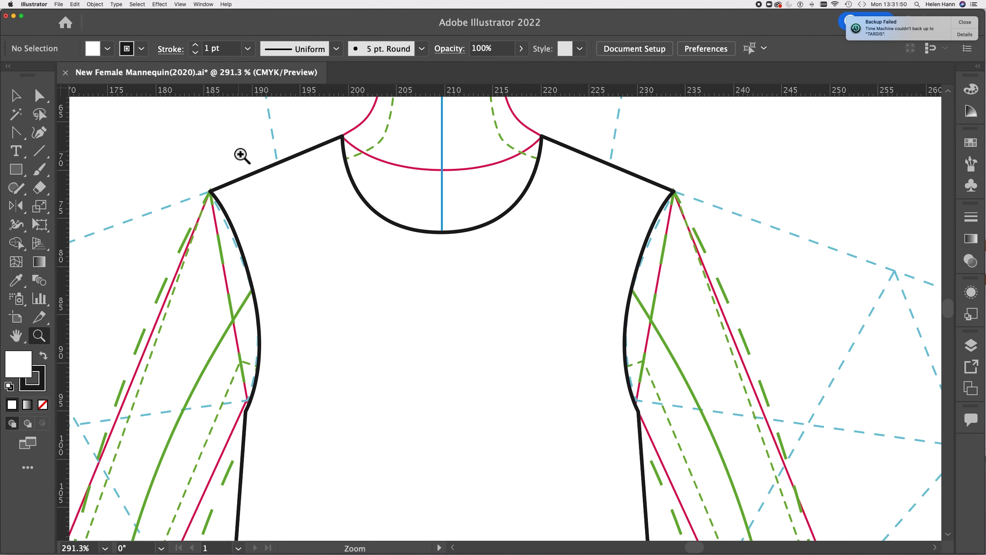
# Copy the right armhole curve and paste it in front as a separate path
pyautogui.click(903, 26)
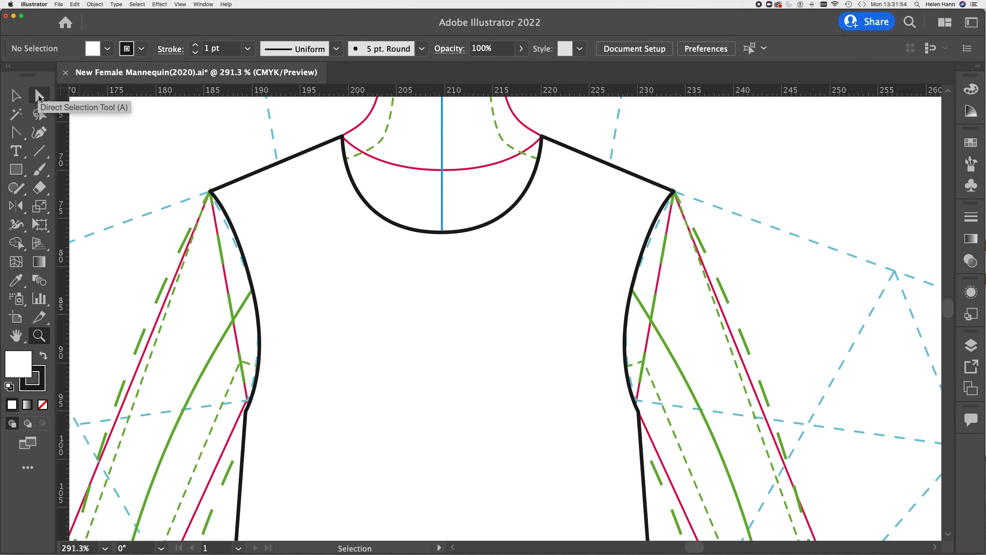
pyautogui.click(39, 96)
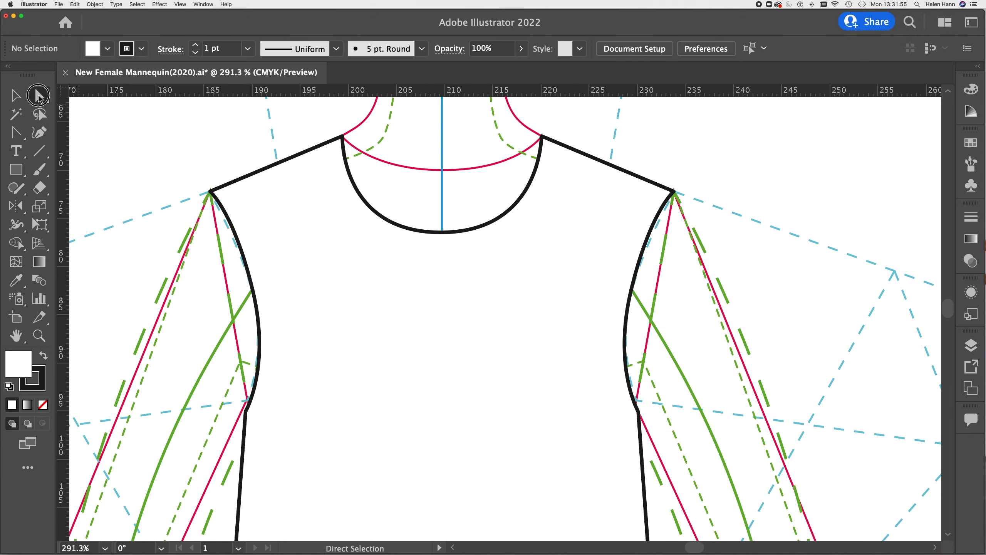
pyautogui.click(631, 290)
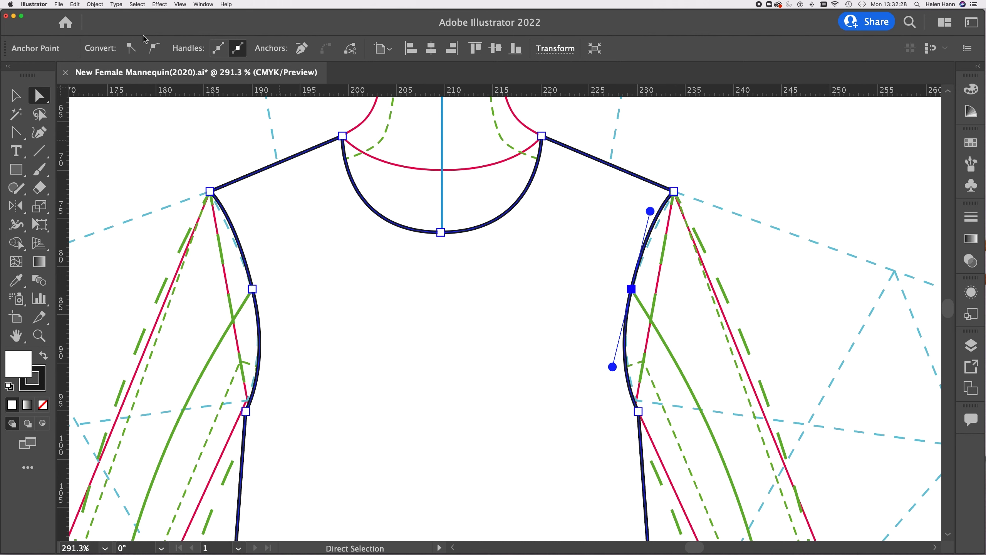
pyautogui.click(75, 4)
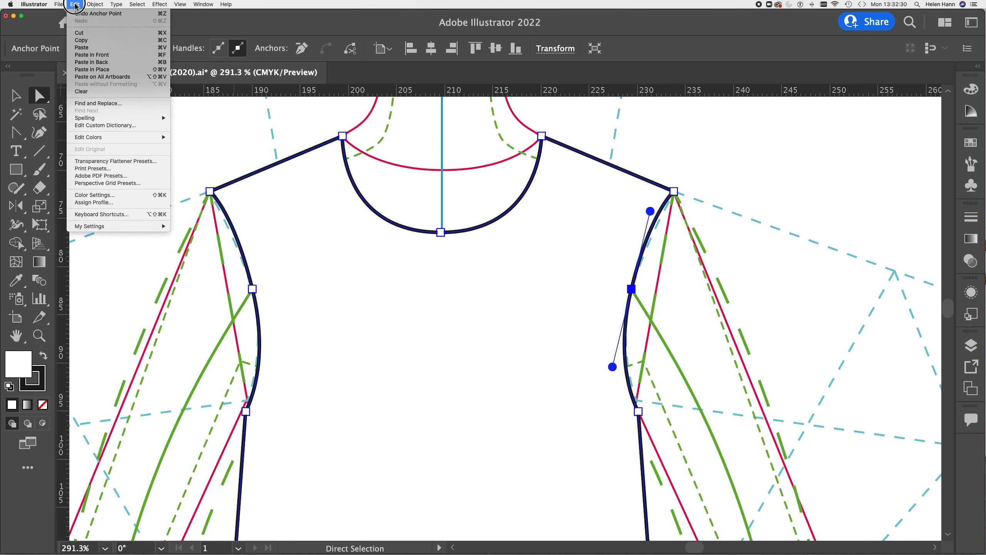
pyautogui.click(165, 42)
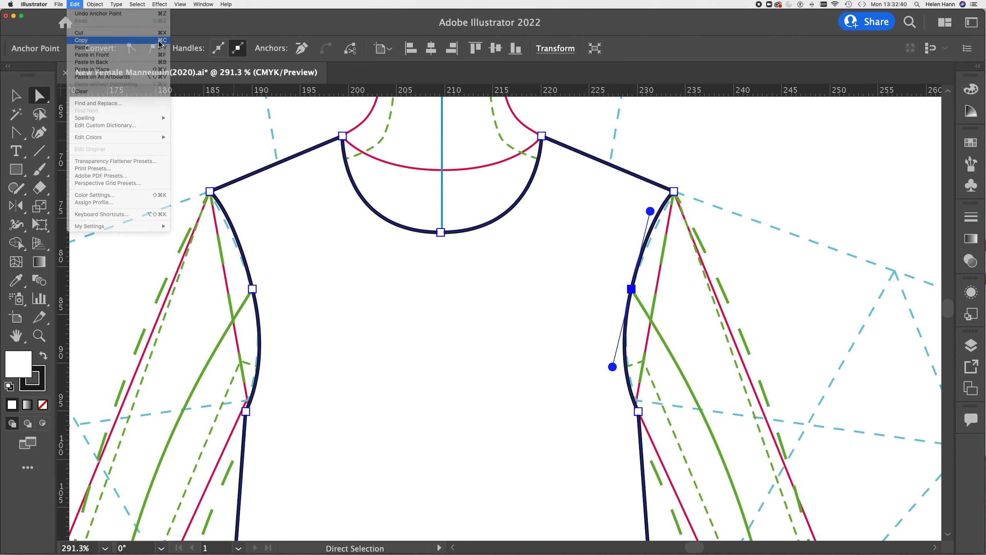
pyautogui.click(75, 5)
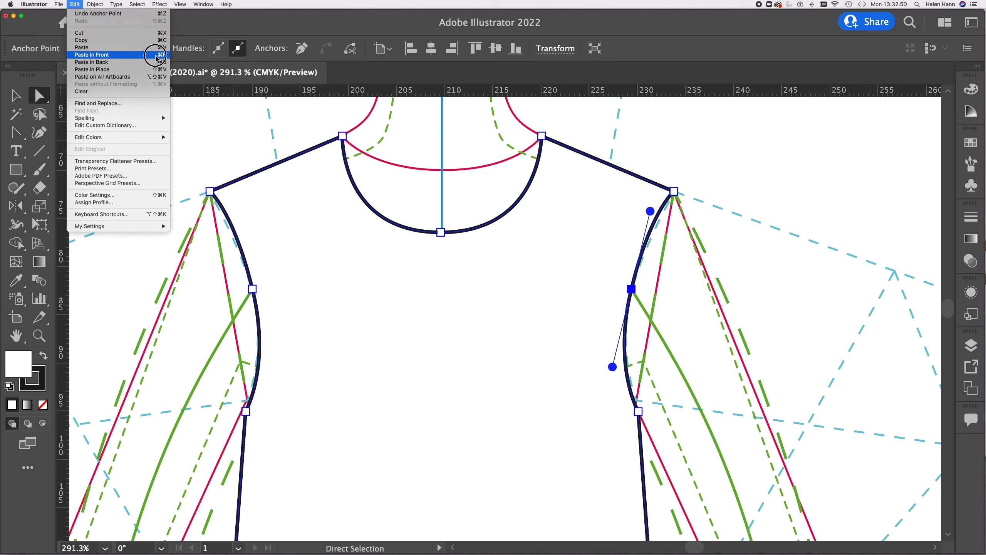
pyautogui.click(115, 55)
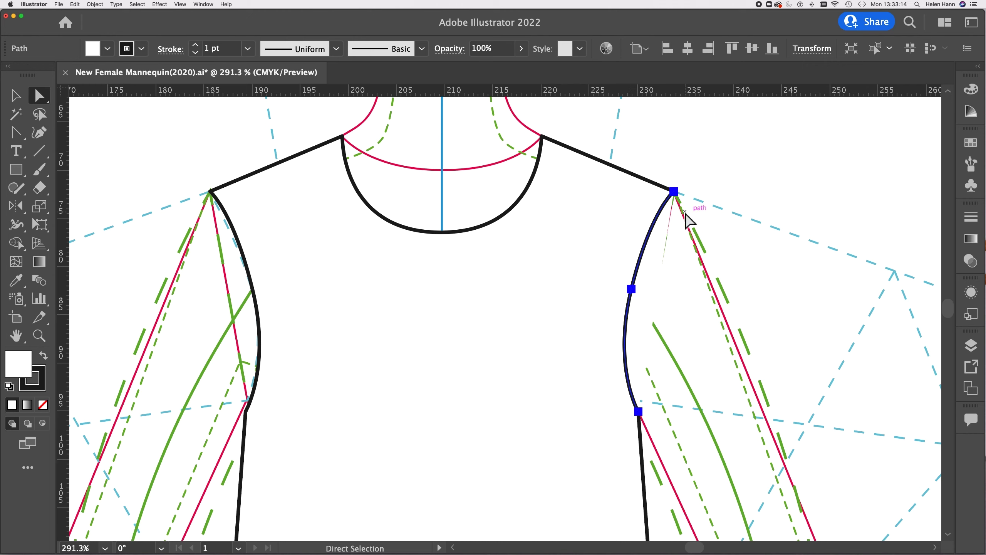
# Continue the copied armhole path with a Pen line from the shoulder anchor to the hem corner
pyautogui.click(16, 133)
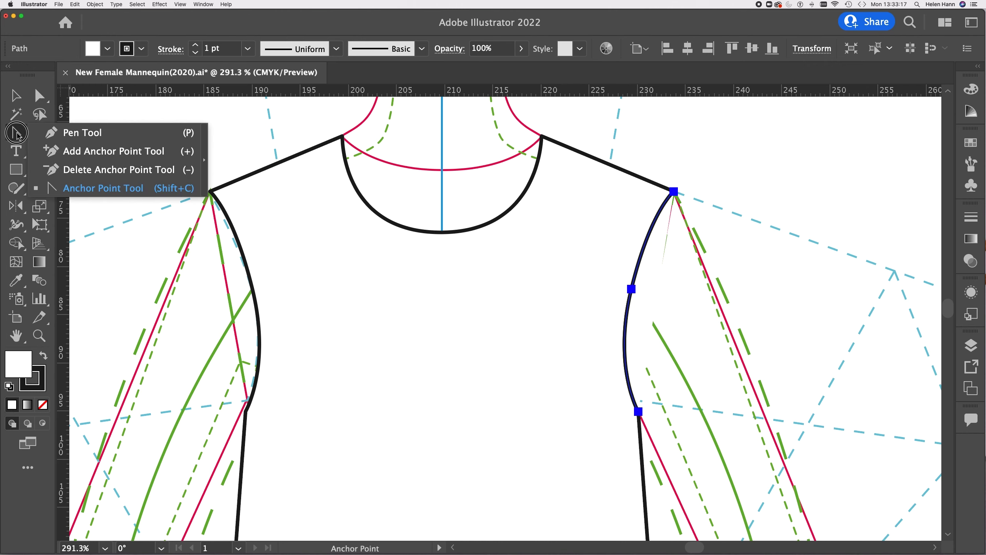
pyautogui.click(68, 133)
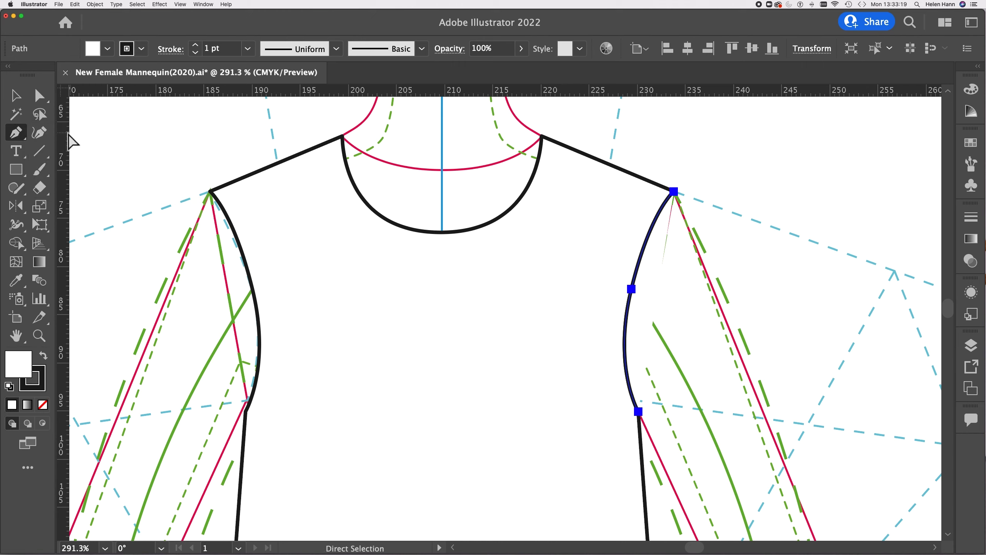
pyautogui.keyDown('super'); pyautogui.click(678, 196); pyautogui.keyUp('super')
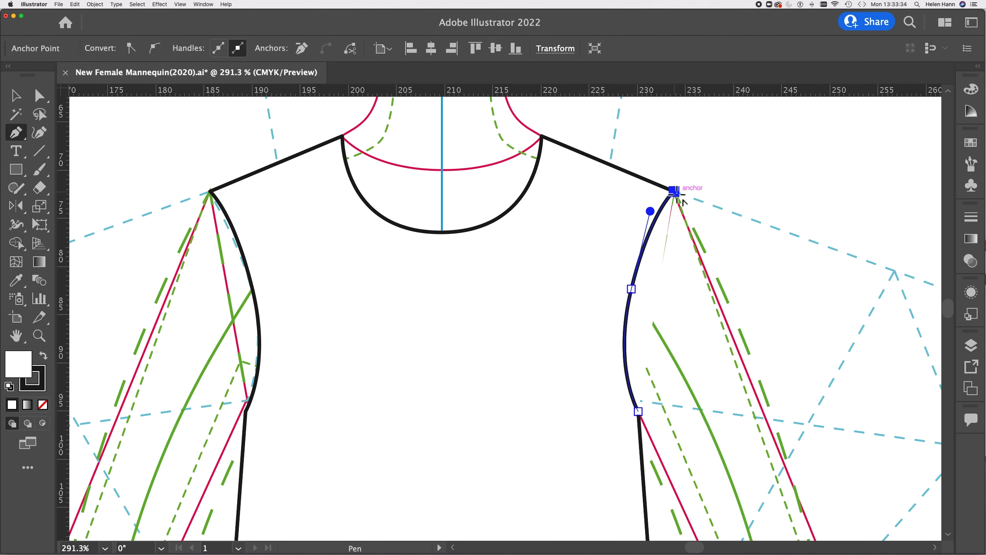
pyautogui.click(674, 192)
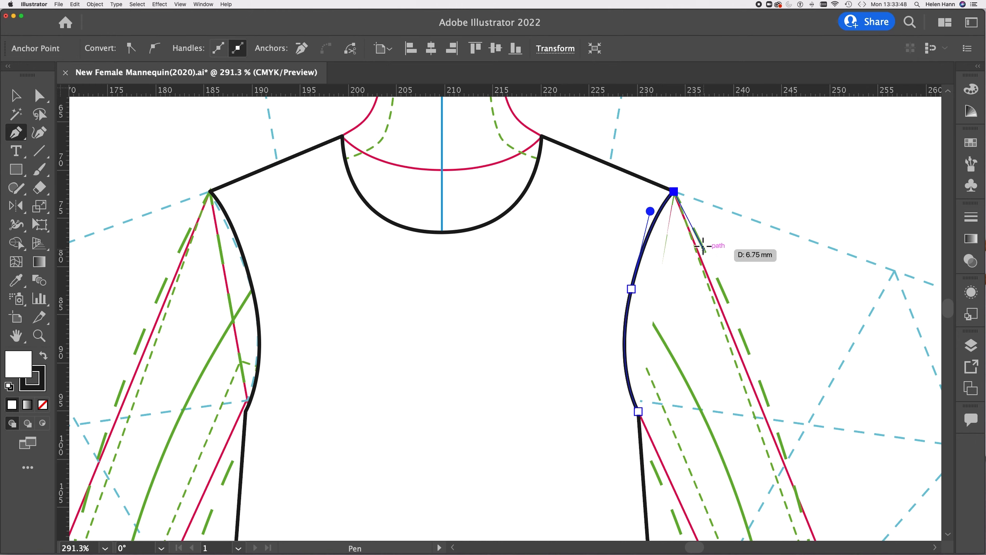
pyautogui.click(764, 415)
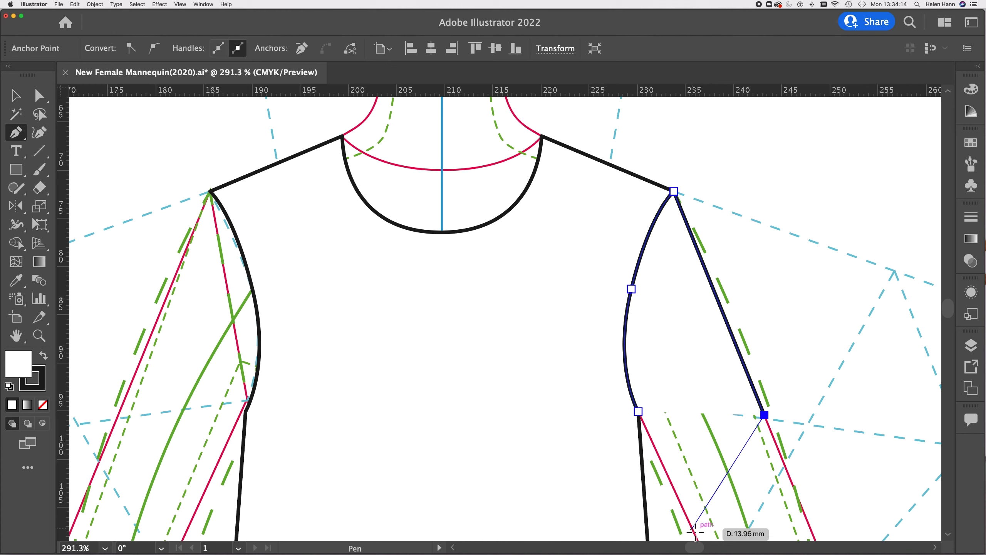
# Add the inner hem point on the red guide and close the sleeve at its start anchor
pyautogui.click(668, 467)
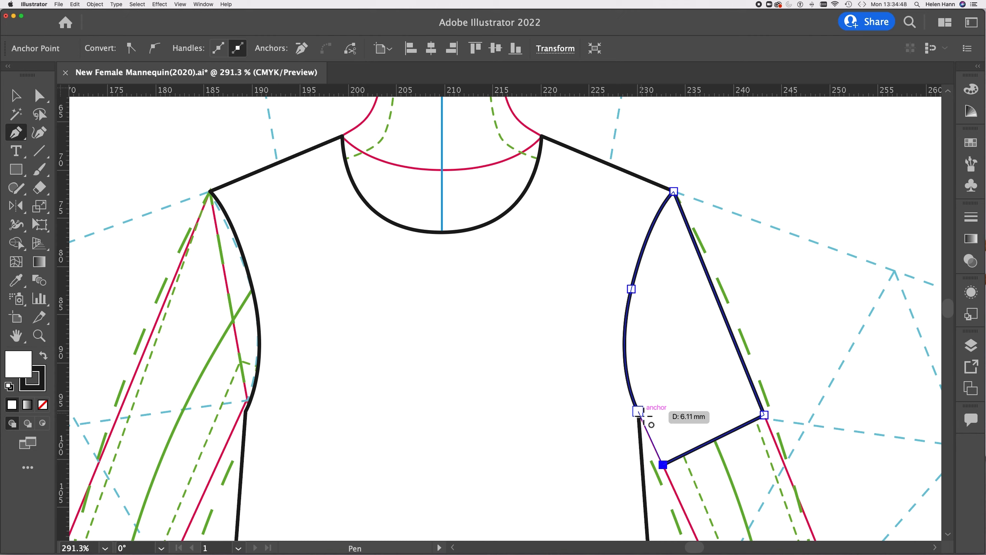
pyautogui.click(638, 411)
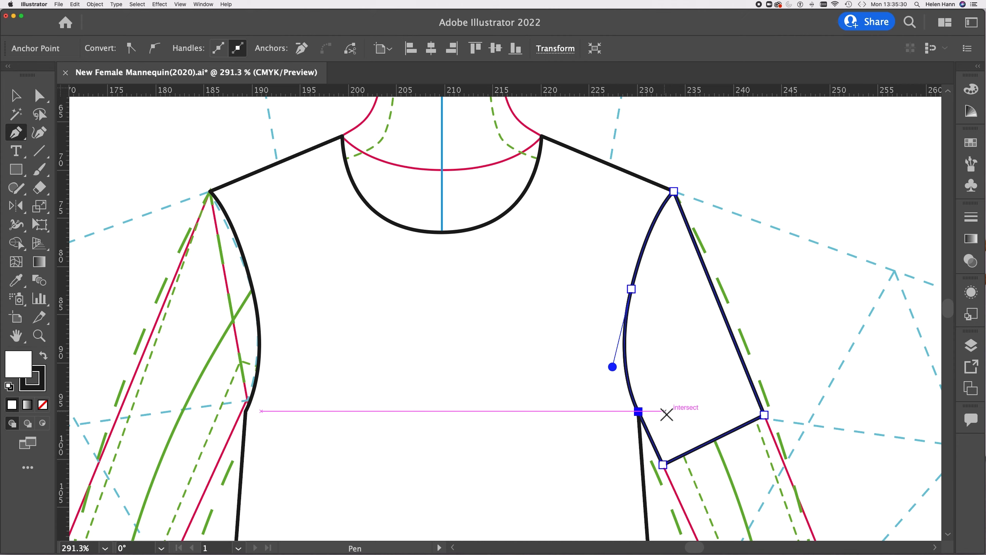
pyautogui.press('super')
pyautogui.click(17, 95)
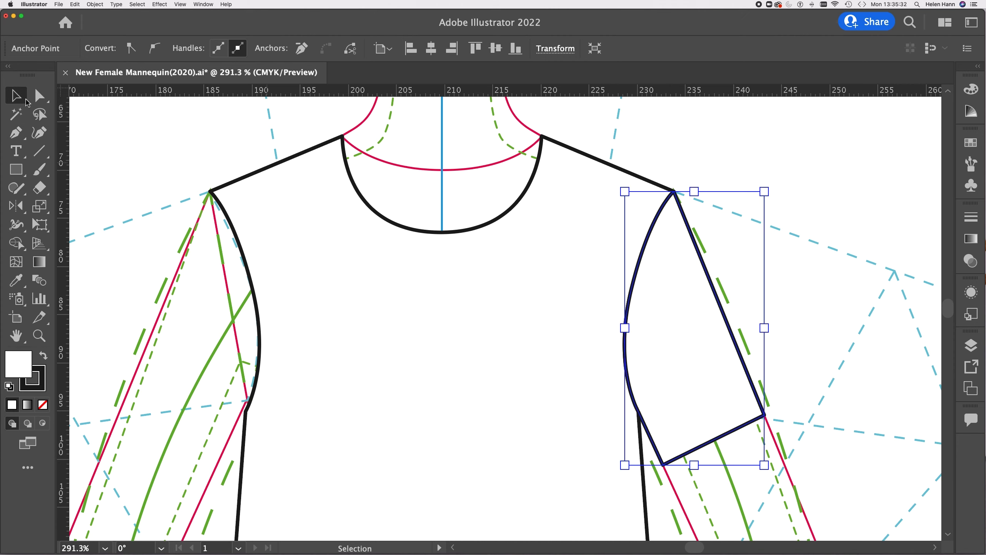
pyautogui.click(137, 124)
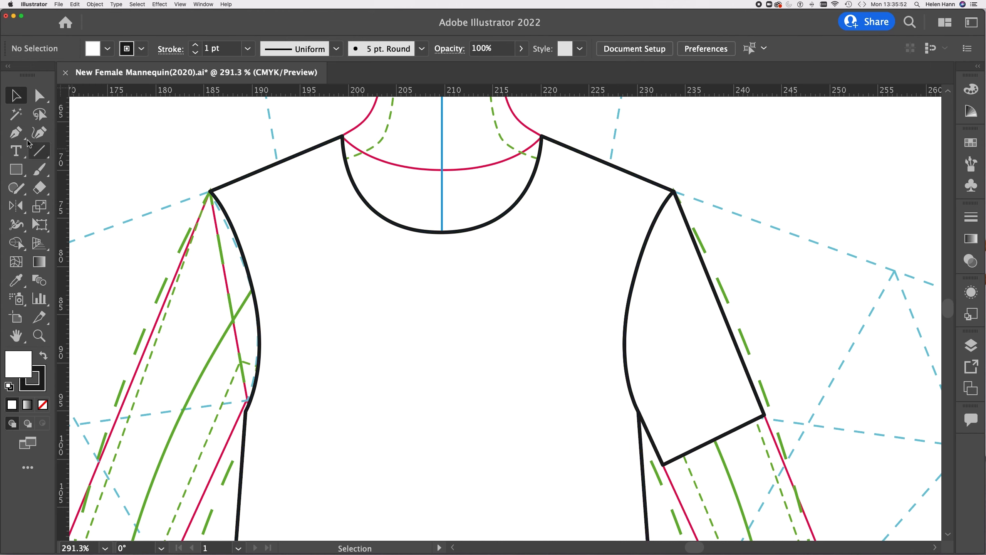
# Draw a straight Pen line just inside the right sleeve hem
pyautogui.click(16, 133)
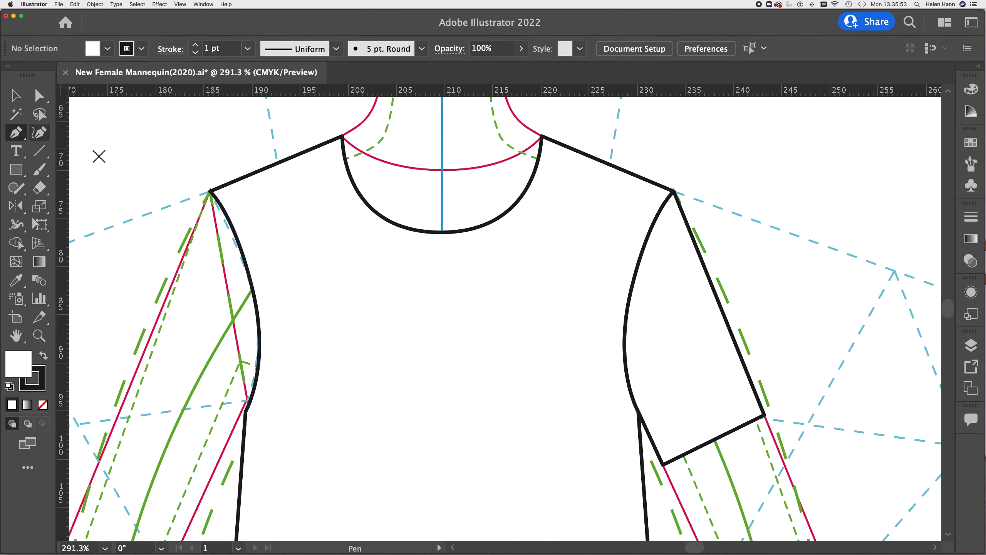
pyautogui.click(659, 456)
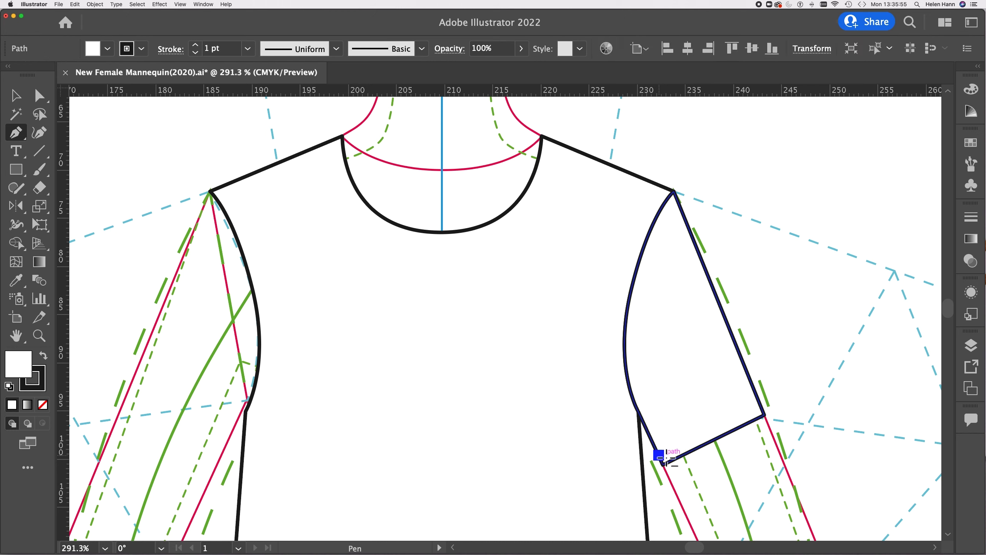
pyautogui.click(759, 405)
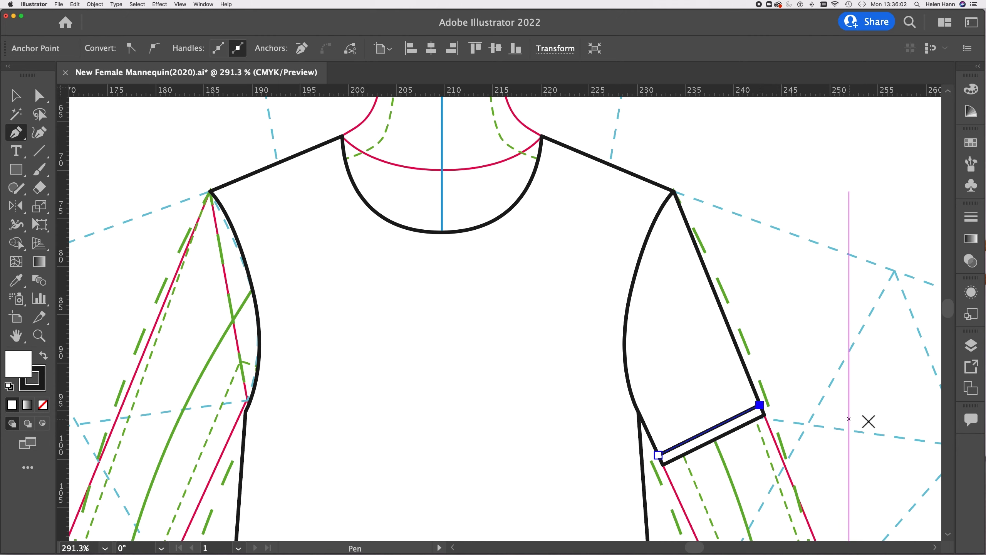
# Give the hem line a 0.25 pt dashed stroke with dash length 1
pyautogui.click(971, 220)
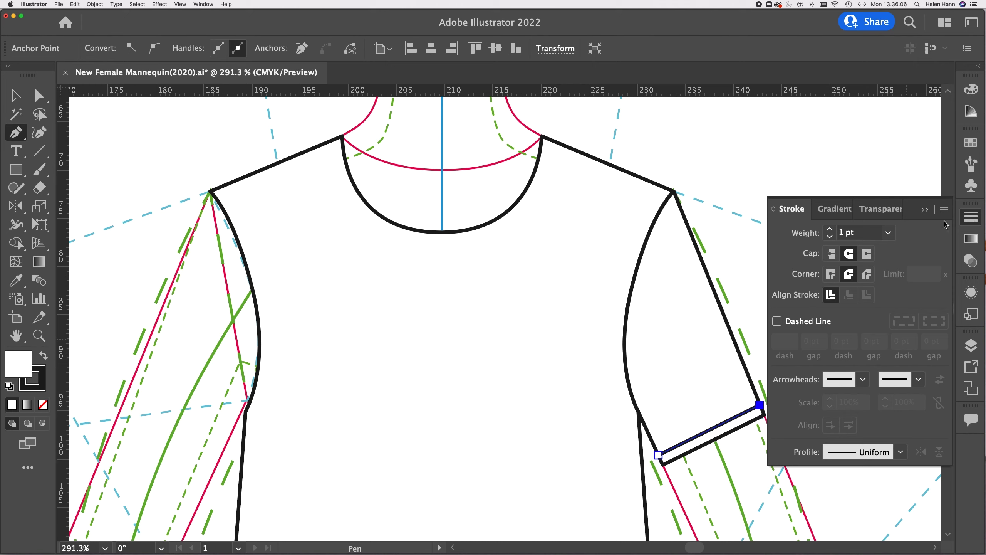
pyautogui.click(889, 234)
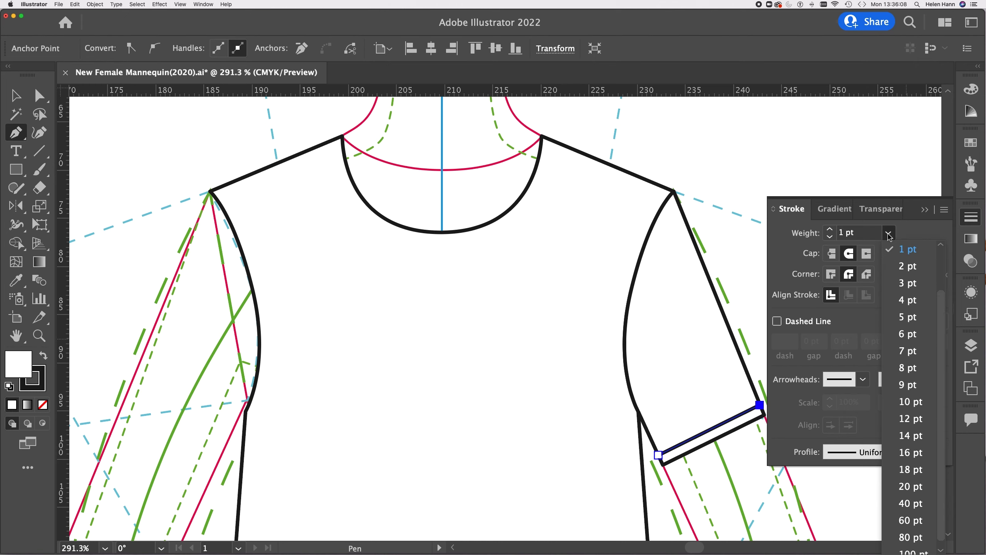
pyautogui.click(941, 248)
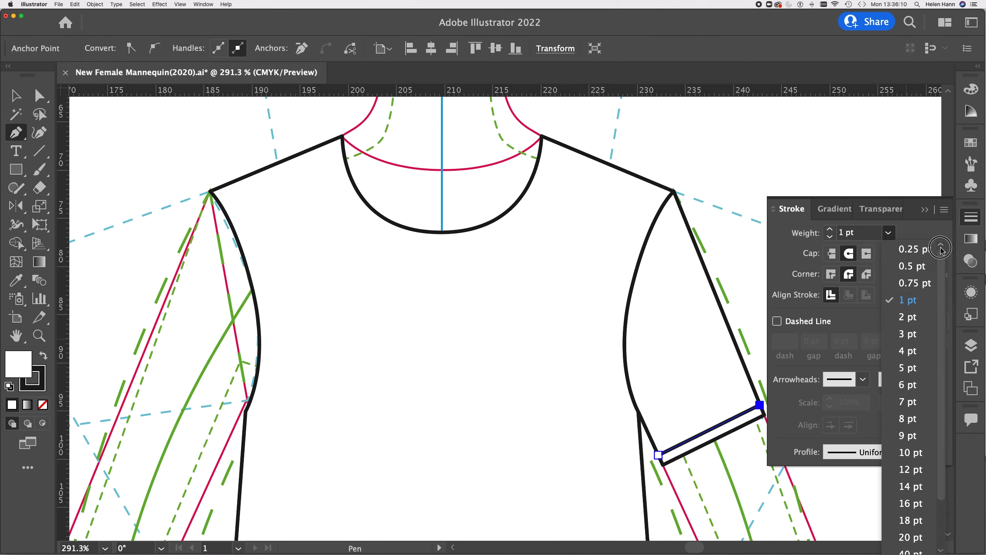
pyautogui.click(913, 250)
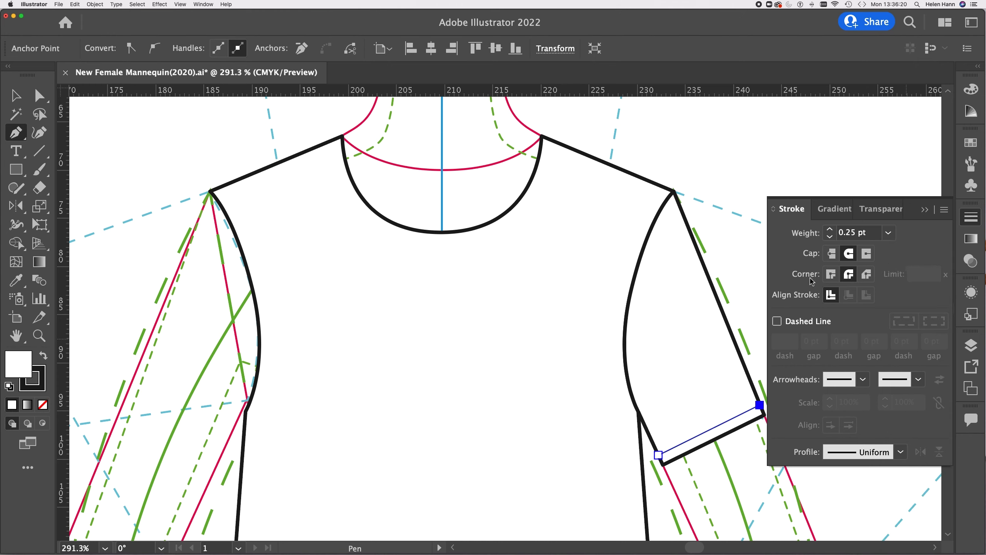
pyautogui.click(777, 322)
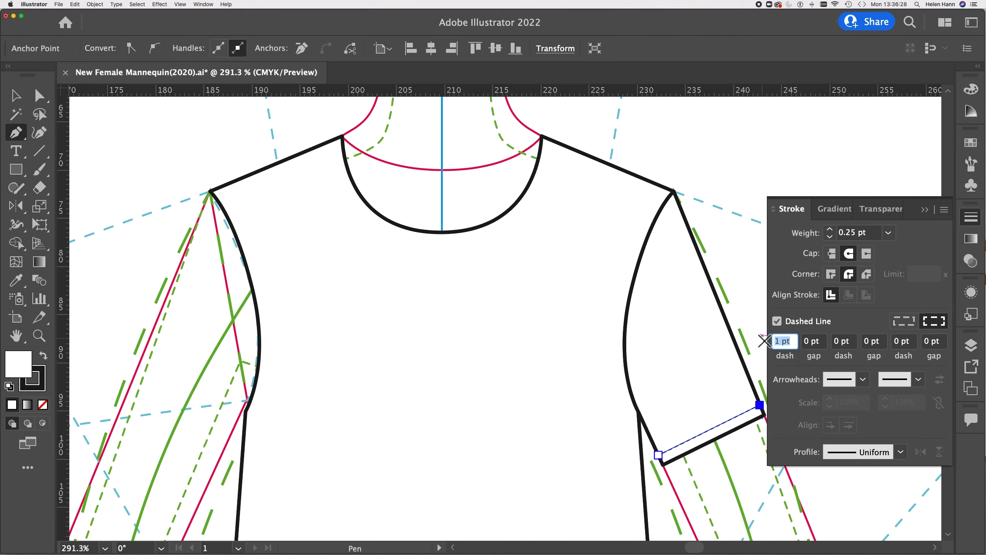
pyautogui.write('1')
pyautogui.click(801, 209)
pyautogui.press('v')
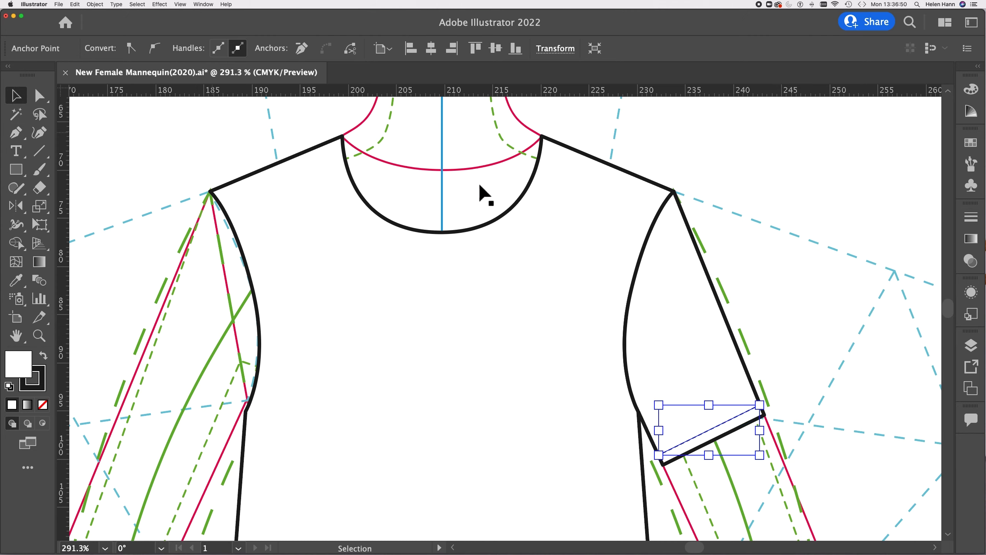
pyautogui.click(773, 274)
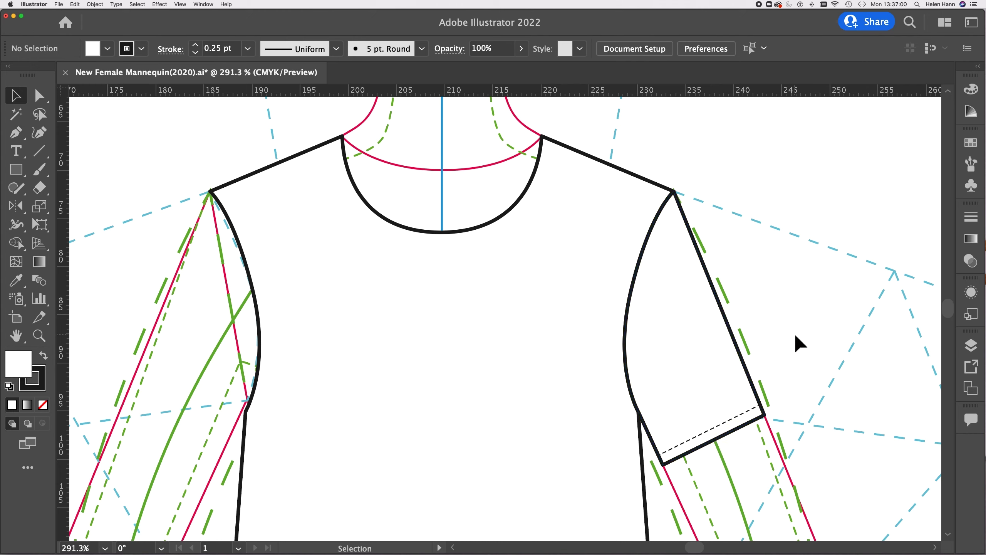
pyautogui.click(719, 441)
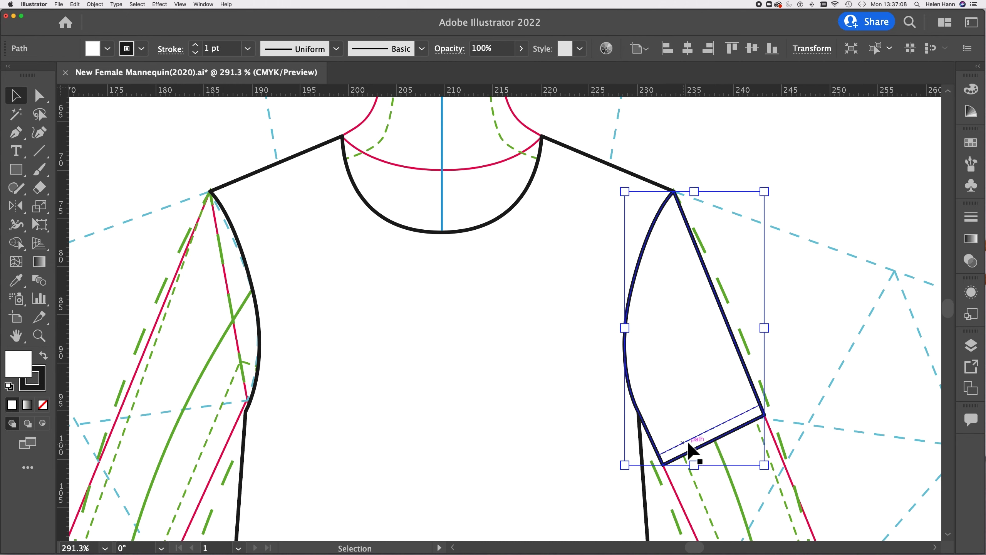
pyautogui.click(852, 400)
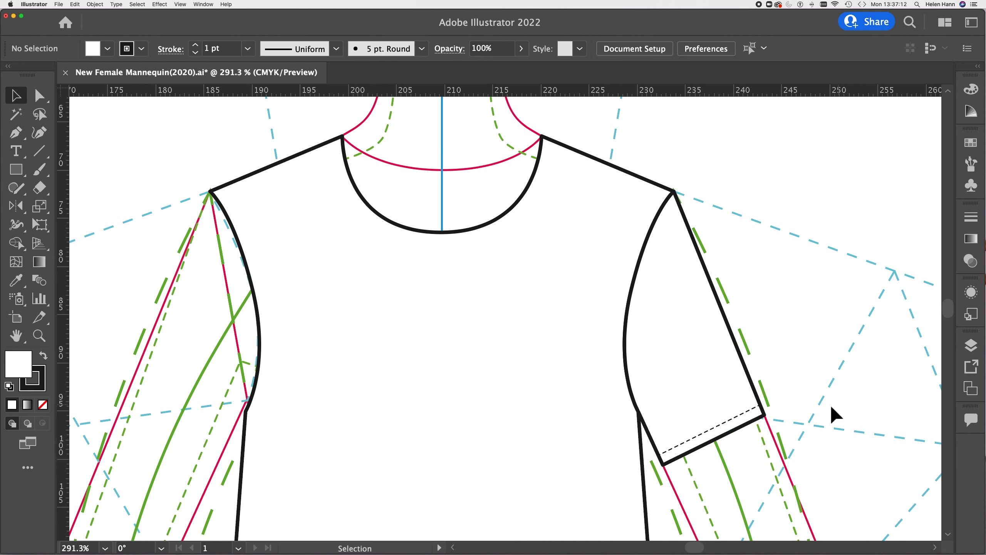
pyautogui.scroll(-2, 811, 456)
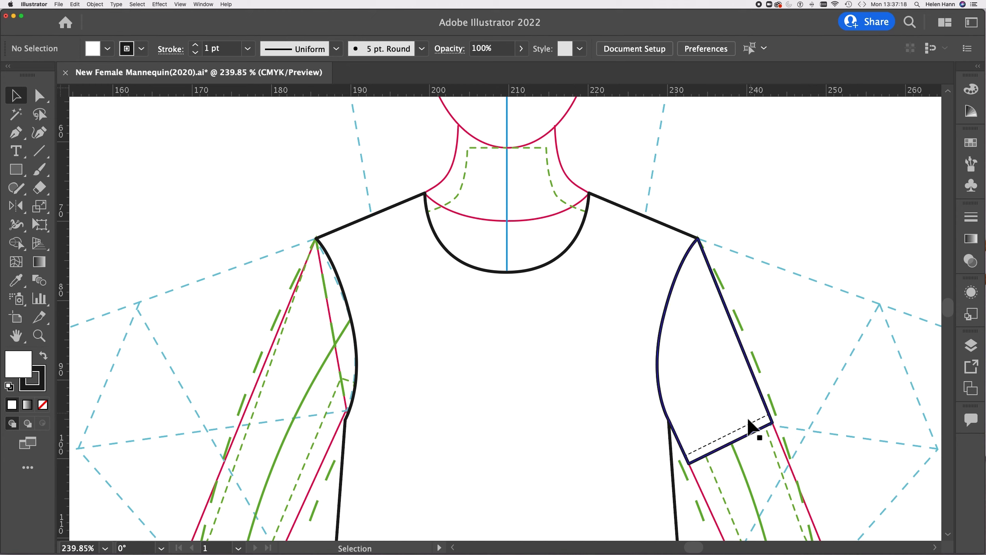
pyautogui.click(735, 434)
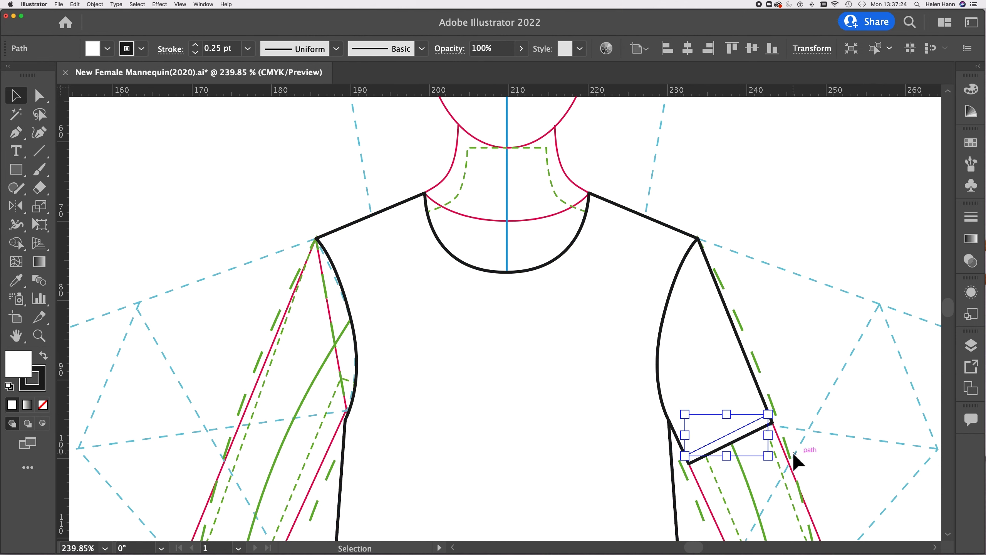
# Add the sleeve outline to the dashed cuff line selection and group the two paths
pyautogui.keyDown('shift'); pyautogui.click(749, 366); pyautogui.keyUp('shift')
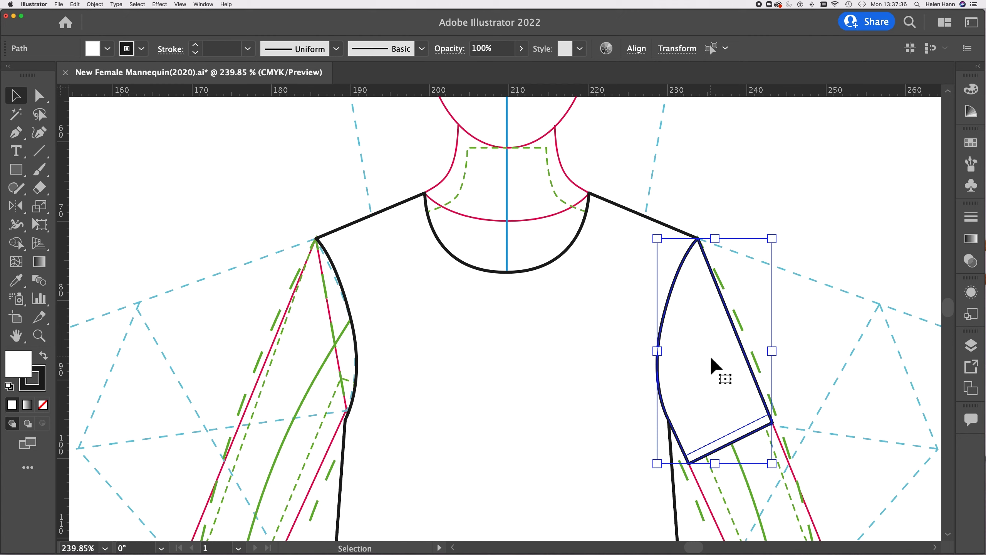
pyautogui.rightClick(817, 348)
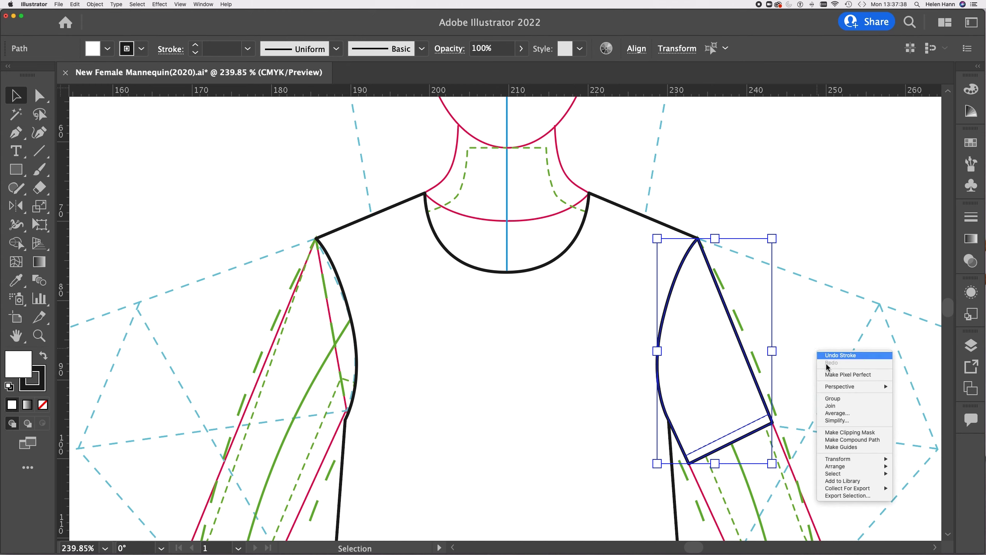
pyautogui.click(835, 398)
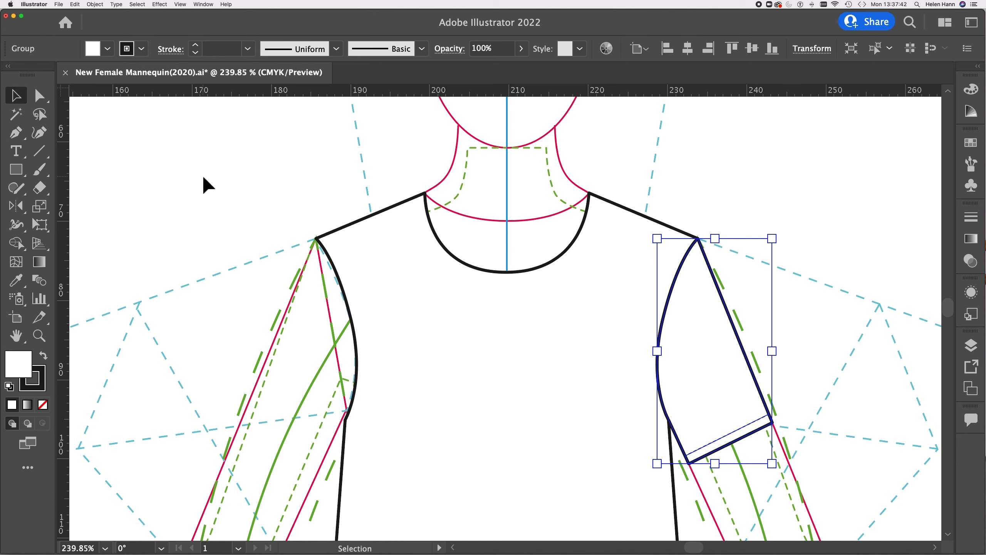
# Reflect a copy of the sleeve group across a vertical axis at the centre front neck
pyautogui.click(13, 207)
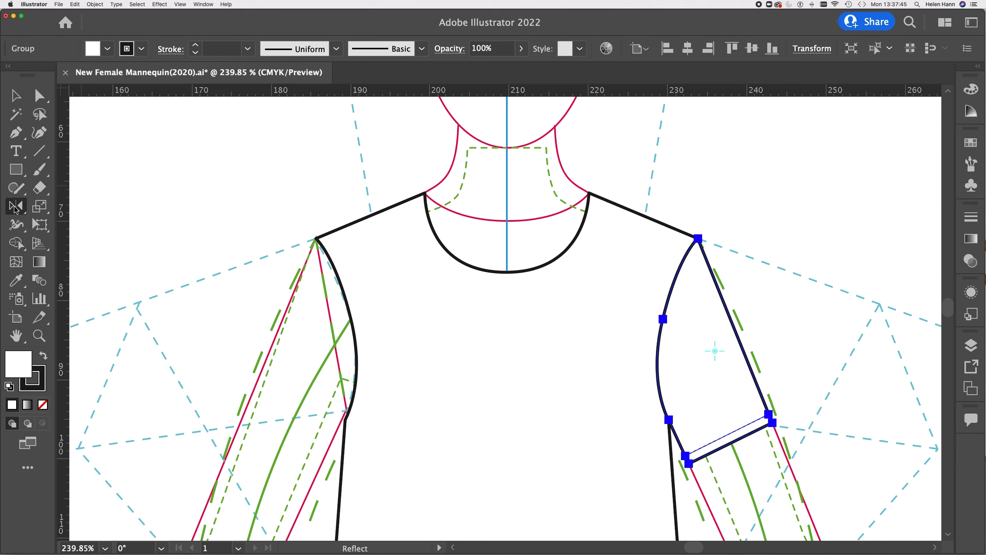
pyautogui.keyDown('alt'); pyautogui.click(507, 252); pyautogui.keyUp('alt')
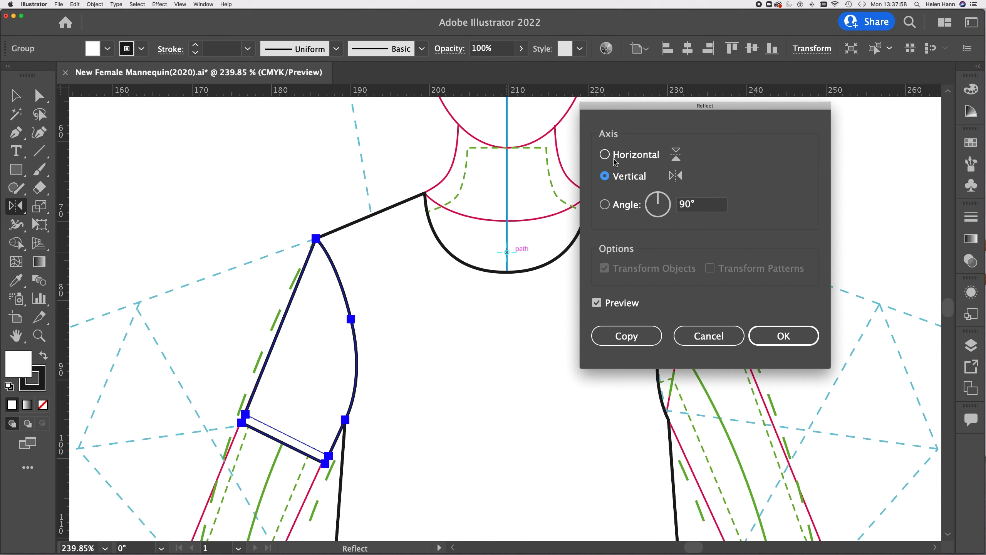
pyautogui.click(627, 336)
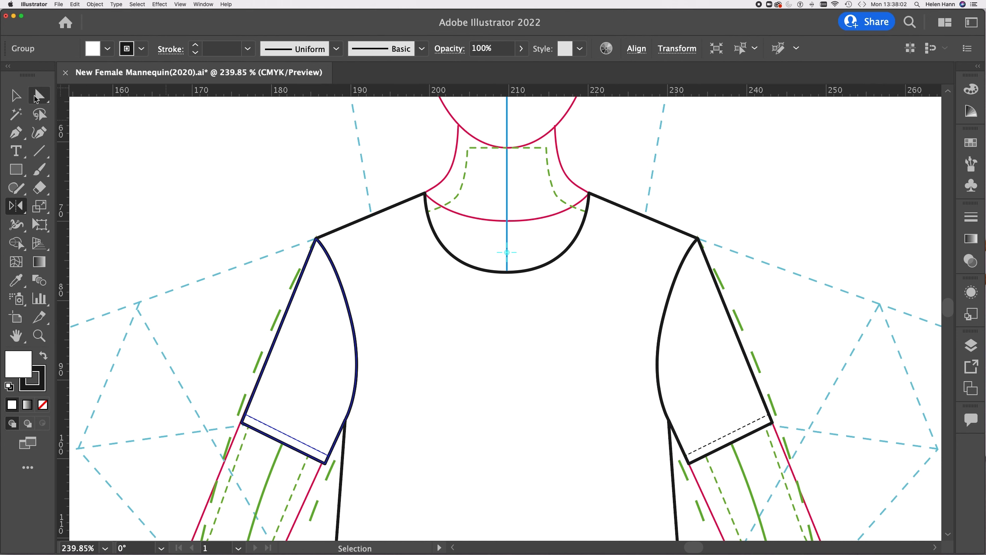
pyautogui.click(16, 95)
pyautogui.click(162, 227)
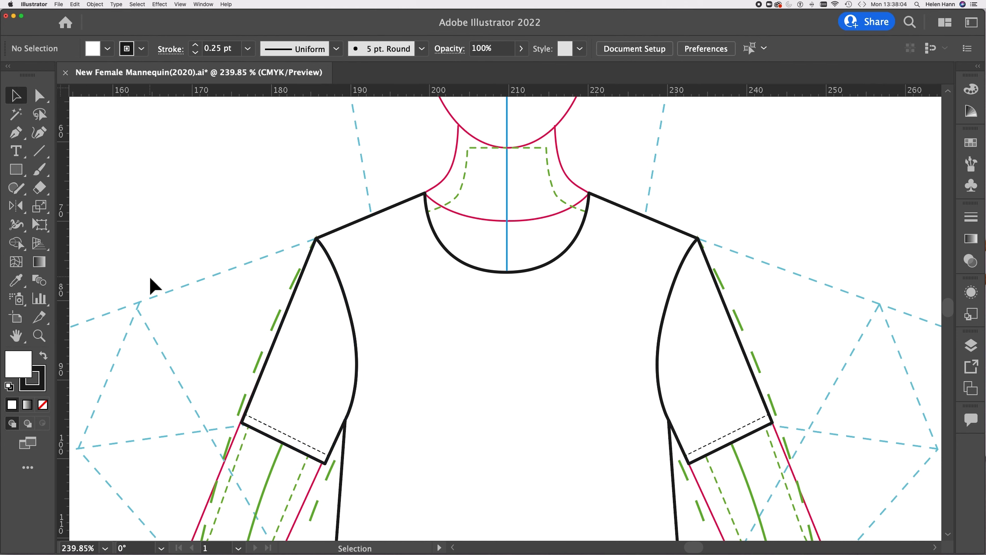
# Scroll and zoom the view onto the centre of the bodice's curved bottom hem
pyautogui.keyDown('alt'); pyautogui.scroll(-2, 149, 280); pyautogui.keyUp('alt')
pyautogui.scroll(-5, 148, 276)
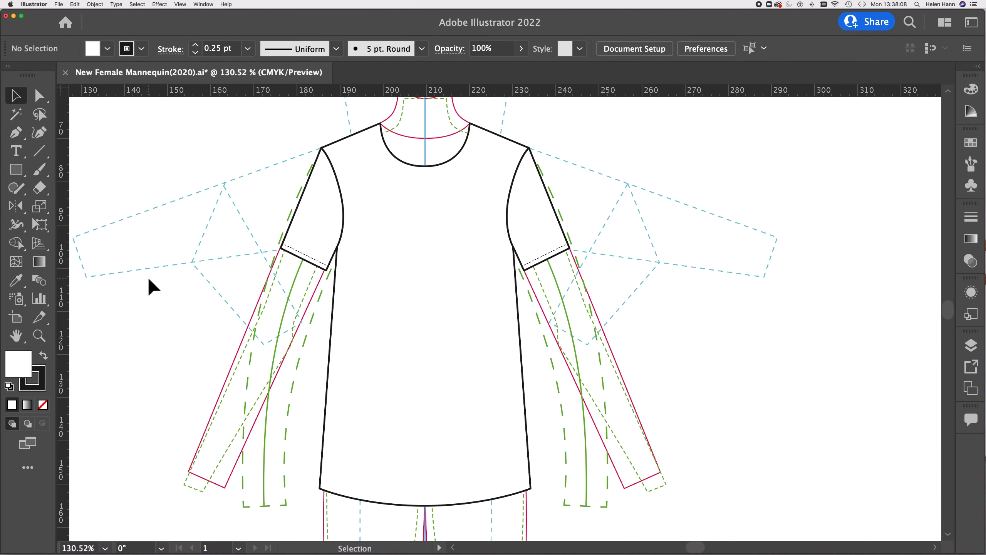
pyautogui.hscroll(-3, 150, 279)
pyautogui.scroll(1, 149, 280)
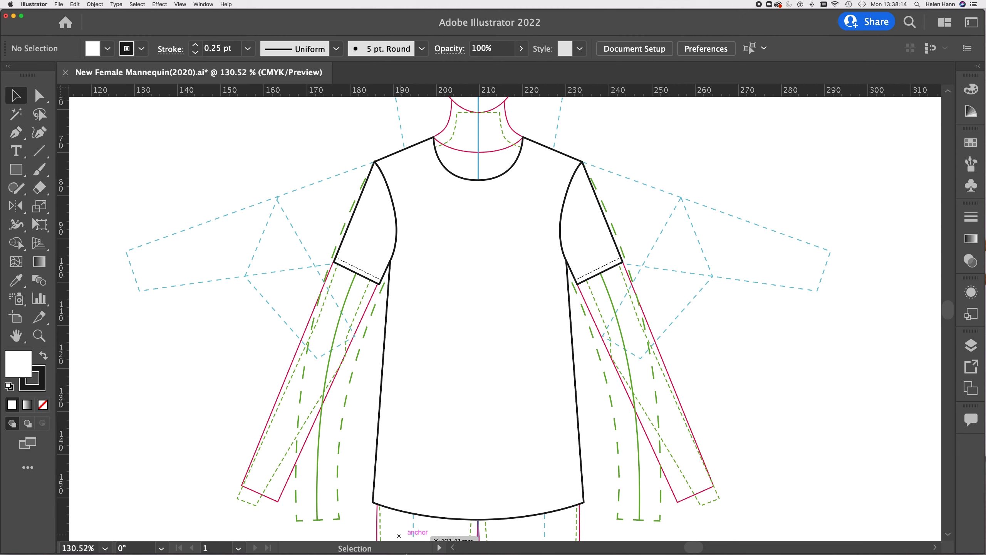
pyautogui.scroll(-5, 469, 491)
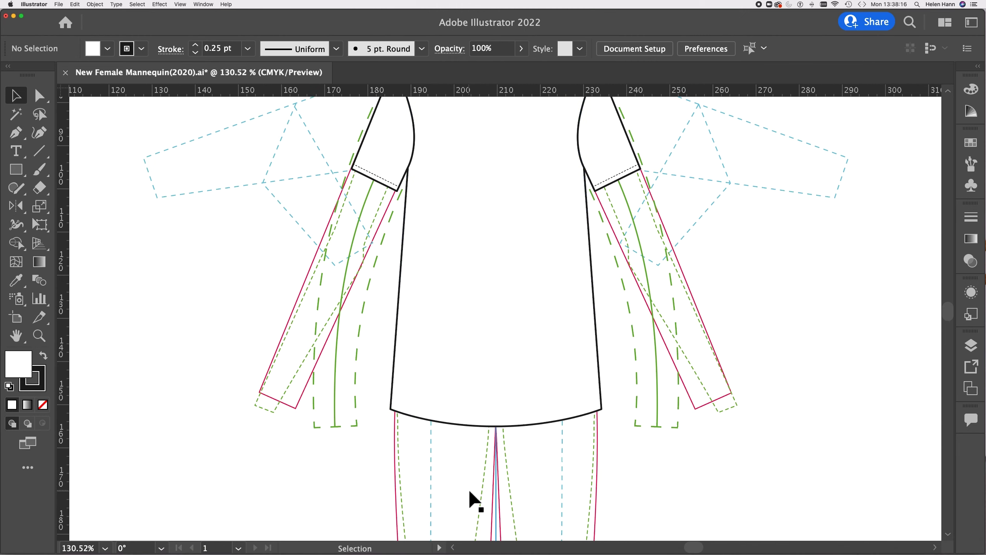
pyautogui.scroll(6, 495, 432)
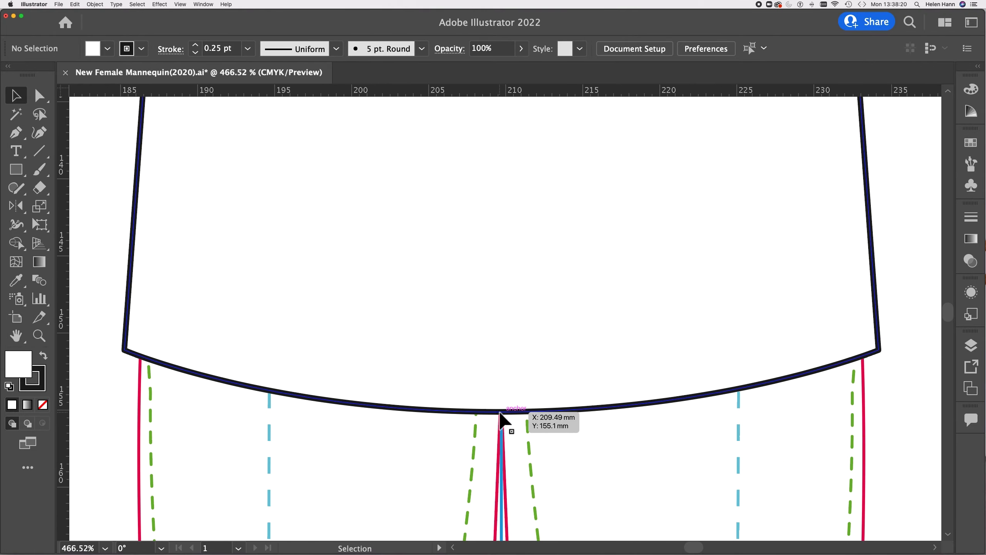
# Copy the hem curve, paste it in back, and nudge it up two steps above the hem
pyautogui.click(39, 95)
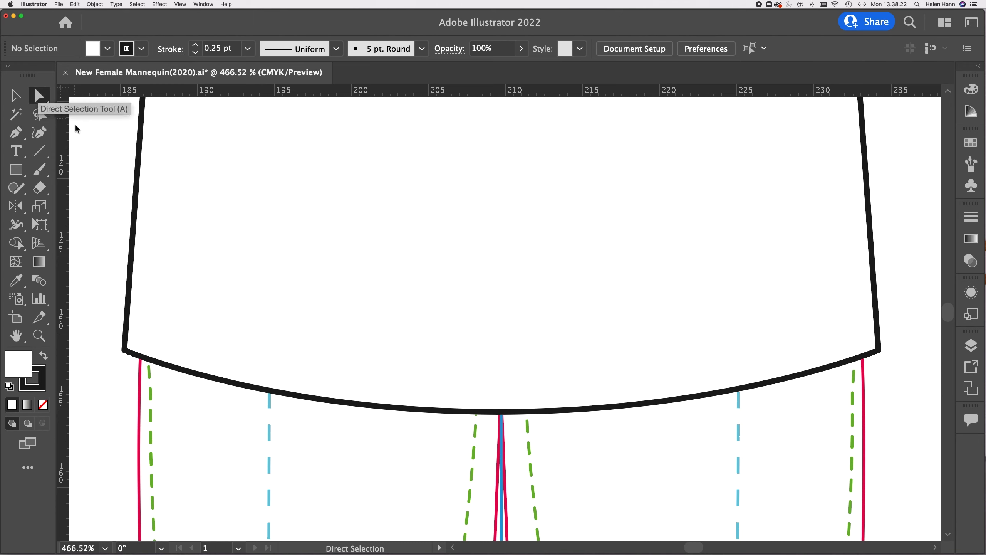
pyautogui.click(498, 412)
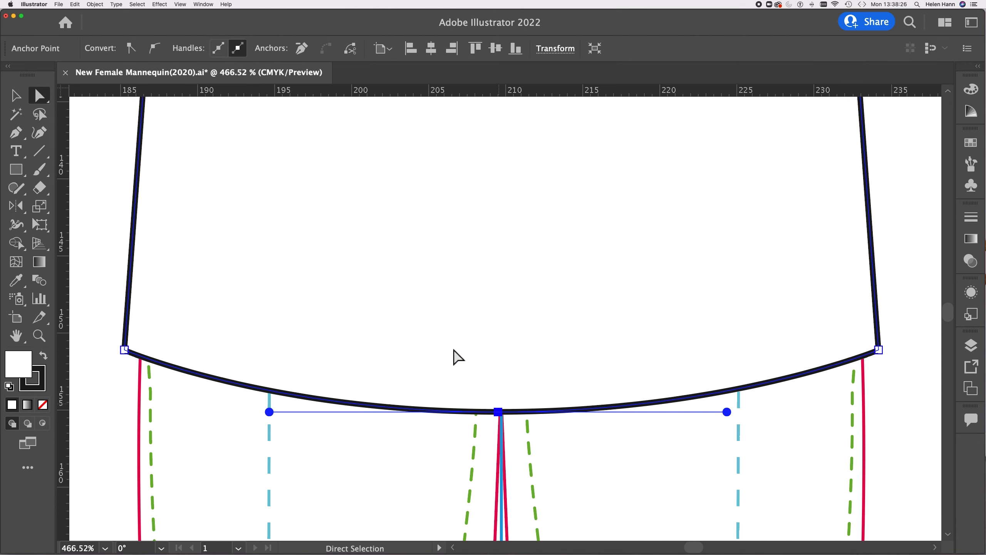
pyautogui.click(75, 5)
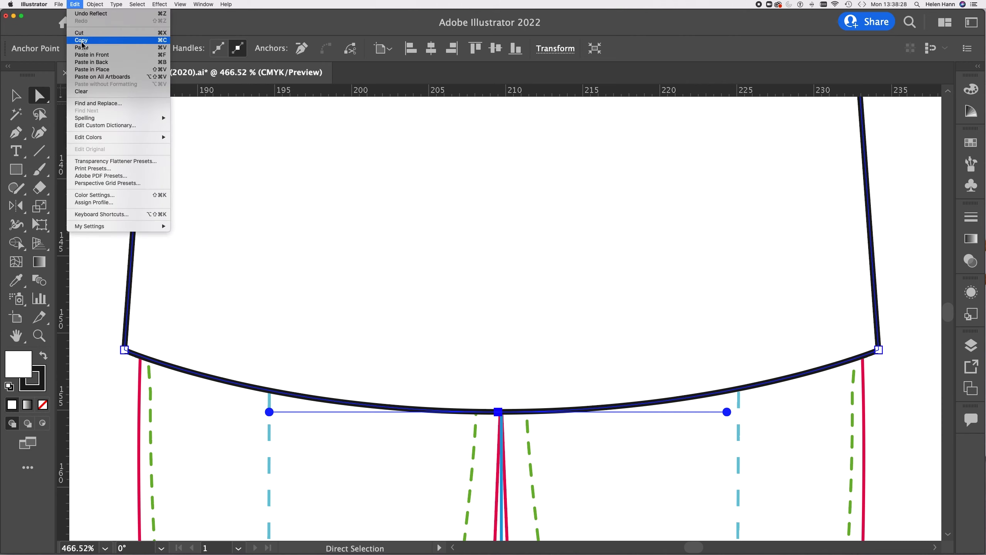
pyautogui.click(75, 5)
pyautogui.click(75, 4)
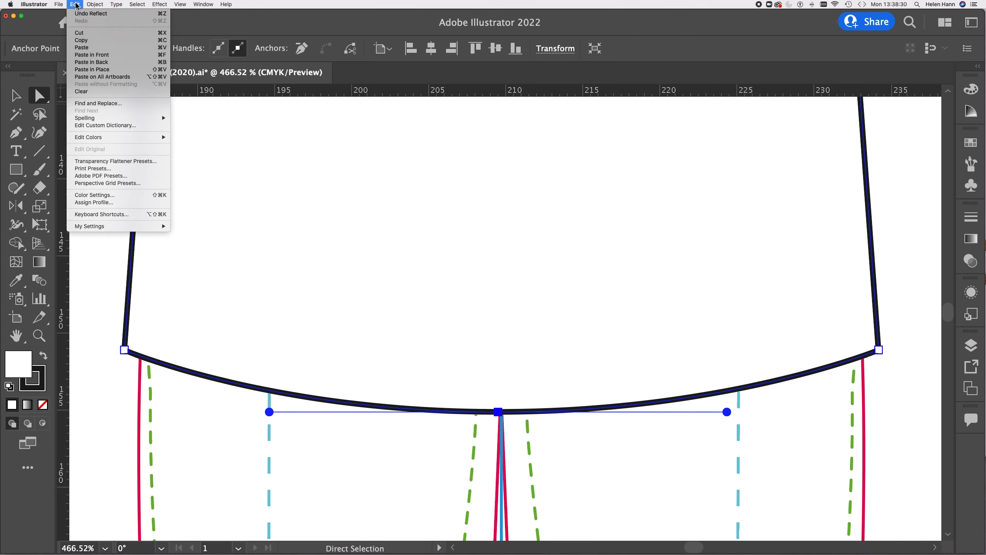
pyautogui.click(87, 61)
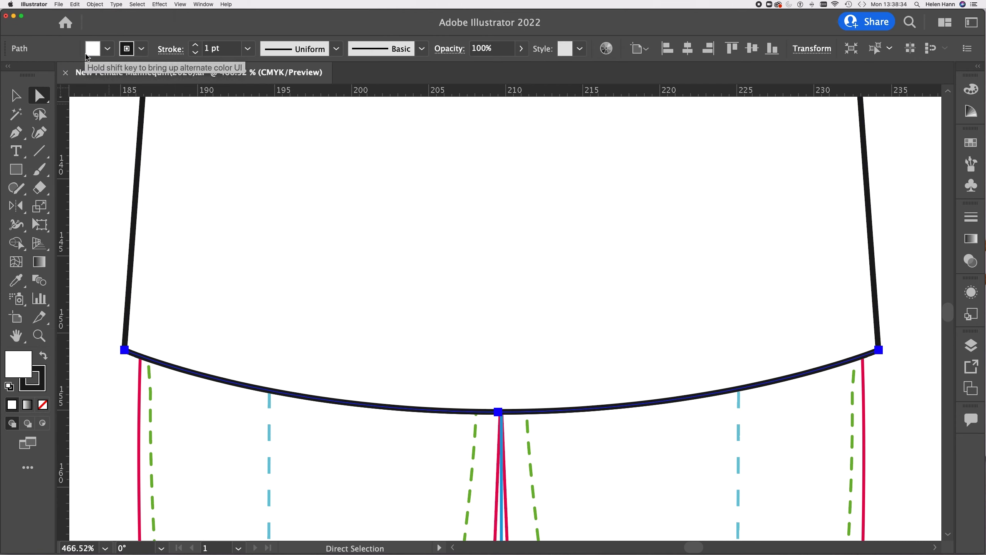
pyautogui.press('Up')
pyautogui.press('Up')
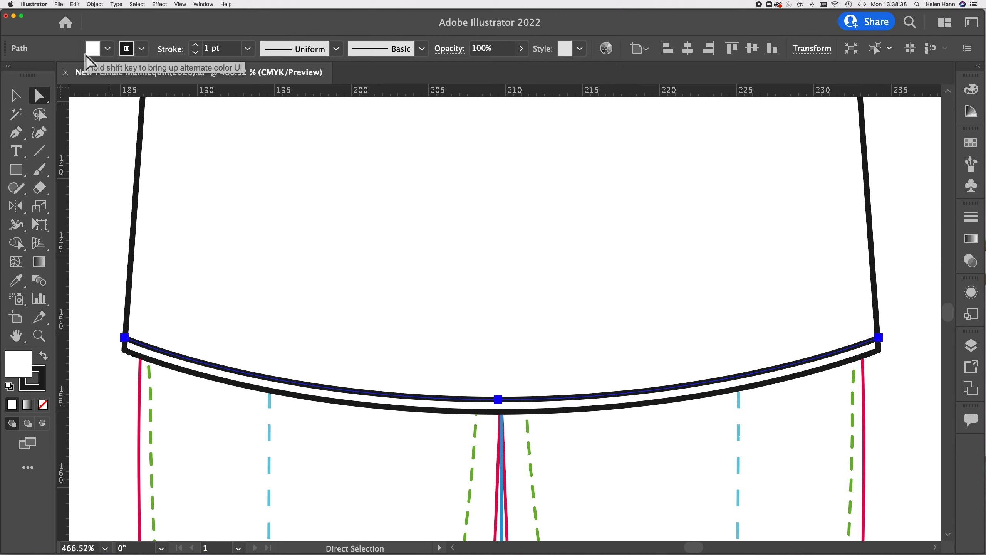
pyautogui.press('Up')
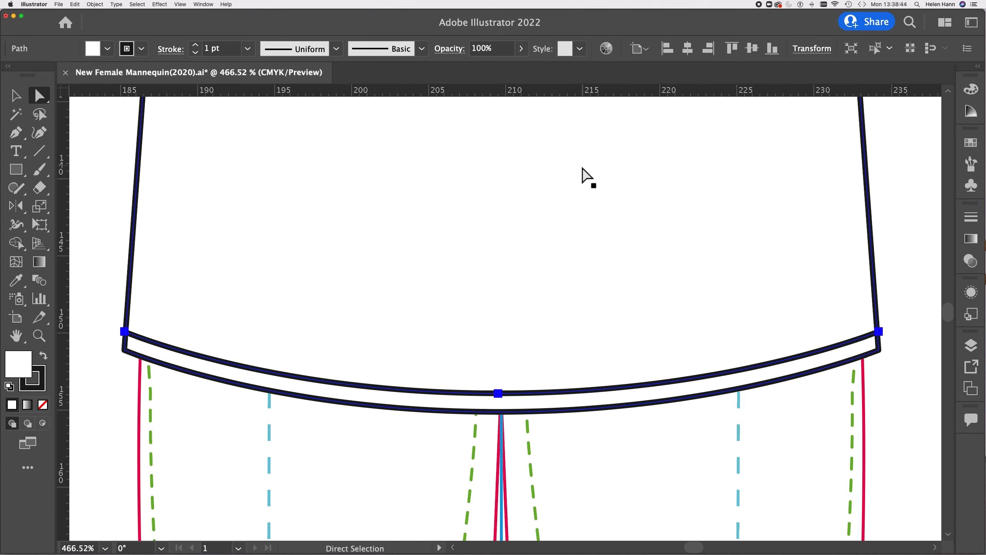
pyautogui.scroll(-5, 582, 175)
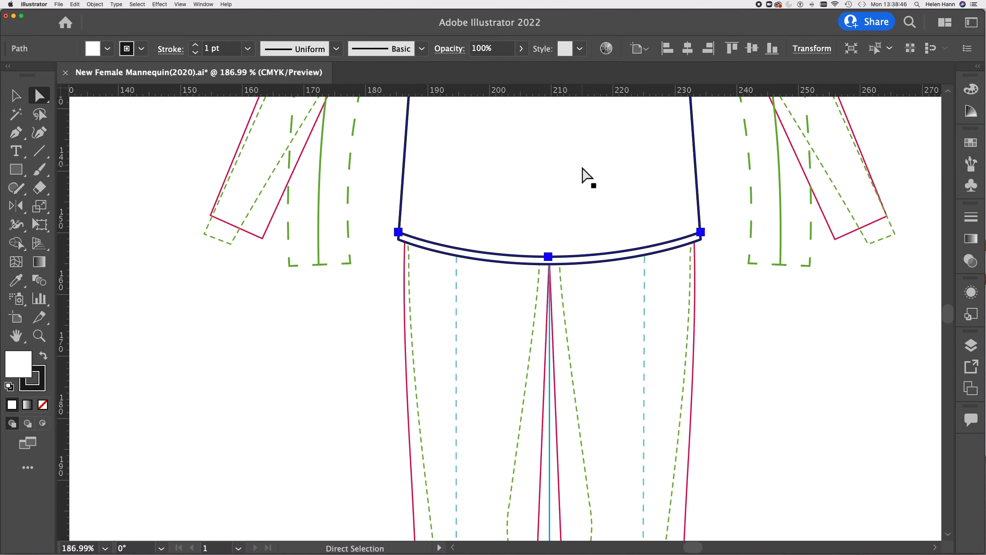
pyautogui.scroll(5, 583, 175)
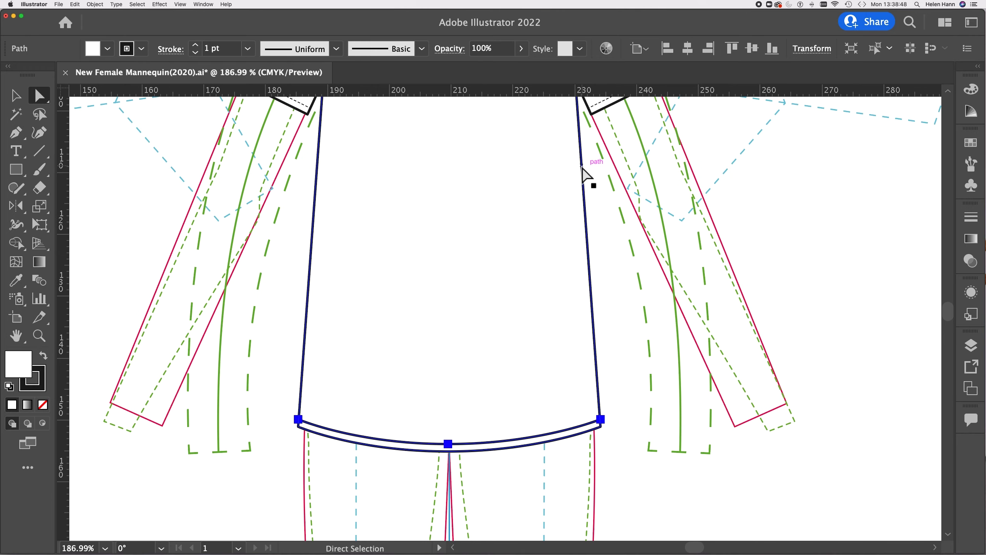
pyautogui.scroll(3, 585, 176)
# Set the fill of the left and right cuff dashed stitch lines to None
pyautogui.click(16, 96)
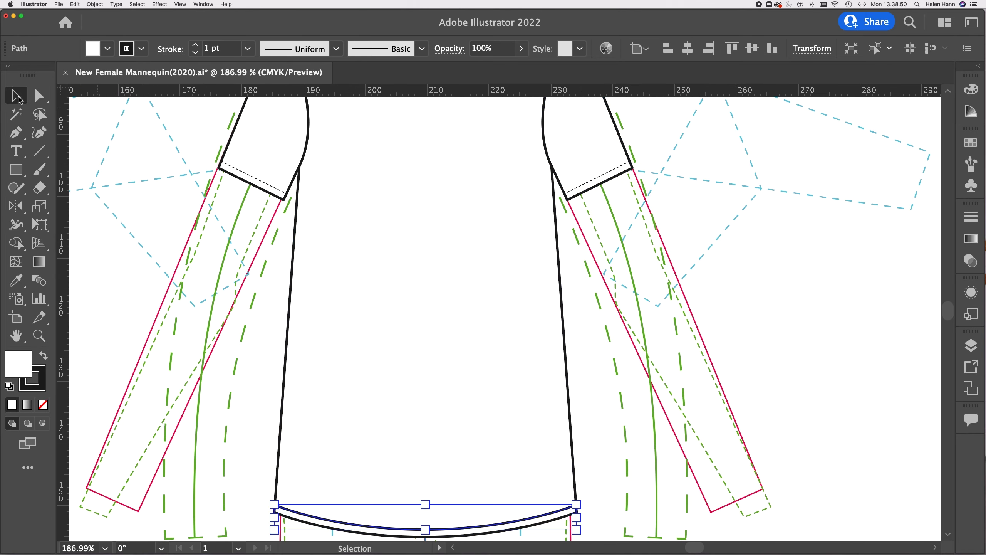
pyautogui.click(247, 175)
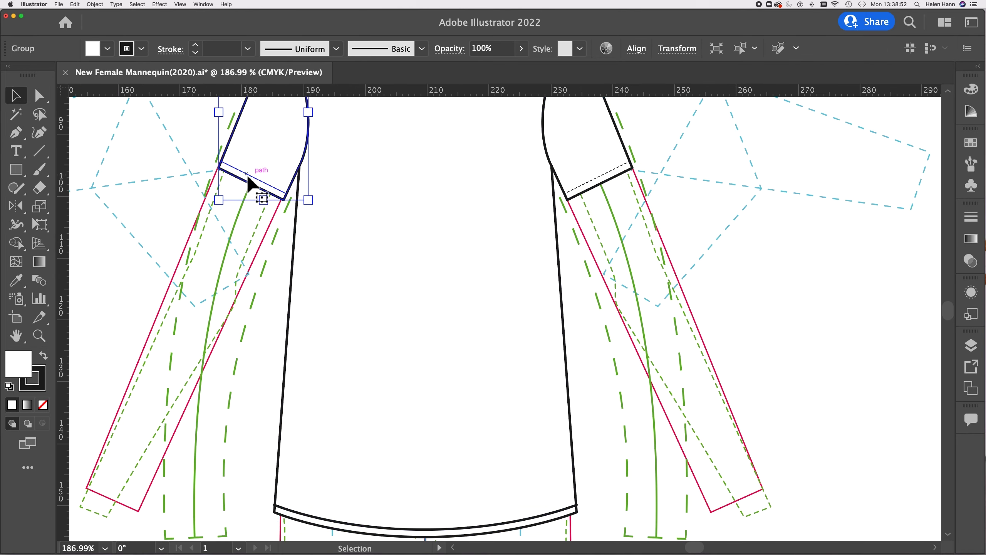
pyautogui.click(47, 99)
pyautogui.click(127, 124)
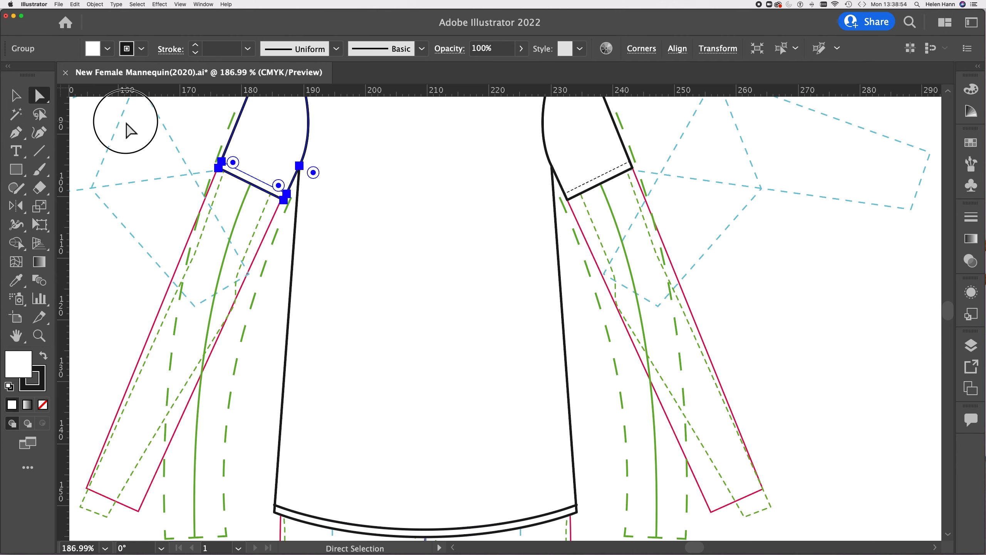
pyautogui.click(238, 173)
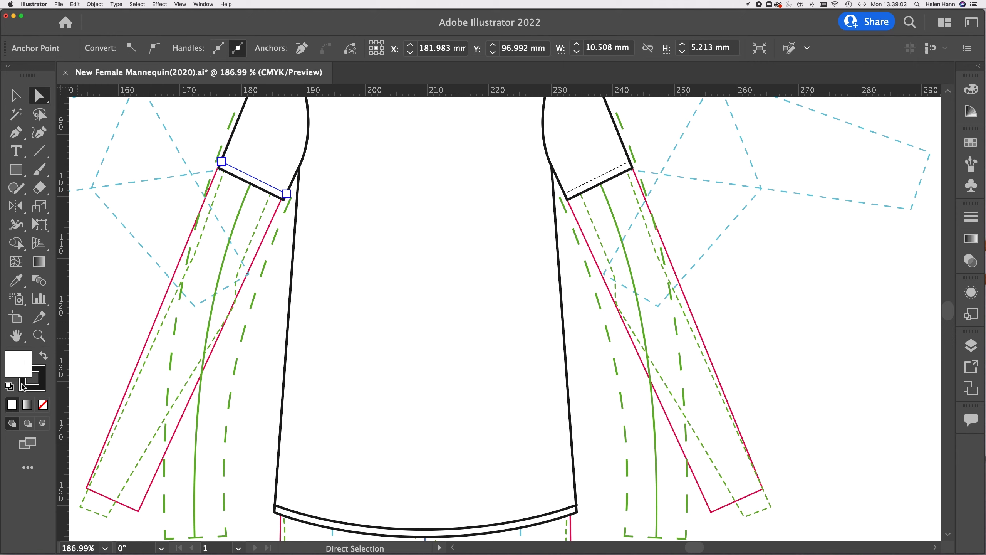
pyautogui.click(44, 406)
pyautogui.click(588, 183)
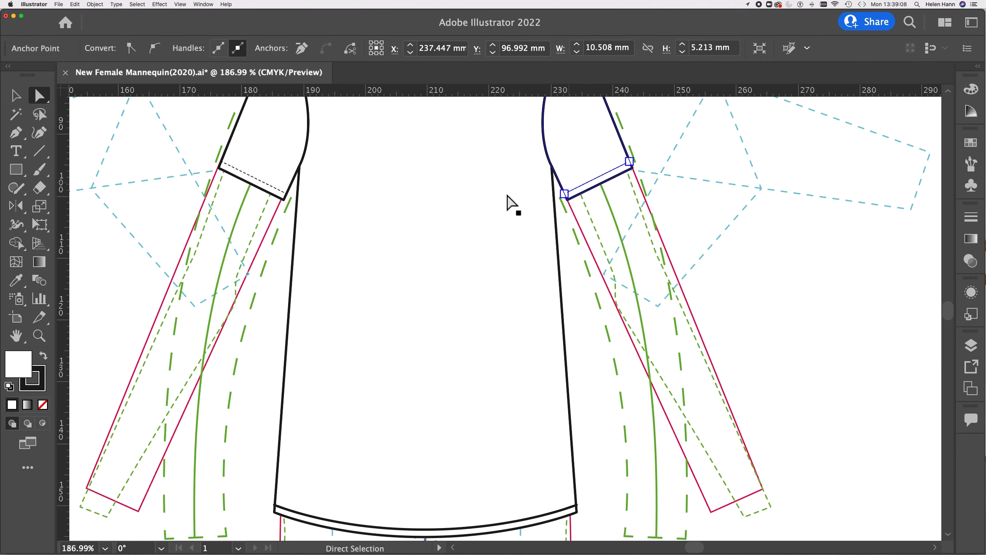
pyautogui.click(43, 405)
pyautogui.click(16, 95)
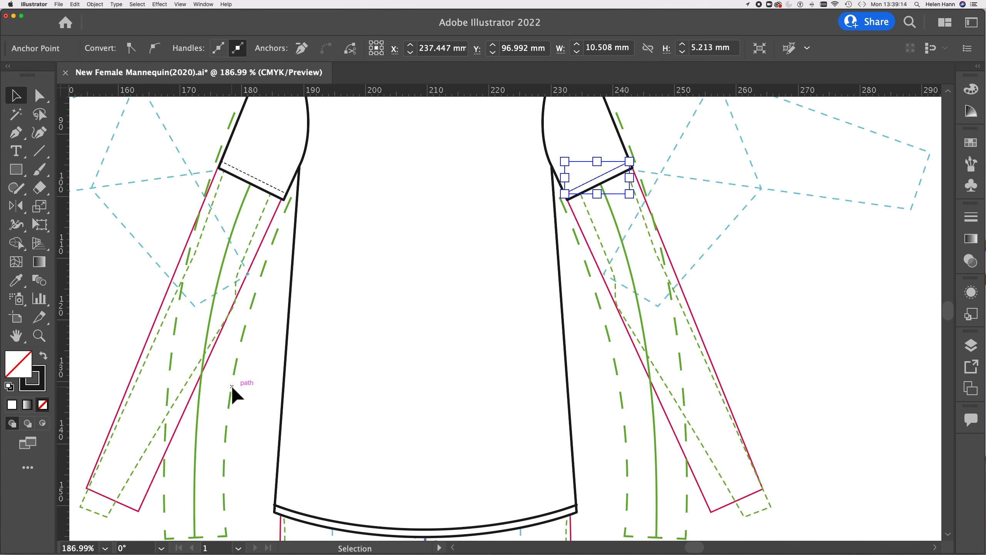
pyautogui.click(361, 493)
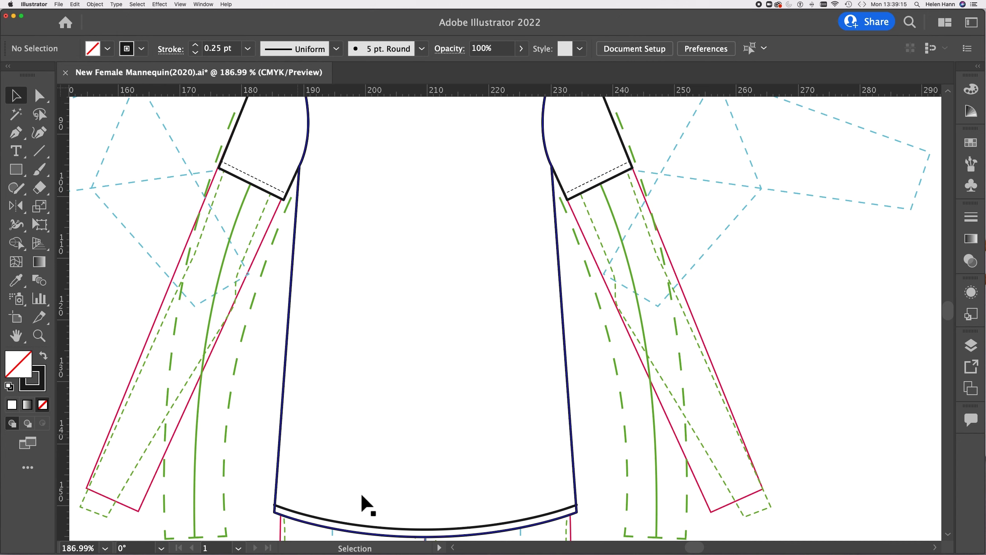
# Apply the right sleeve stitch line's style to the copied hem curve with the Eyedropper
pyautogui.click(405, 529)
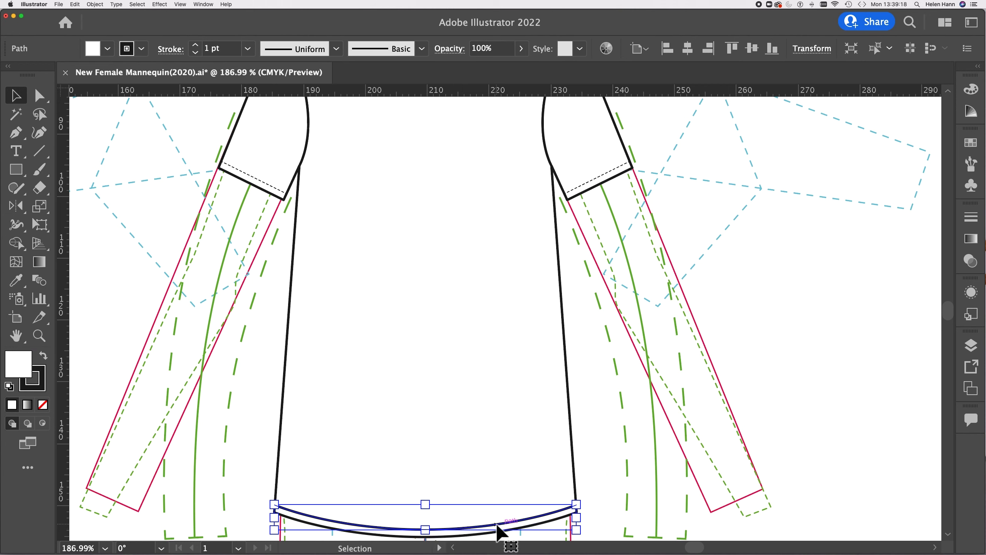
pyautogui.click(14, 284)
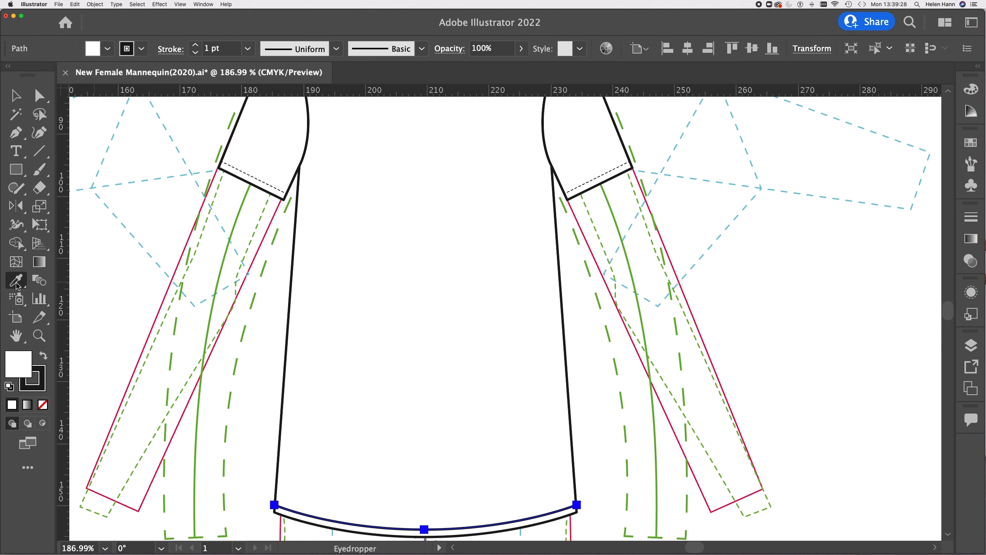
pyautogui.click(588, 187)
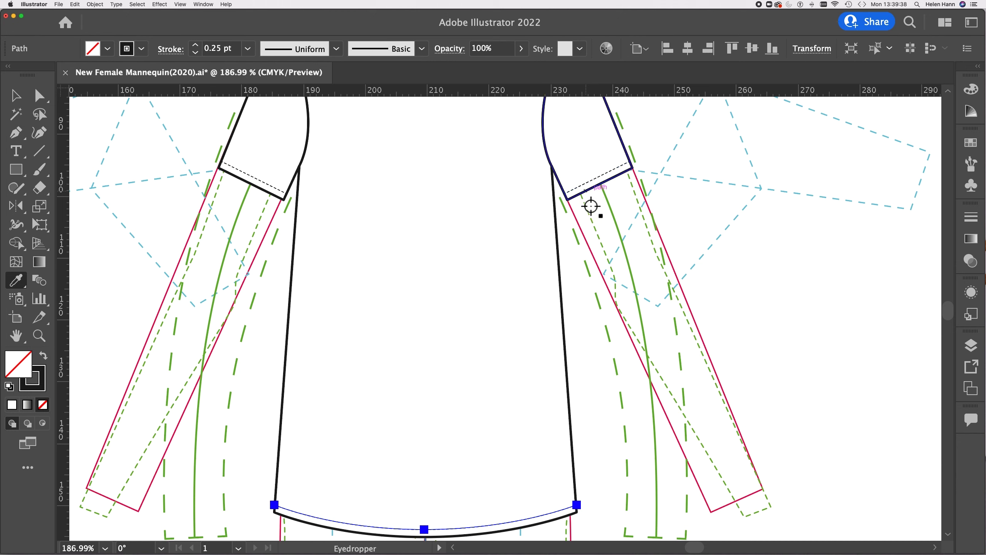
pyautogui.click(13, 94)
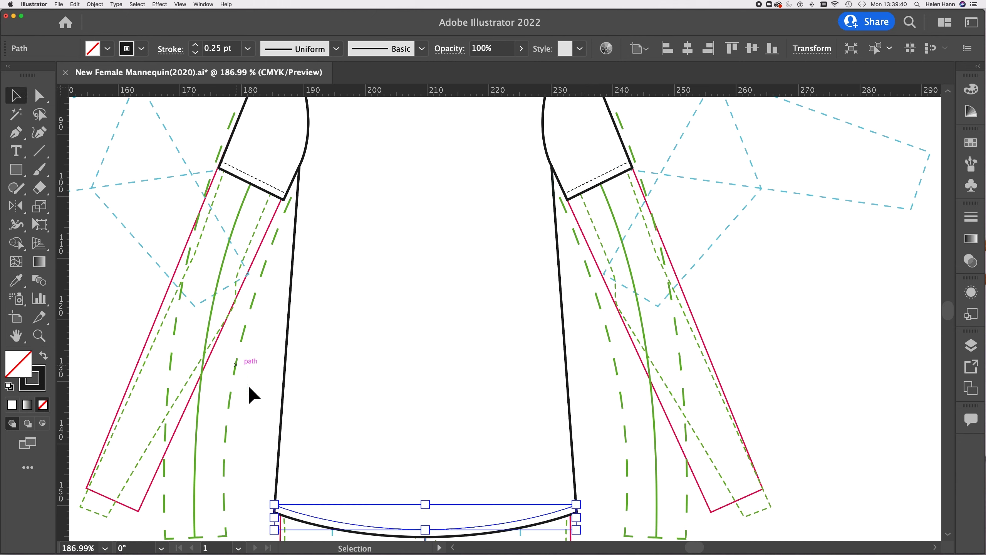
pyautogui.click(251, 430)
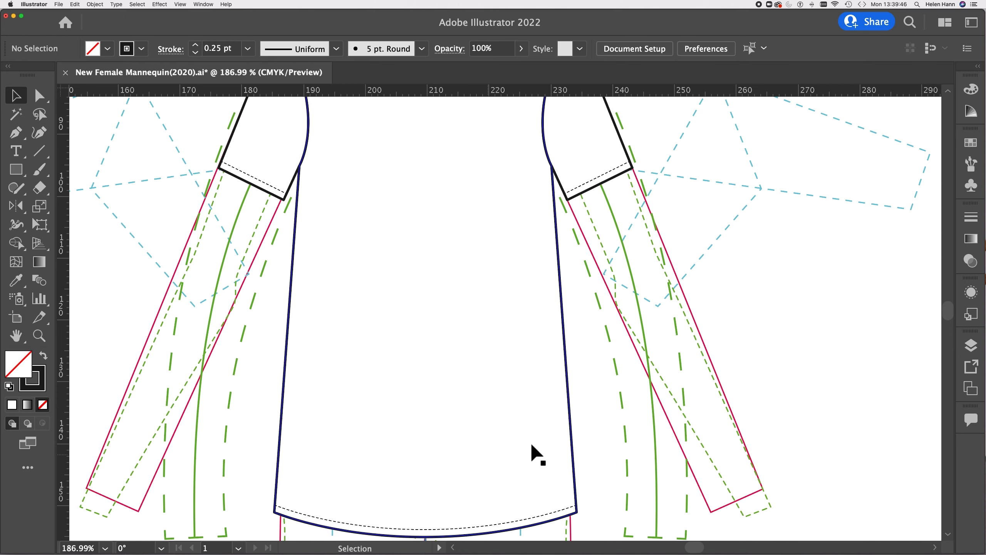
# Scroll up to frame the scoop neckline and shoulders at about 321% zoom
pyautogui.scroll(-5, 585, 517)
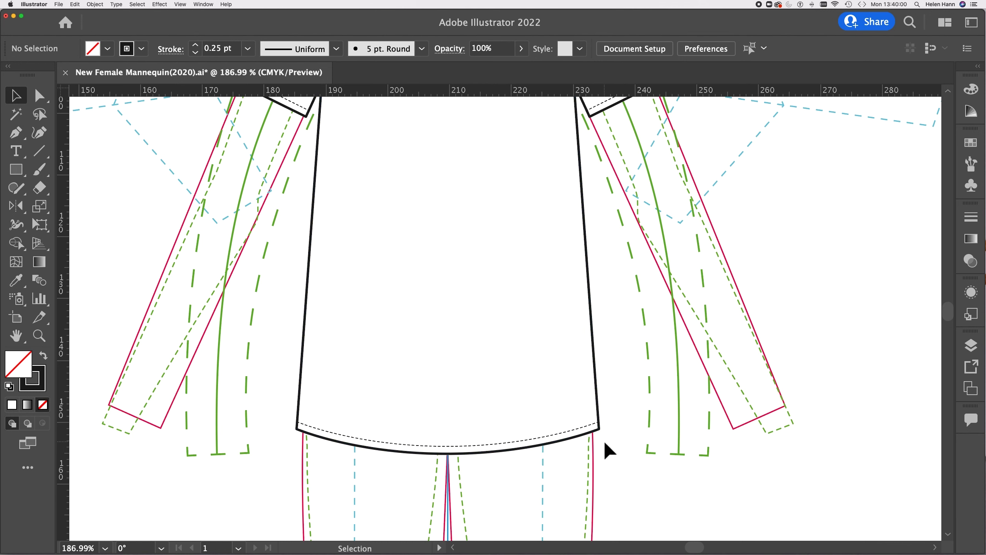
pyautogui.scroll(5, 623, 282)
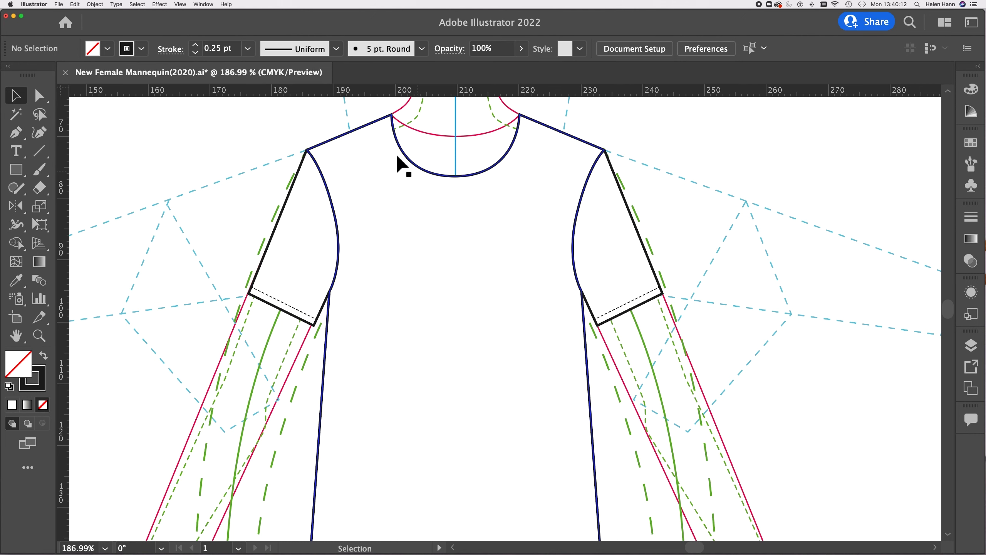
pyautogui.scroll(5, 439, 213)
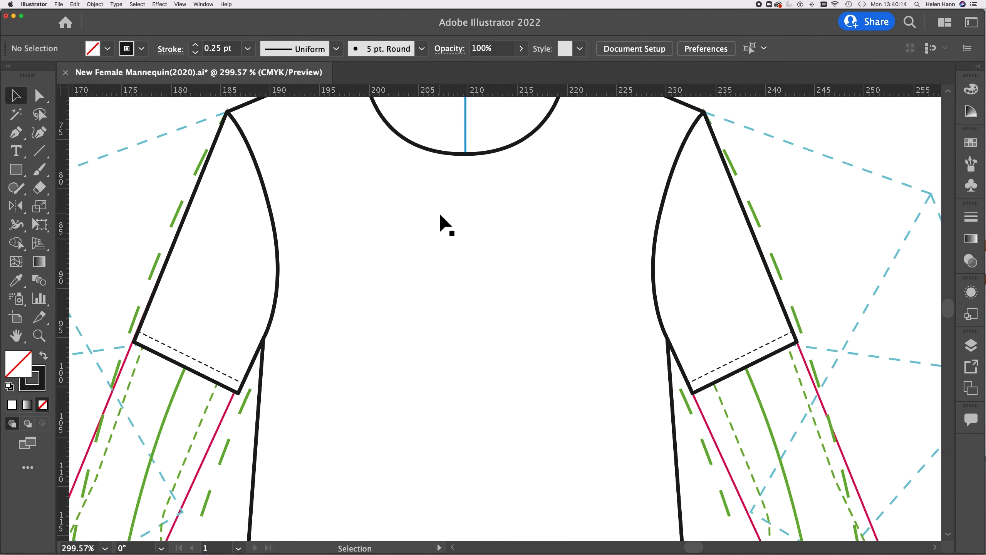
pyautogui.scroll(2, 440, 215)
pyautogui.hscroll(1, 440, 215)
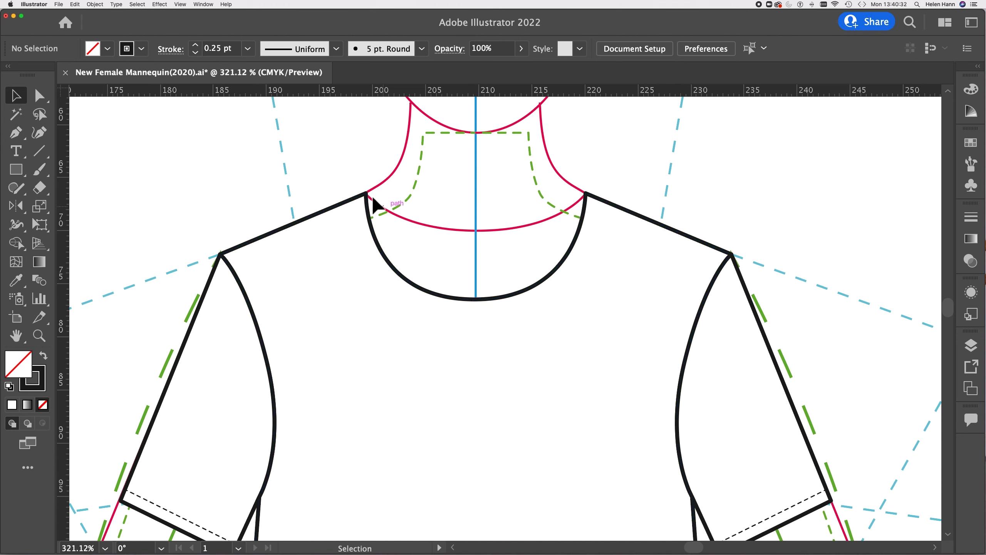
# Copy the neckline curve and paste the copy in front of the original
pyautogui.click(38, 96)
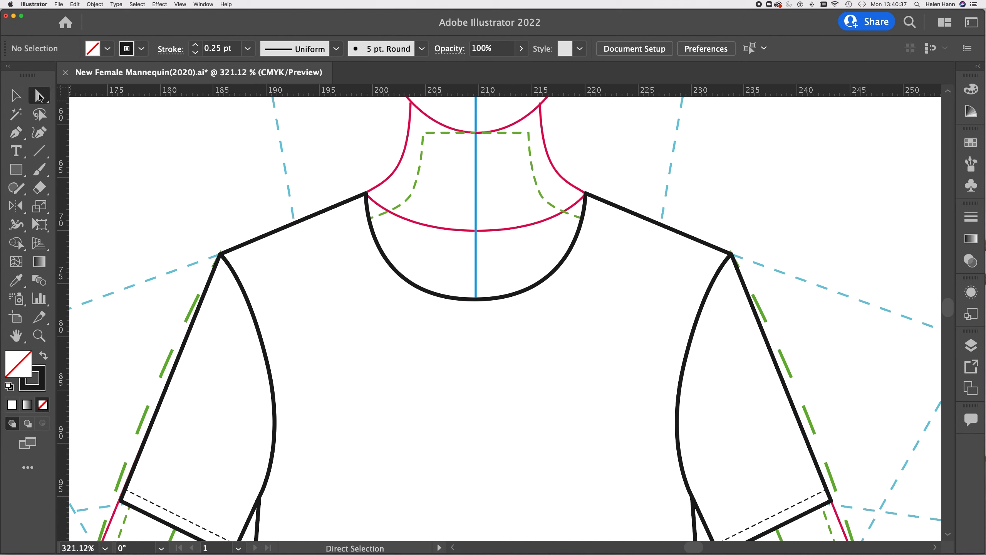
pyautogui.click(475, 300)
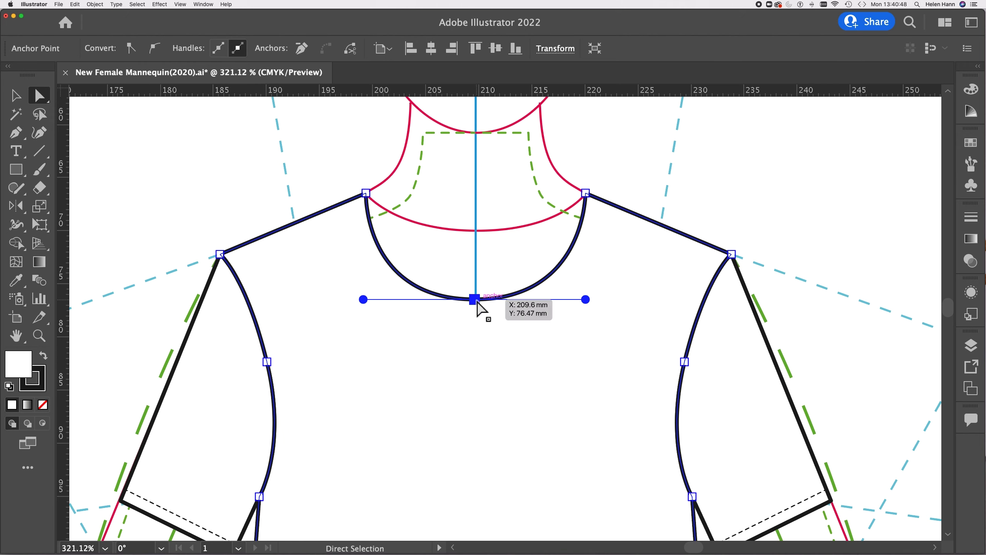
pyautogui.click(74, 4)
pyautogui.click(88, 40)
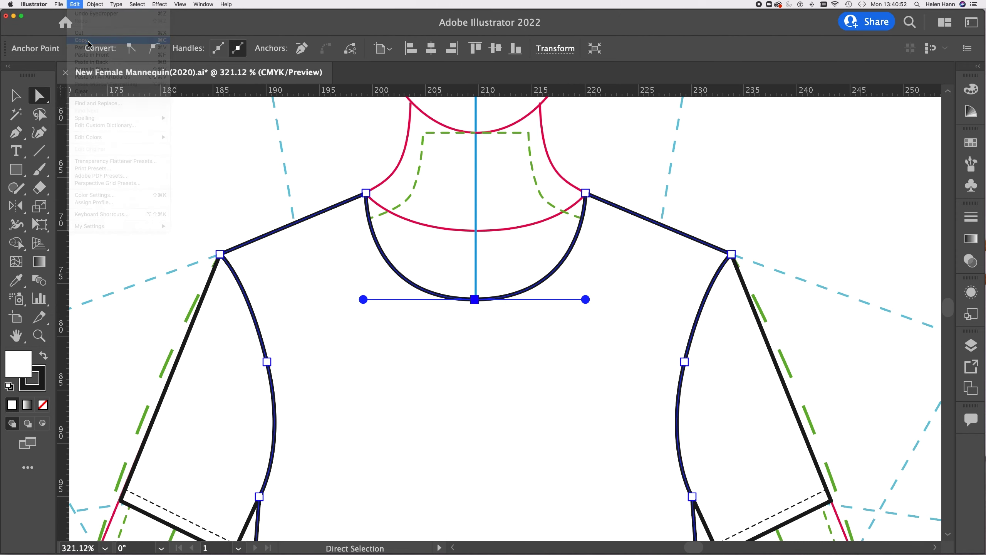
pyautogui.click(77, 4)
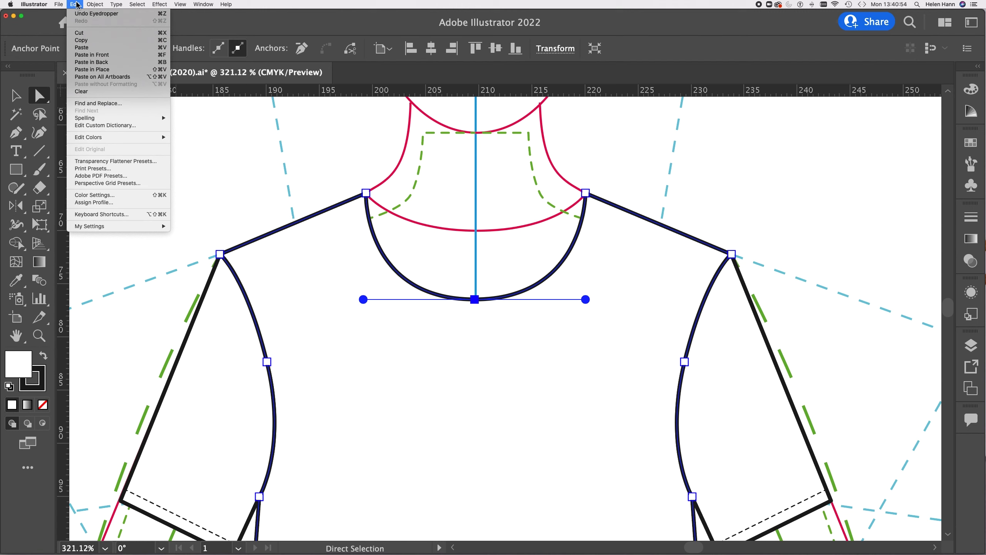
pyautogui.click(92, 54)
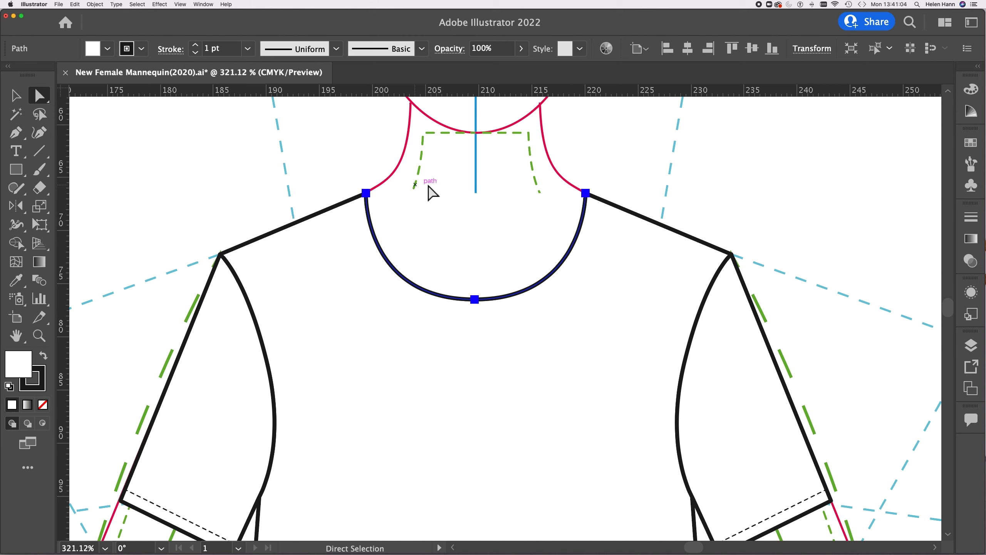
# Try a red fill on the neckline copy, then undo it back to white
pyautogui.doubleClick(25, 364)
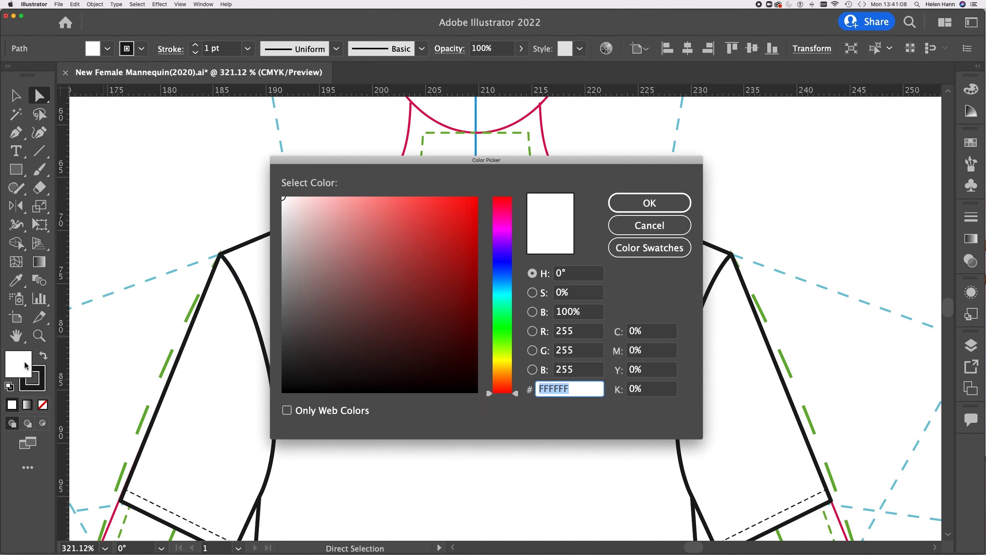
pyautogui.click(395, 259)
pyautogui.click(654, 202)
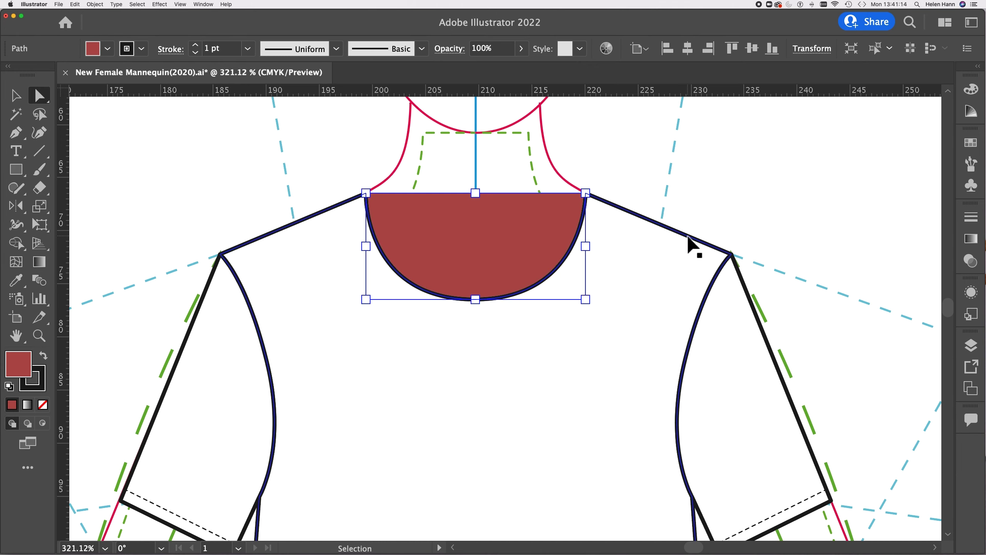
pyautogui.press('super+z')
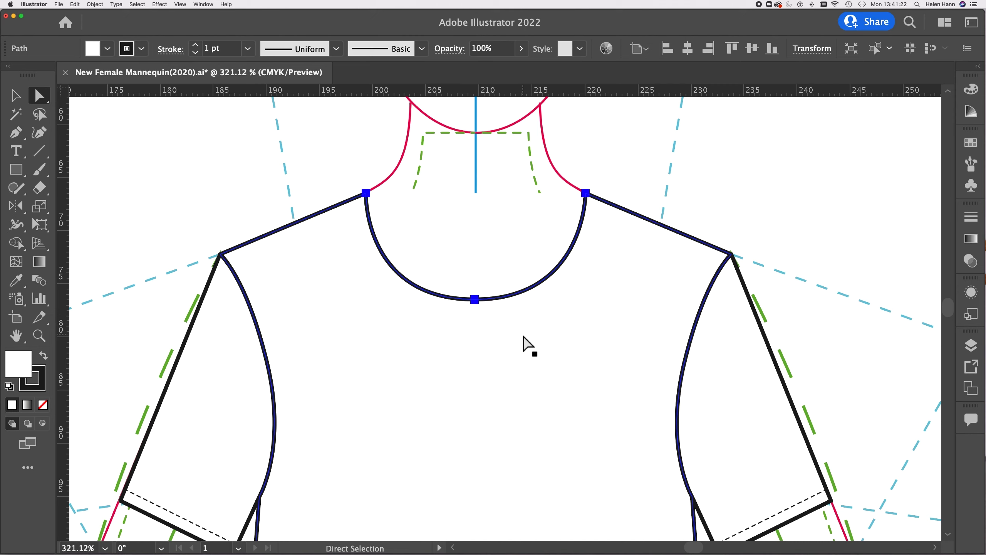
pyautogui.click(75, 4)
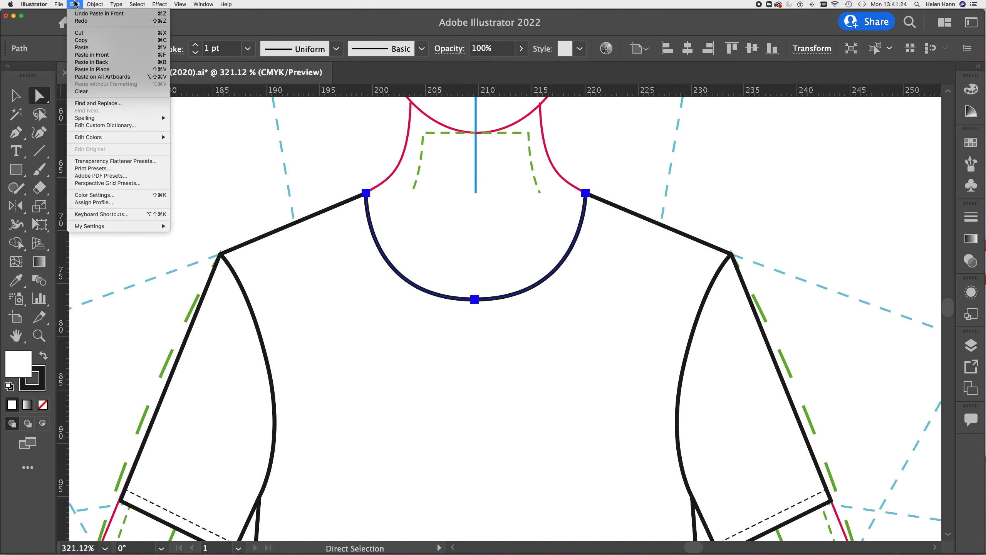
# Paste the neckline copy in front again and lock it with the shoulder and armhole paths
pyautogui.click(95, 58)
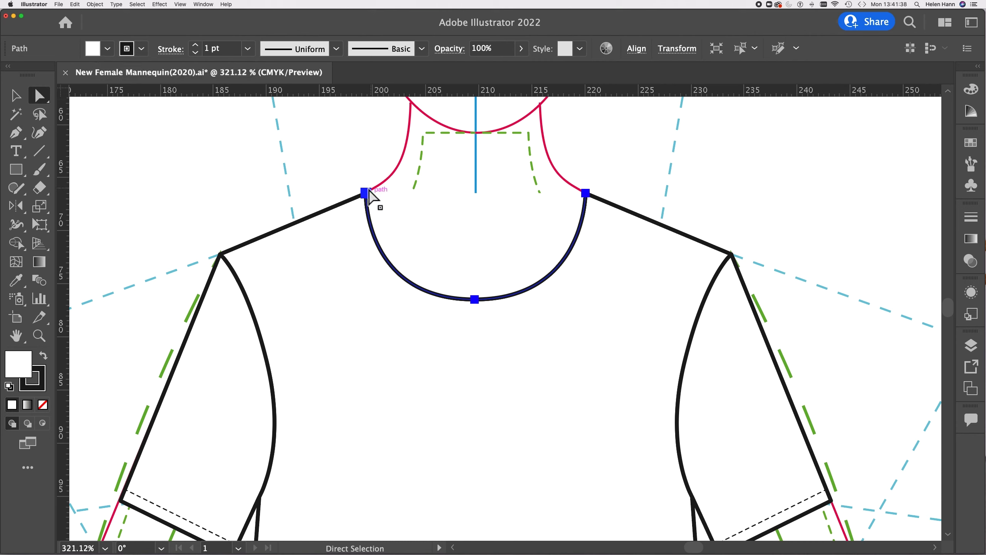
pyautogui.keyDown('shift'); pyautogui.click(593, 196); pyautogui.keyUp('shift')
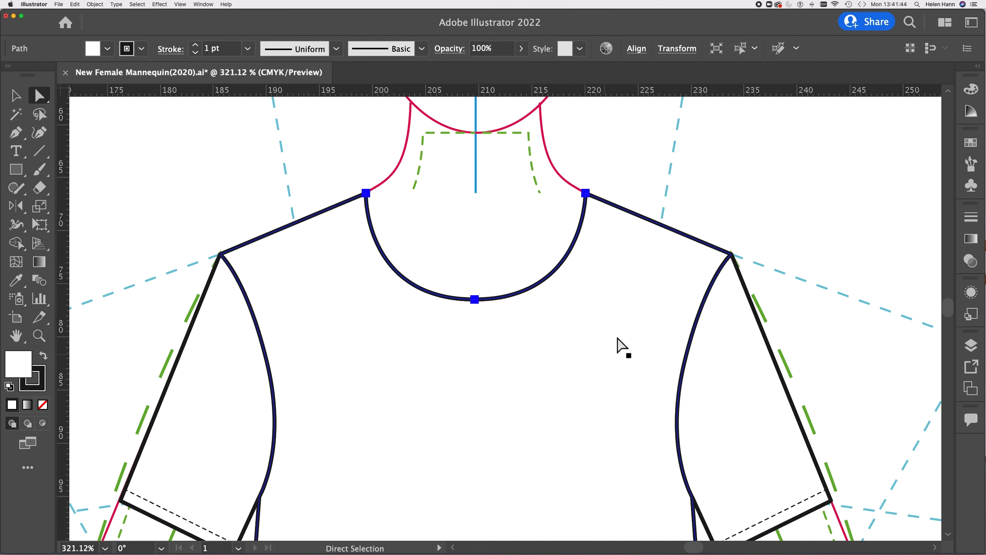
pyautogui.click(435, 397)
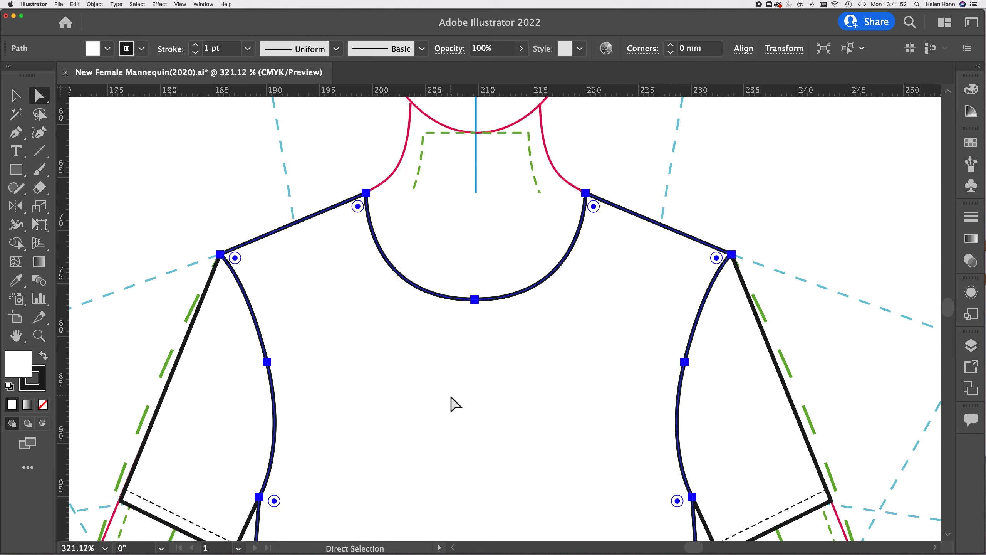
pyautogui.click(95, 4)
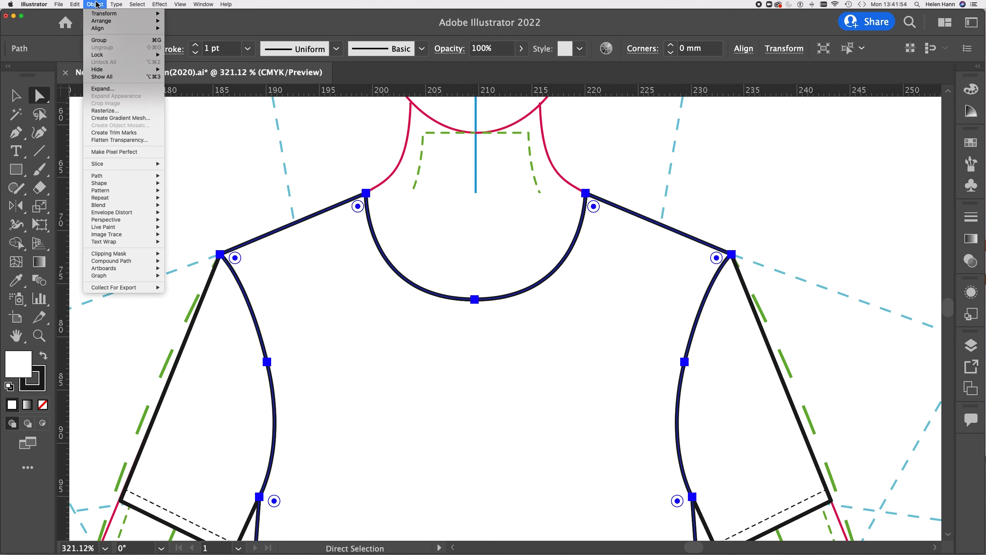
pyautogui.moveTo(106, 55)
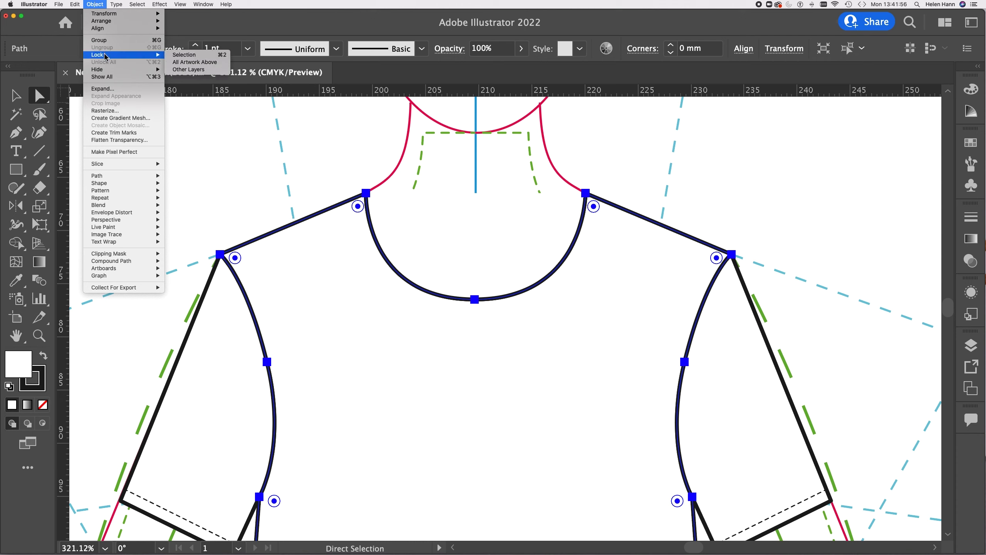
pyautogui.click(223, 58)
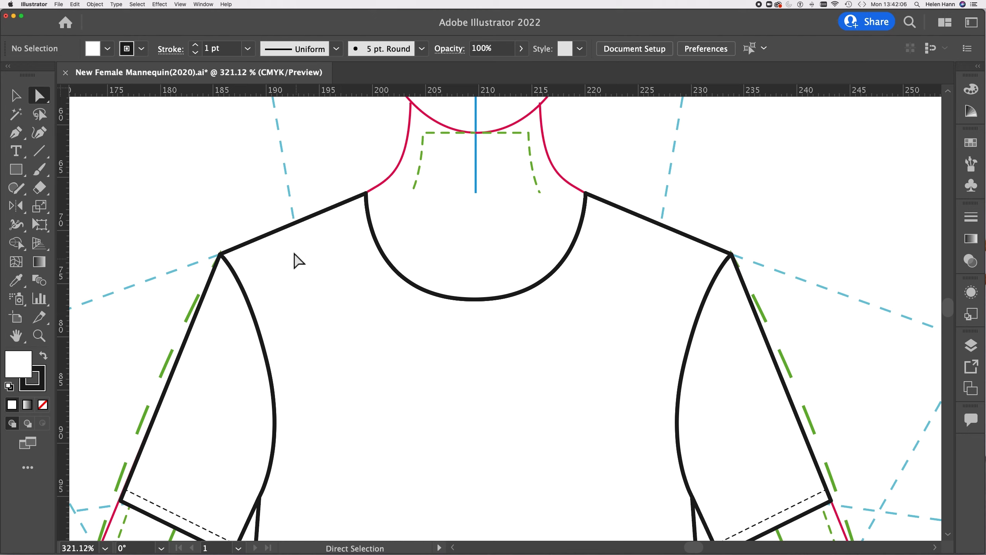
# Confirm the shoulder lines are locked and select the neckline's bottom anchor
pyautogui.click(272, 233)
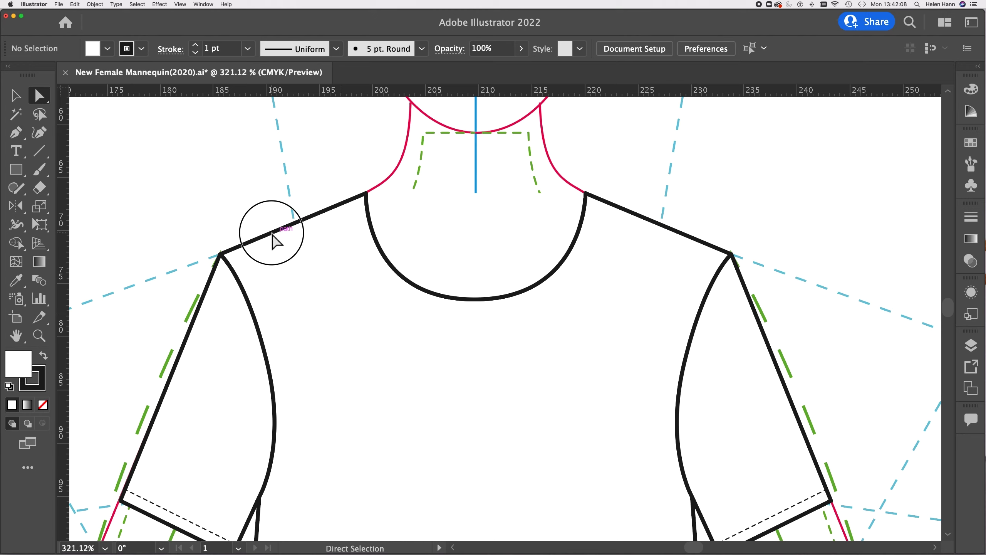
pyautogui.click(679, 232)
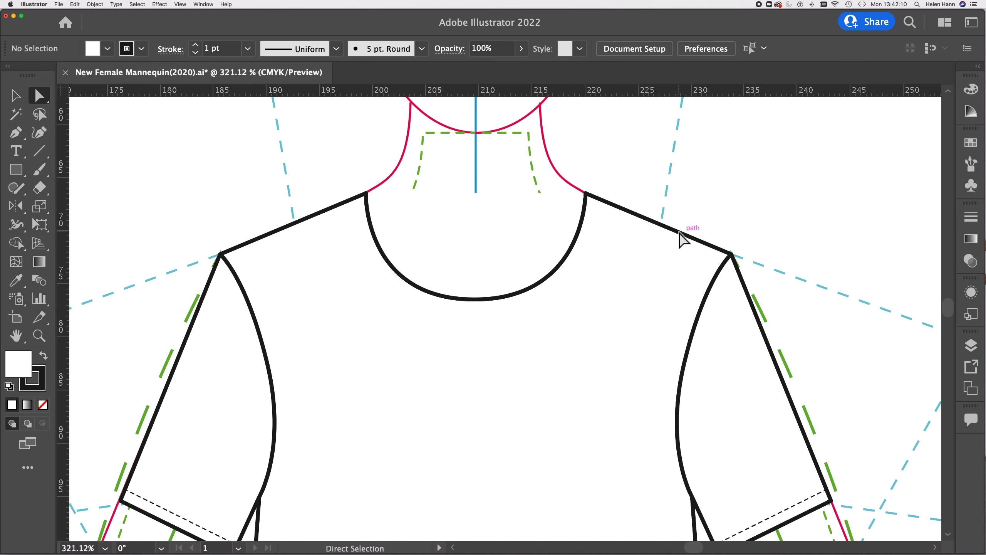
pyautogui.click(477, 300)
pyautogui.click(476, 300)
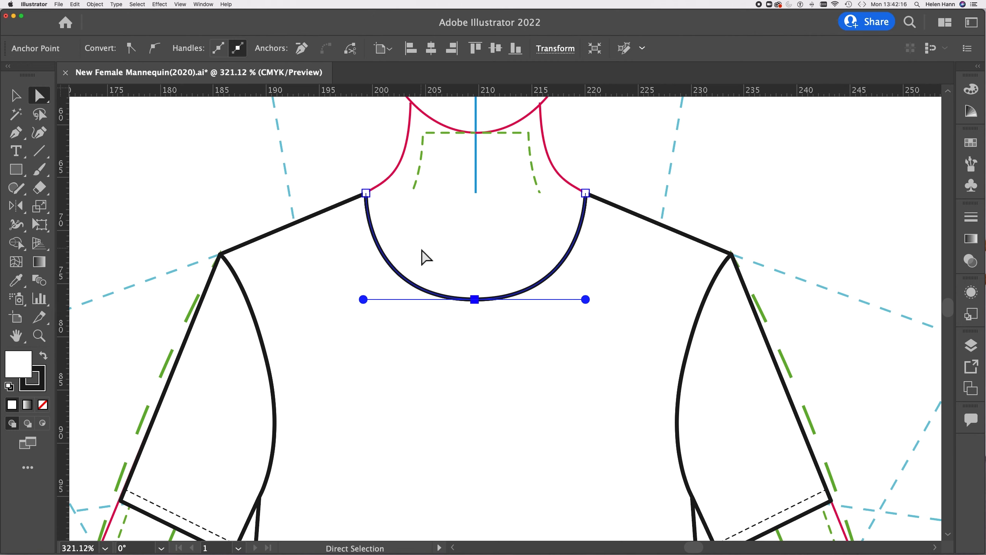
# Zoom in on the left neck corner and marquee-select its anchor
pyautogui.scroll(6, 330, 176)
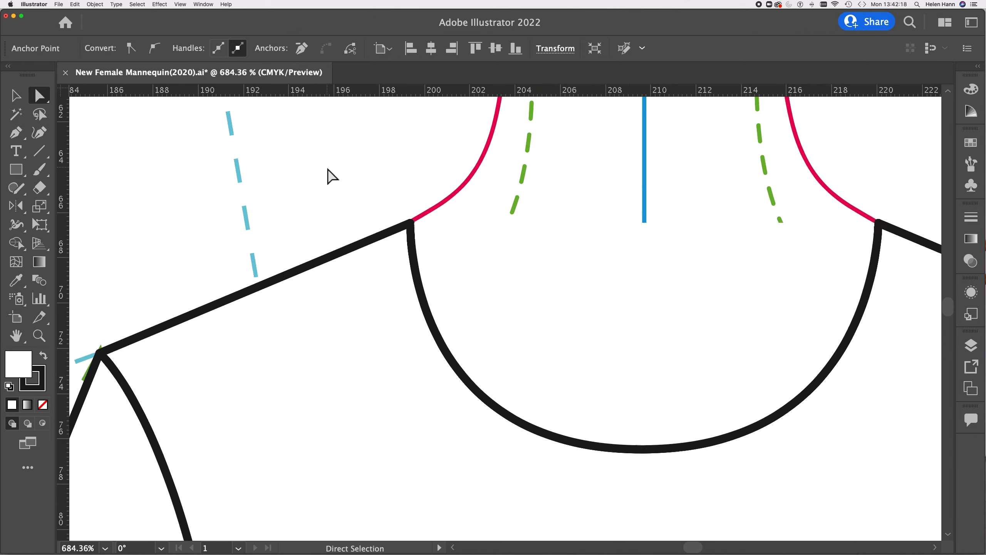
pyautogui.click(447, 246)
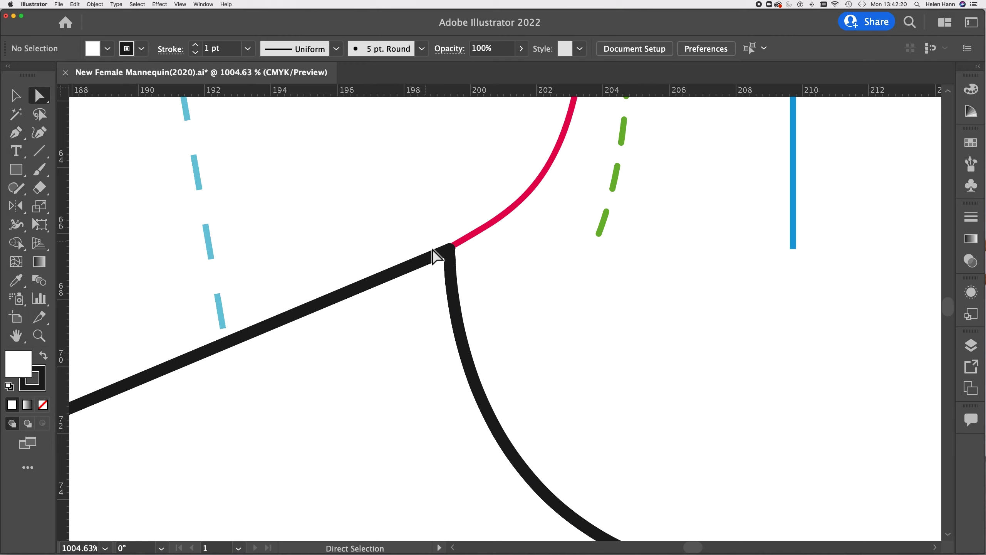
pyautogui.click(413, 215)
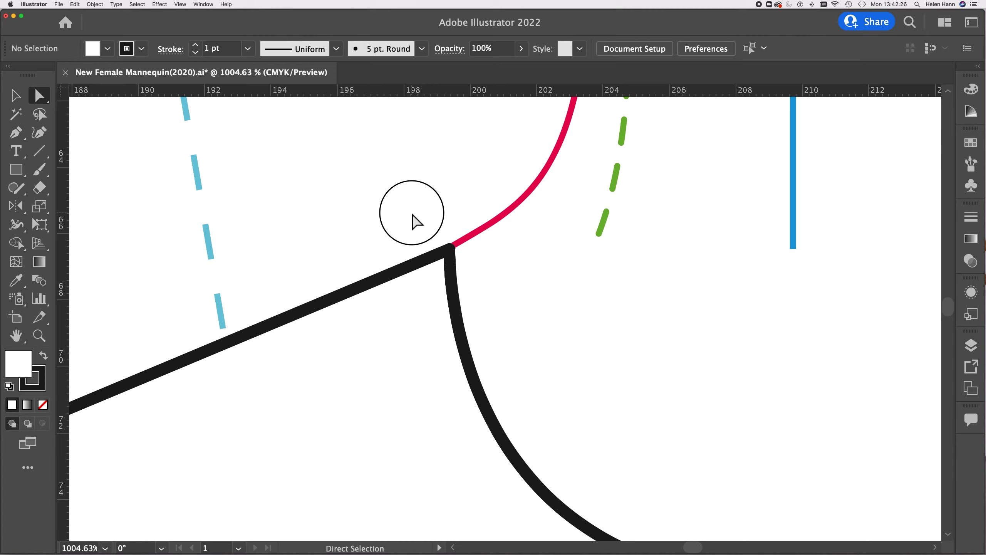
pyautogui.moveTo(413, 214); pyautogui.dragTo(486, 277)
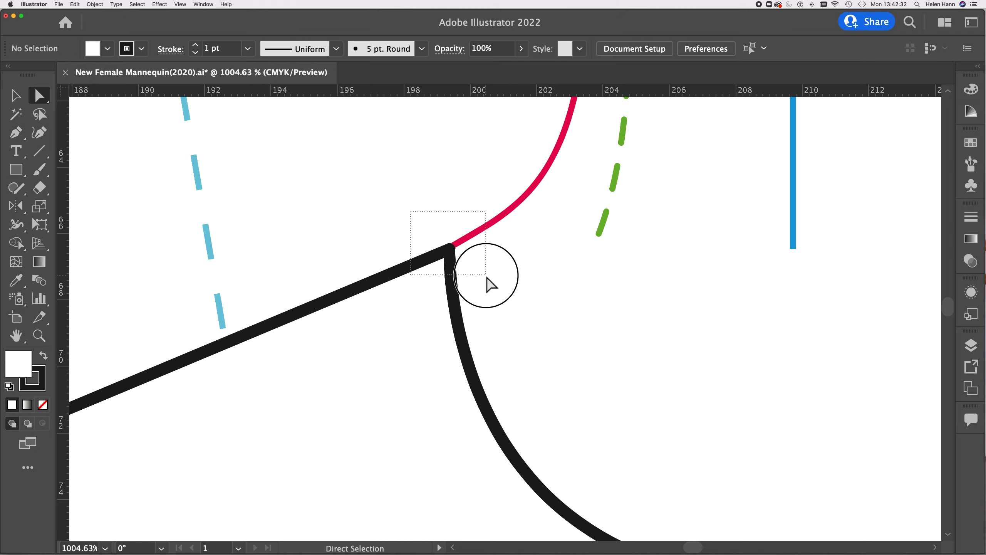
# Join the neckline paths at the left neck corner anchor
pyautogui.moveTo(487, 277); pyautogui.dragTo(487, 277)
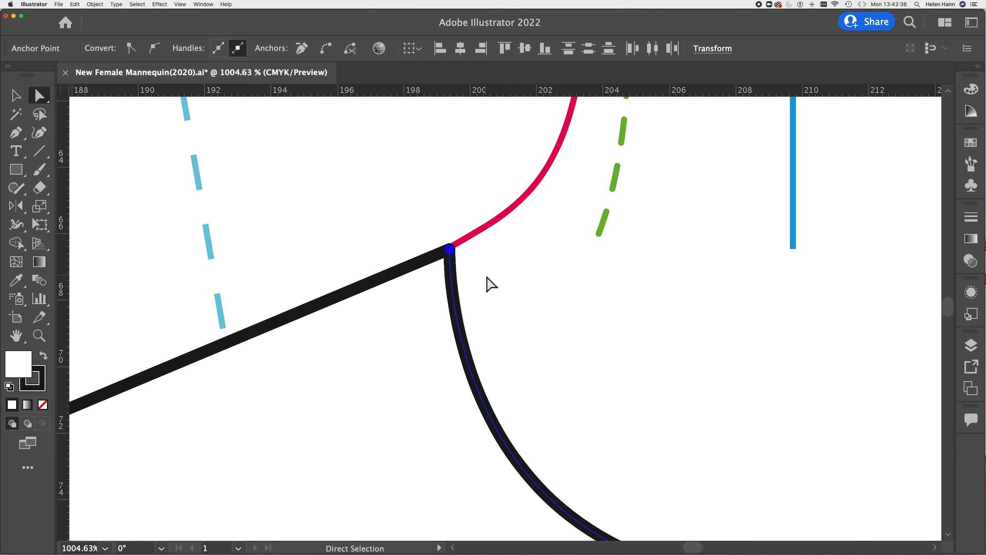
pyautogui.rightClick(486, 277)
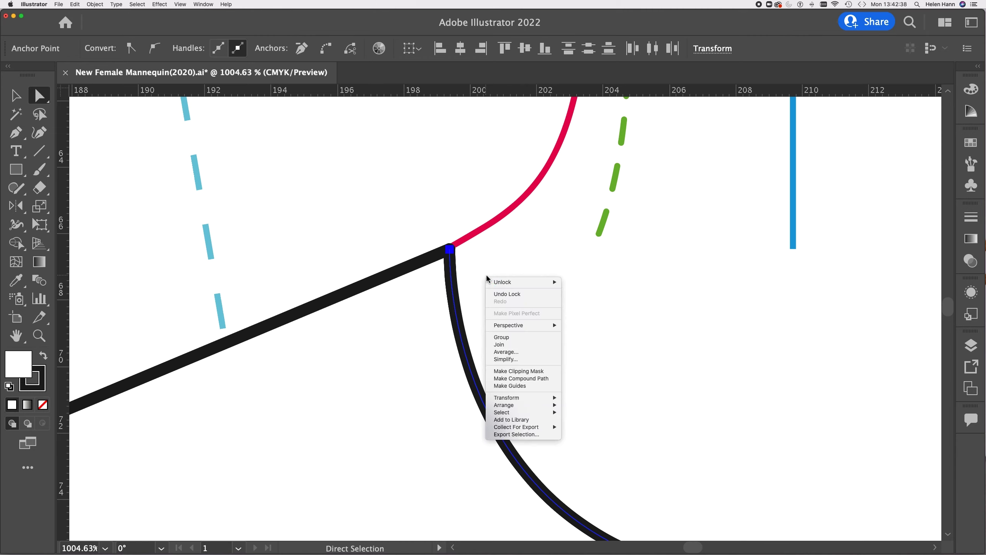
pyautogui.click(506, 344)
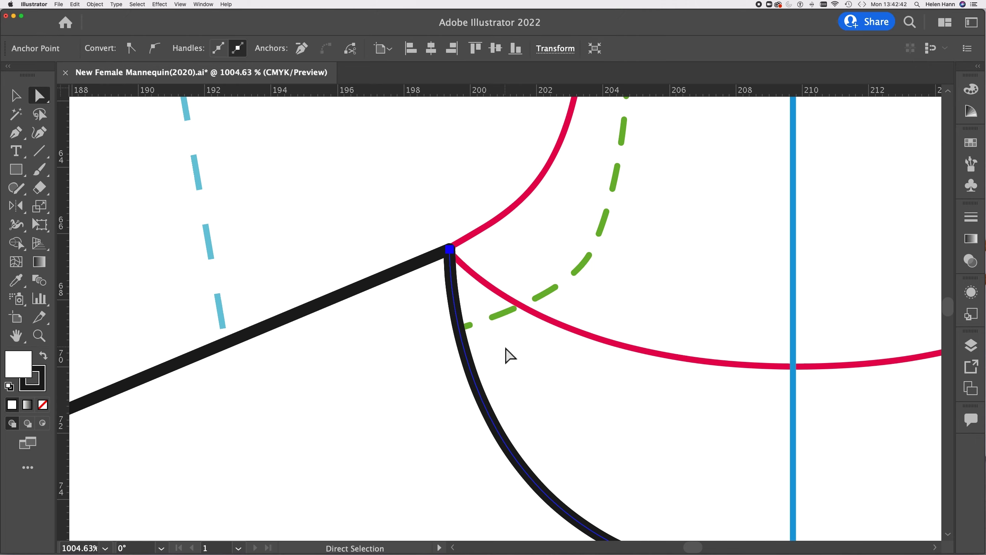
# Join the paths at the right neck corner and deselect the finished neckline
pyautogui.hscroll(10, 508, 356)
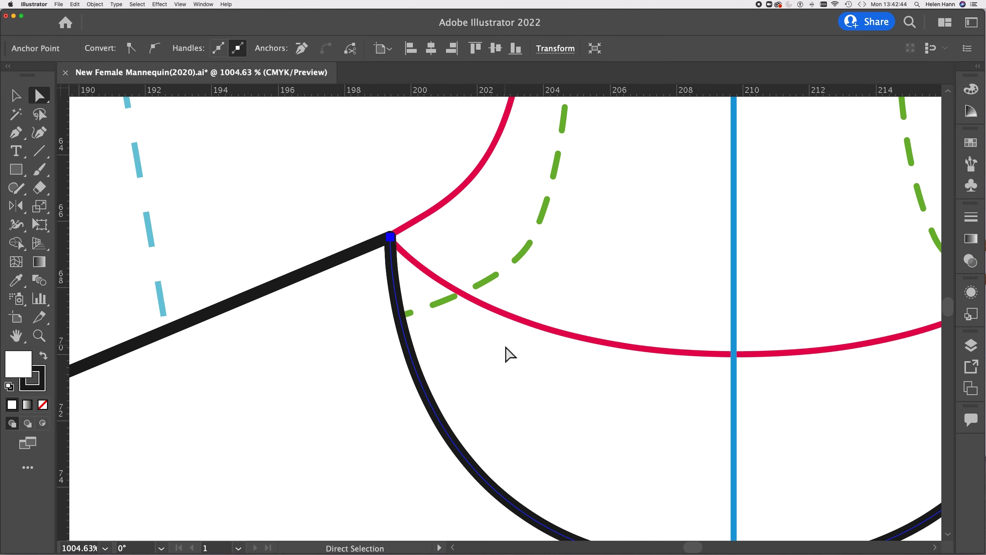
pyautogui.hscroll(3, 506, 347)
pyautogui.scroll(-2, 506, 347)
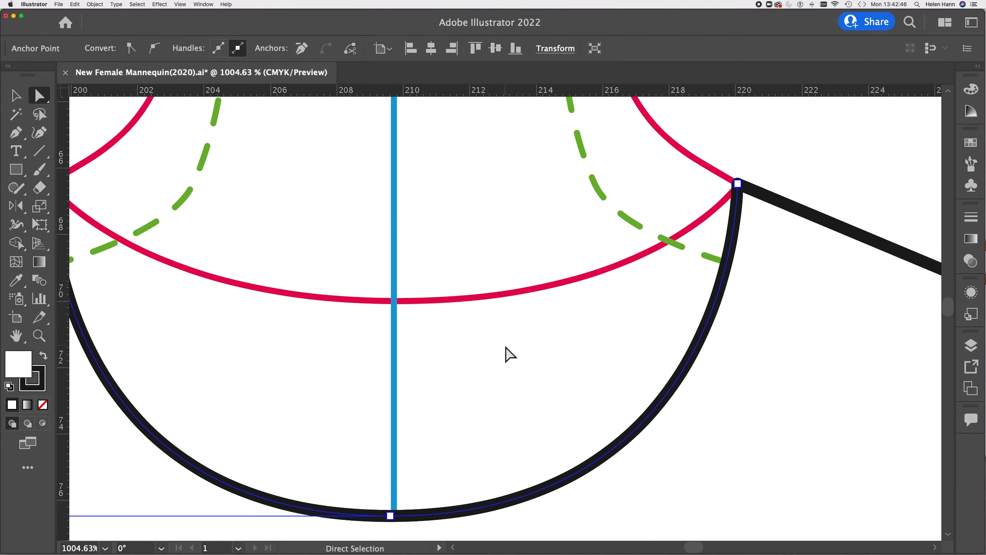
pyautogui.moveTo(760, 159); pyautogui.dragTo(714, 209)
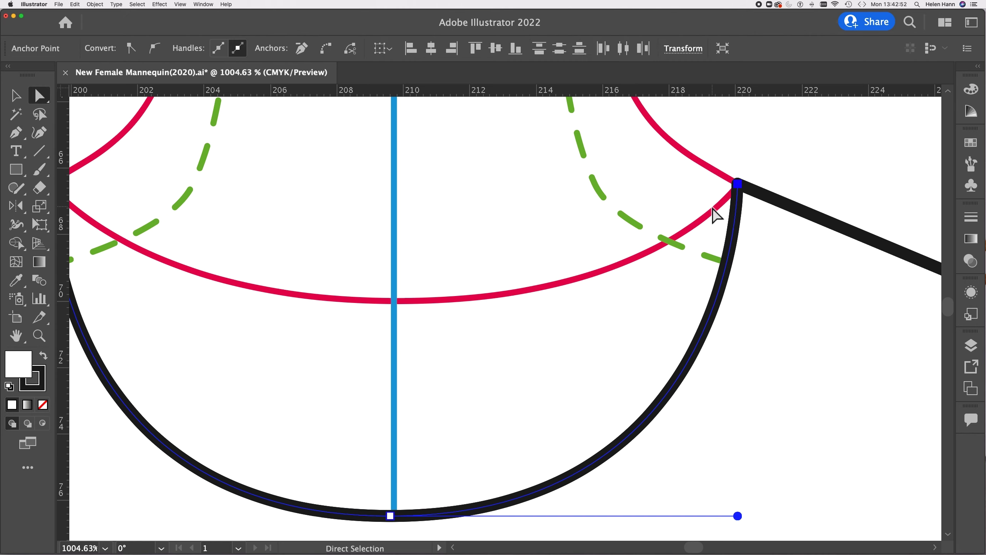
pyautogui.rightClick(773, 138)
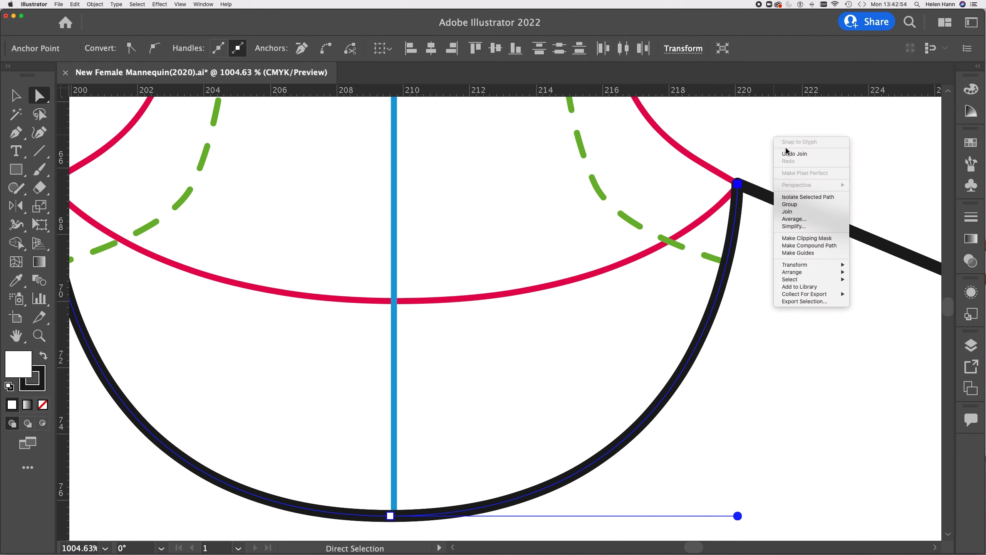
pyautogui.click(798, 213)
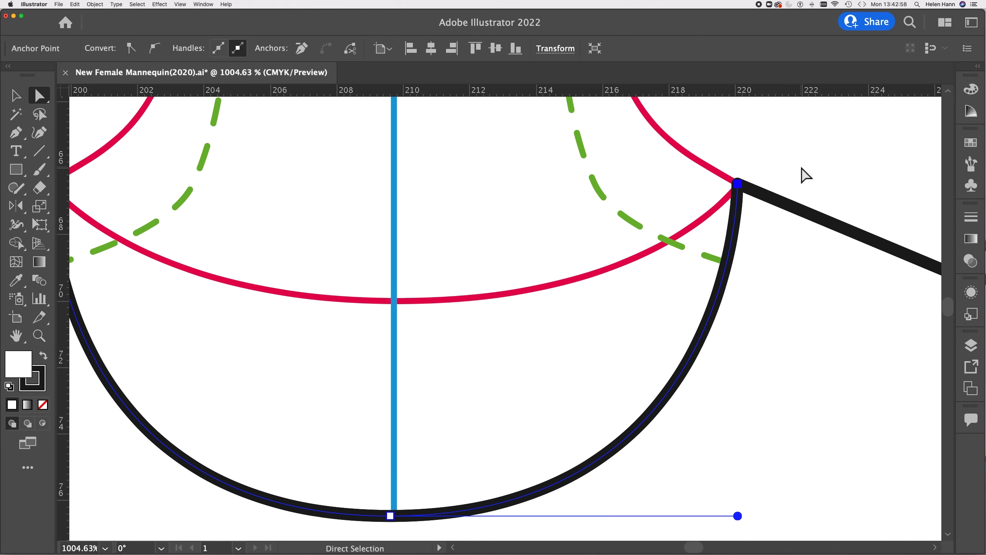
pyautogui.click(822, 280)
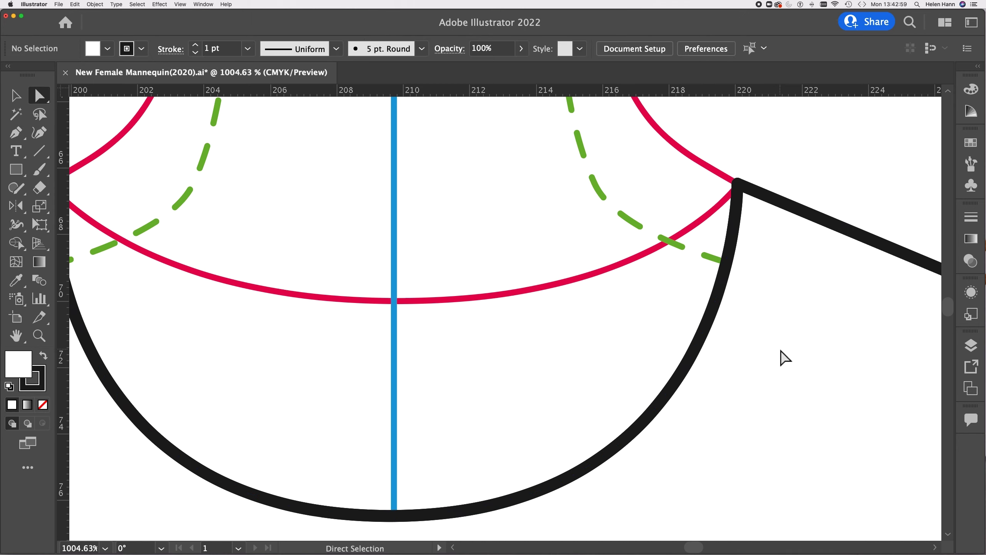
# Option-copy the neckline's bottom point and nudge it up to form a shallower upper curve
pyautogui.click(390, 518)
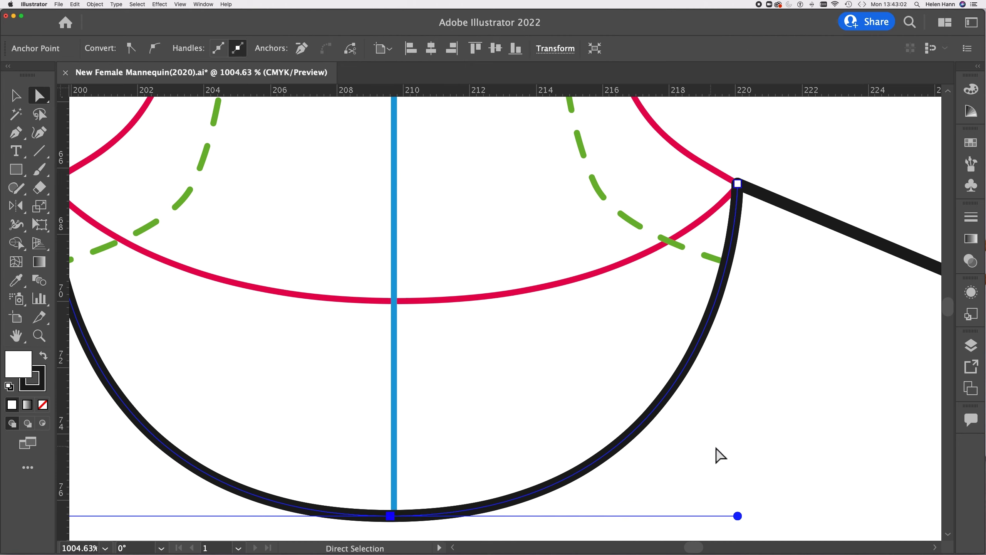
pyautogui.hotkey('alt', 'Up')
pyautogui.press('Up')
pyautogui.press('Up')
pyautogui.press('Up')
pyautogui.press('Up')
pyautogui.press('Up')
pyautogui.press('Up')
pyautogui.press('Up')
pyautogui.press('Up')
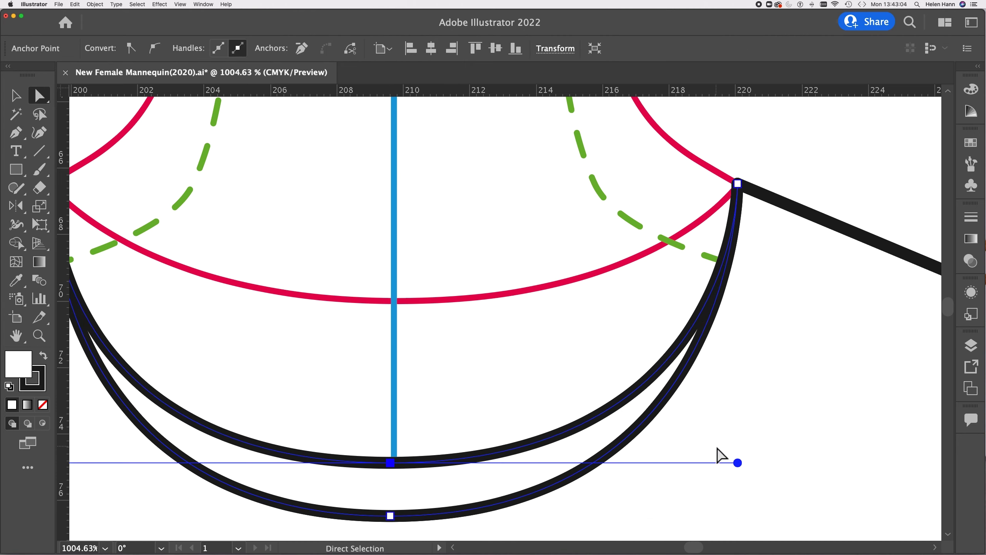
pyautogui.press('Up')
pyautogui.press('Up')
pyautogui.press('Up')
pyautogui.press('Up')
pyautogui.press('Up')
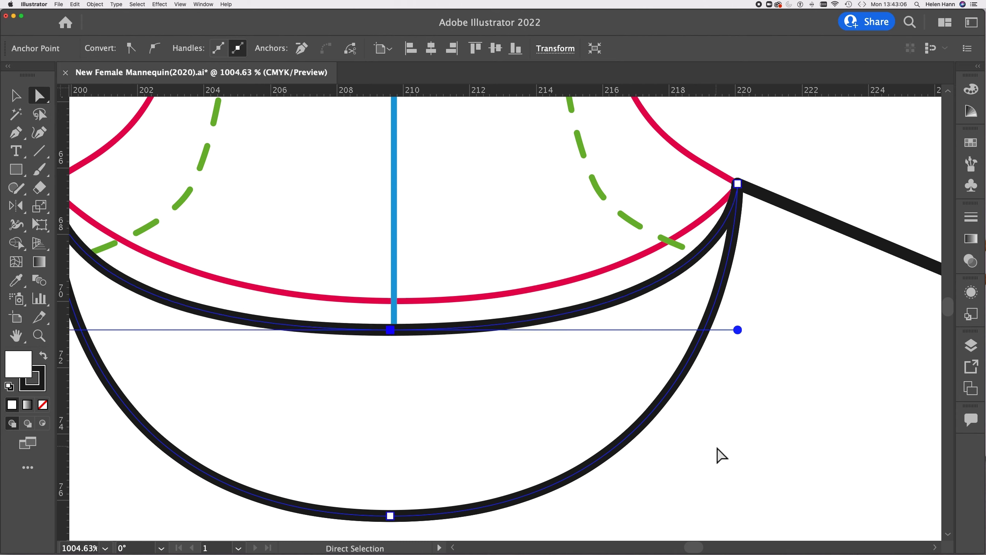
pyautogui.press('Down')
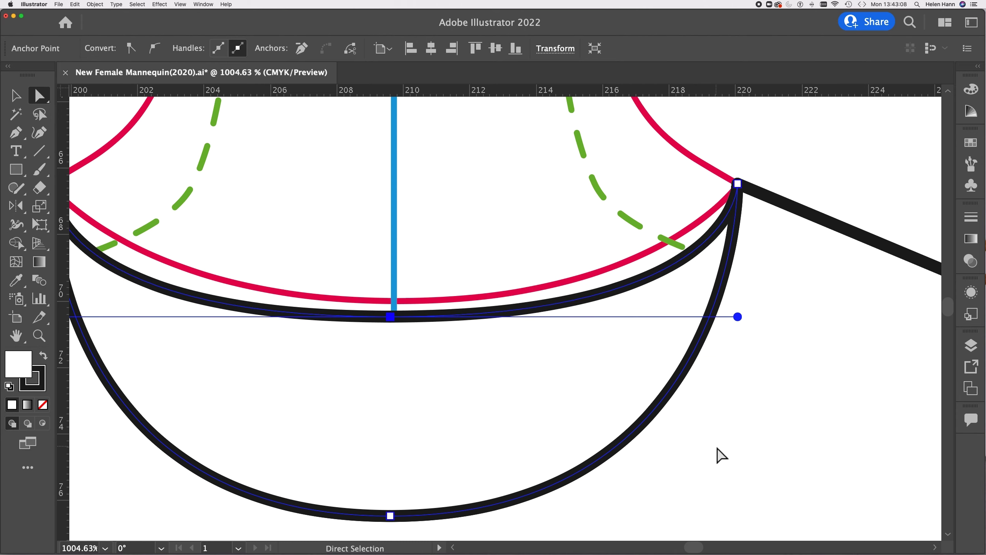
pyautogui.scroll(-5, 720, 455)
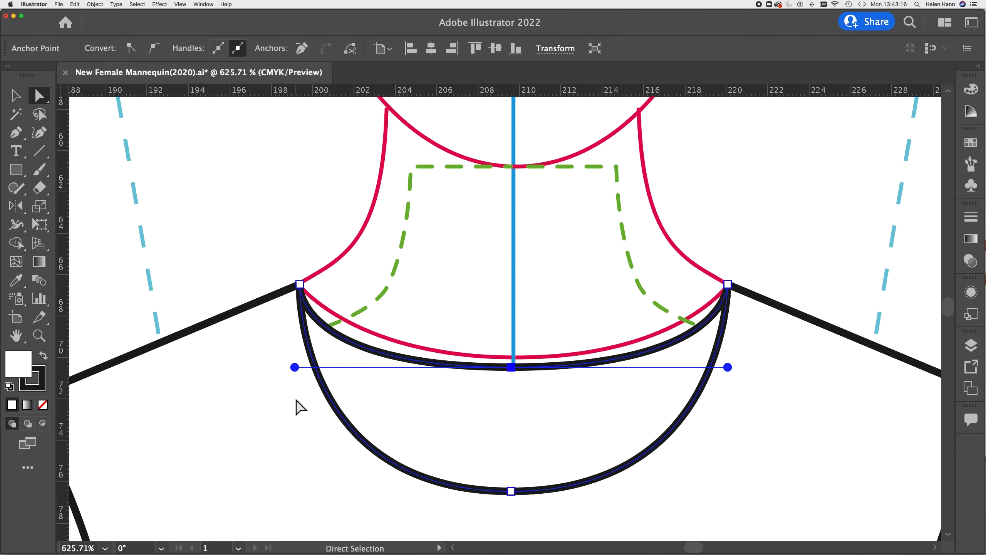
pyautogui.doubleClick(18, 366)
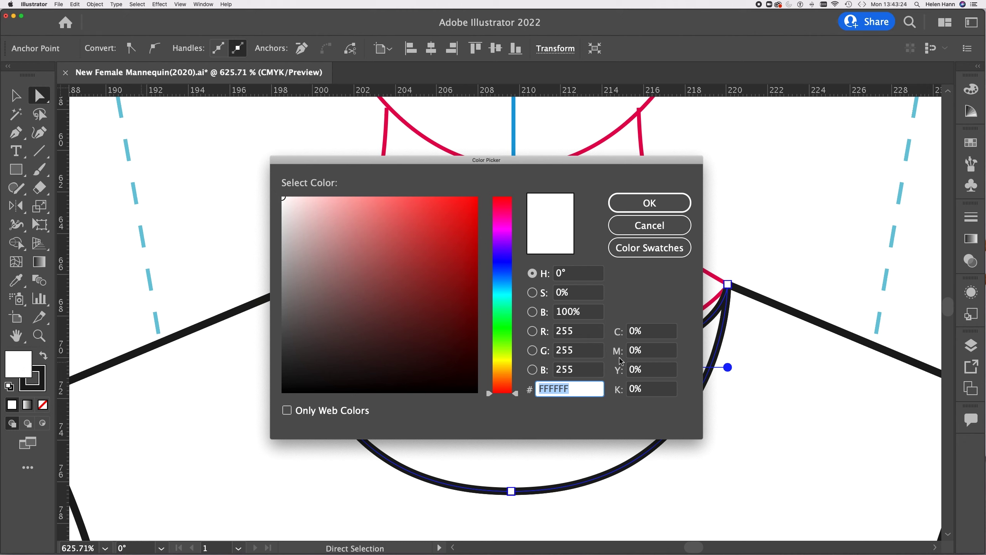
# Set the fill's K value to 30 for a light grey neckband, then deselect
pyautogui.click(651, 392)
pyautogui.moveTo(651, 392); pyautogui.dragTo(627, 394)
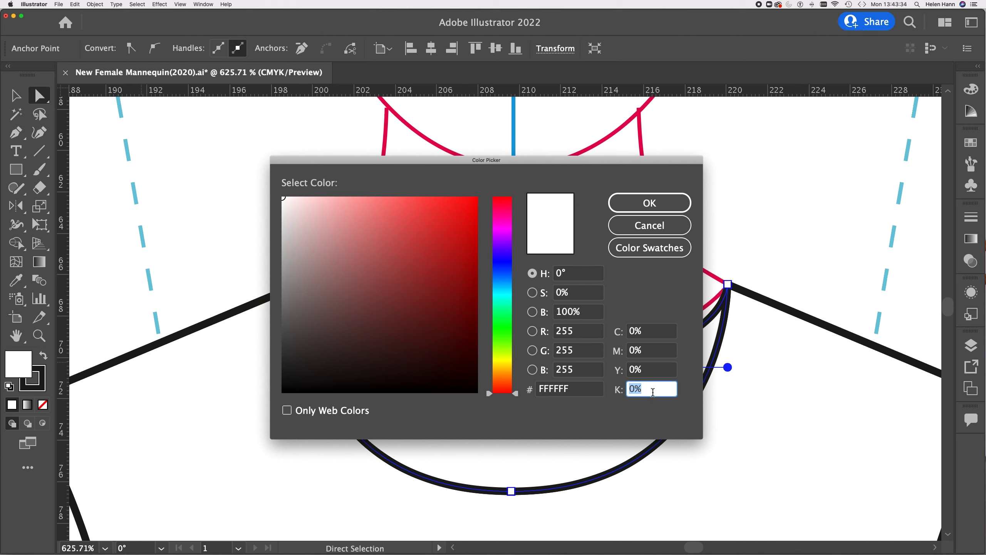
pyautogui.write('3')
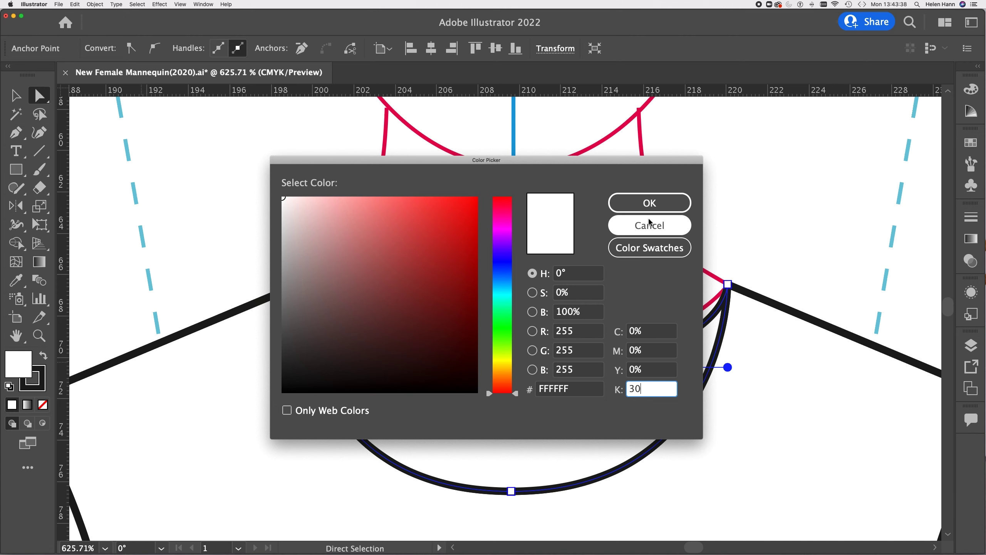
pyautogui.click(651, 203)
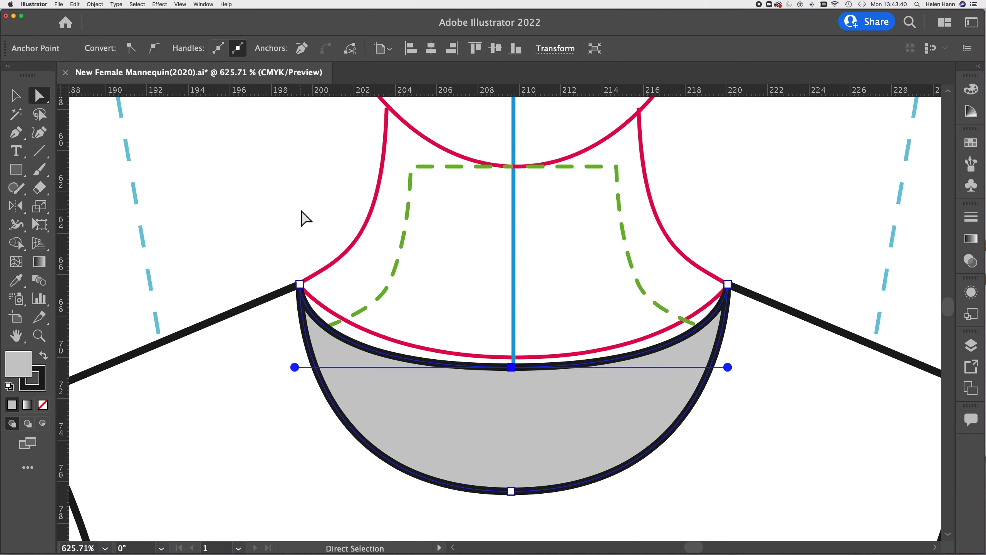
pyautogui.click(232, 210)
pyautogui.scroll(-10, 162, 234)
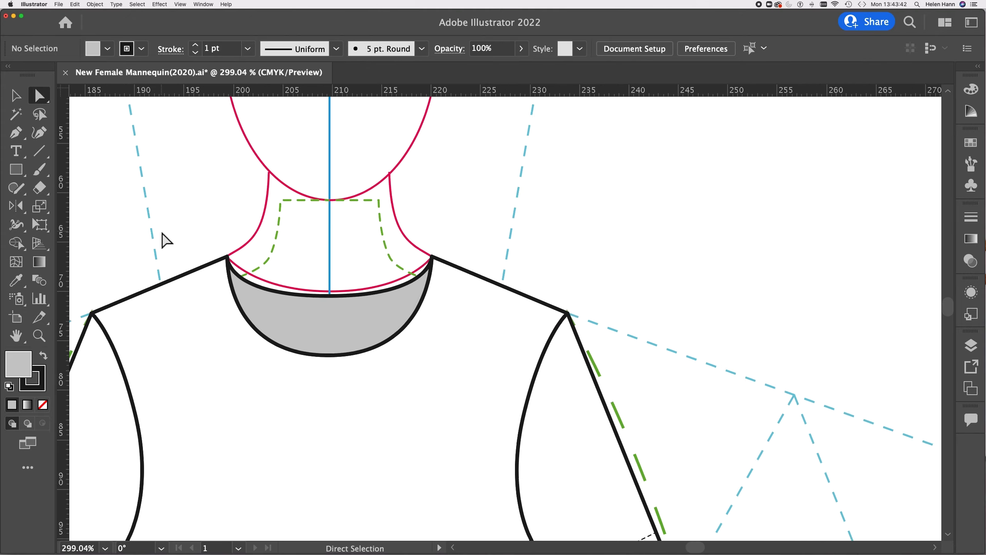
pyautogui.scroll(-4, 163, 234)
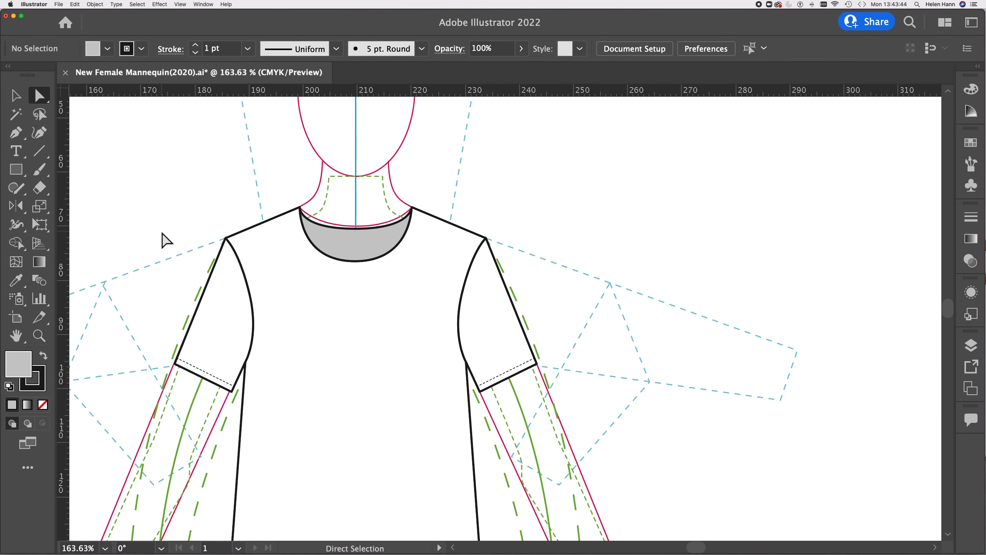
pyautogui.scroll(-2, 162, 234)
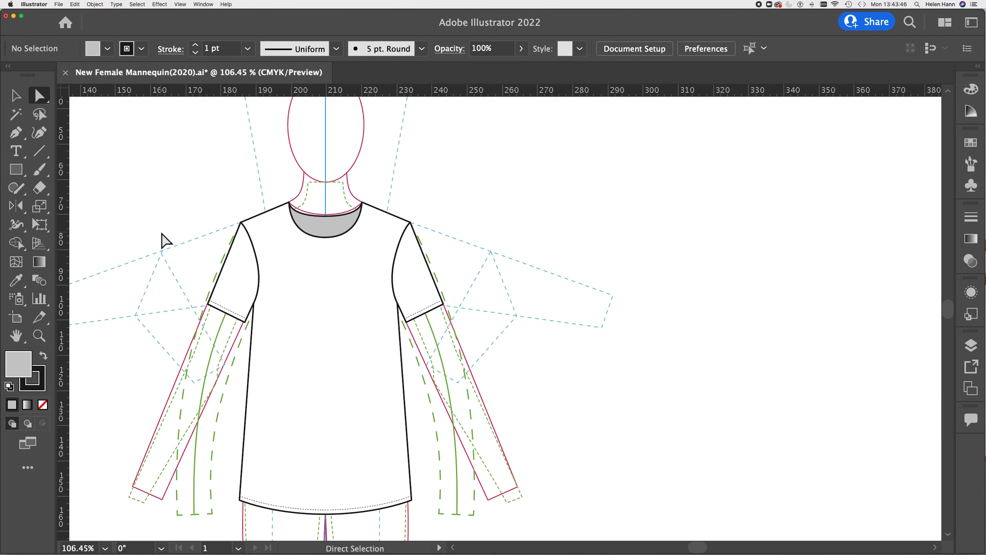
pyautogui.hscroll(-5, 162, 234)
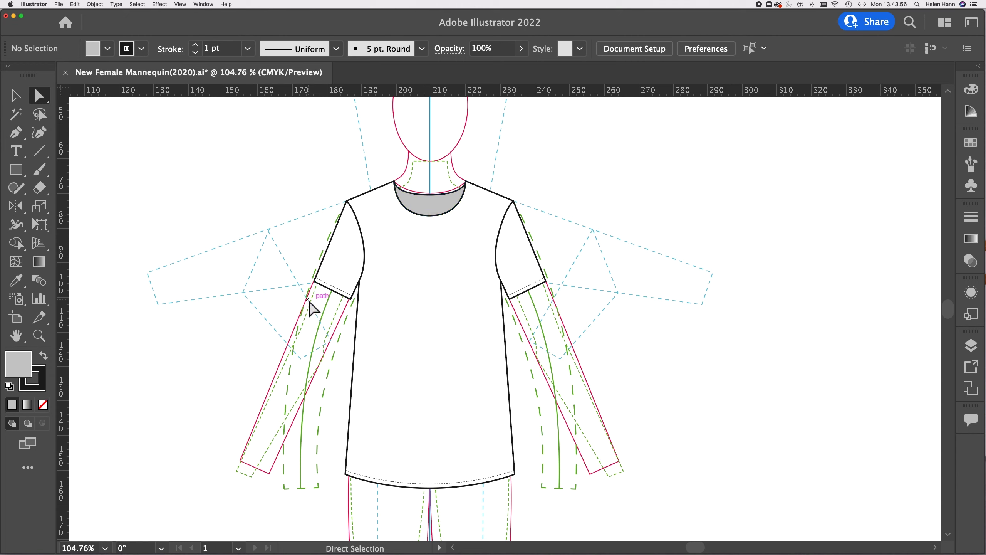
pyautogui.scroll(6, 423, 241)
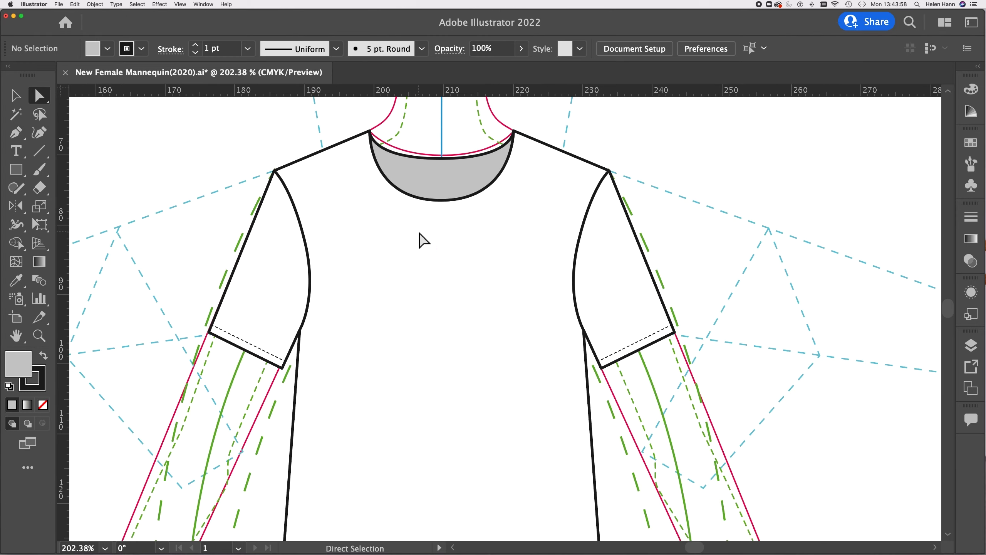
pyautogui.scroll(2, 423, 240)
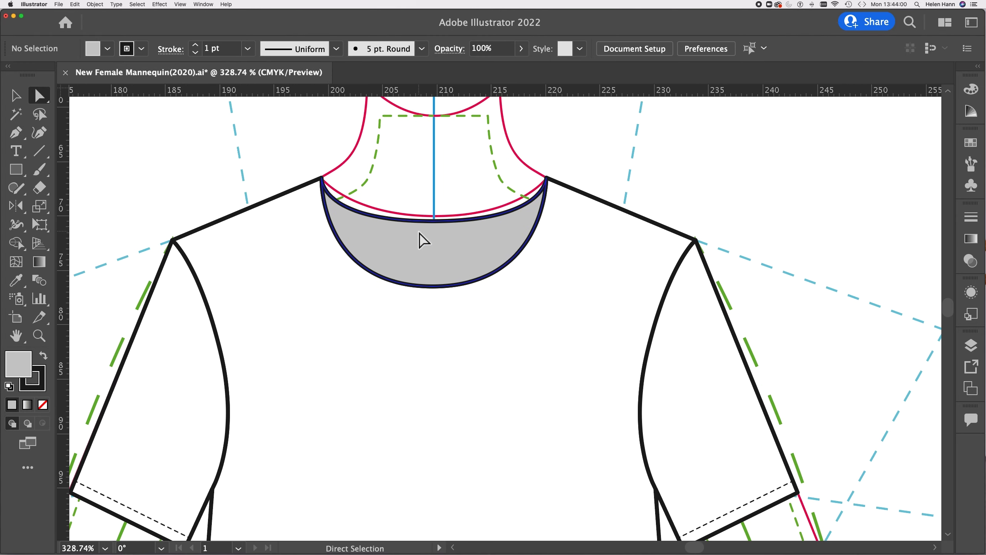
# Unlock all the locked shoulder and armhole paths and deselect them
pyautogui.click(434, 288)
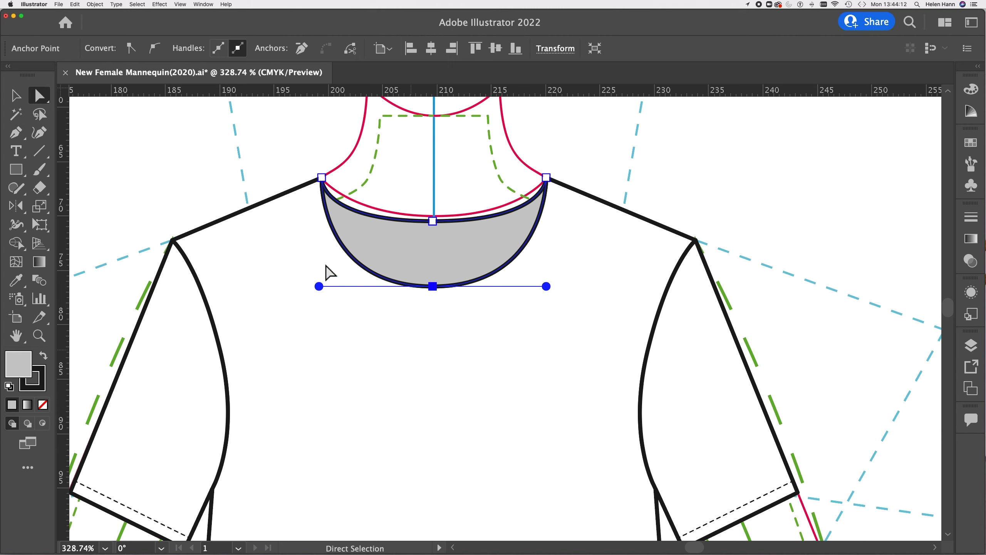
pyautogui.click(95, 4)
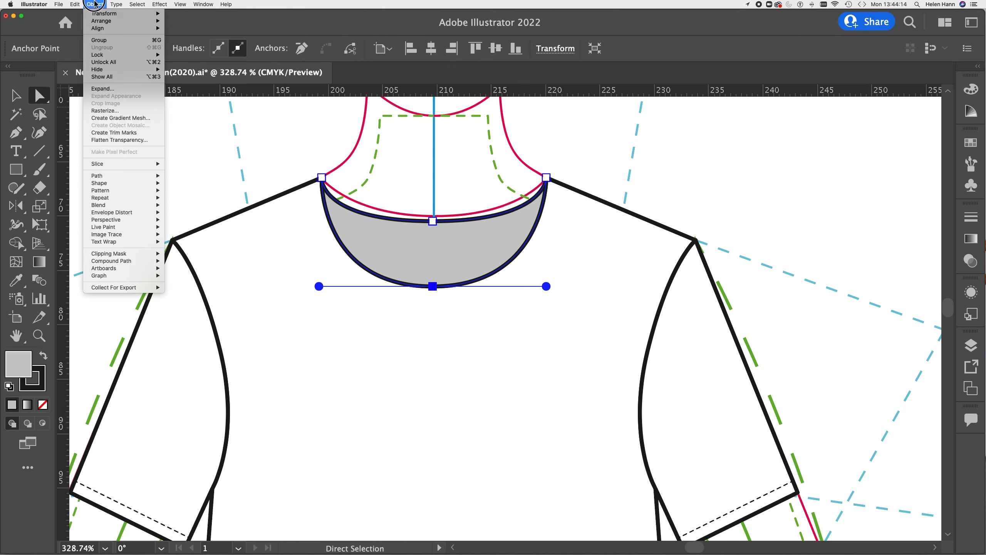
pyautogui.click(104, 62)
pyautogui.click(171, 147)
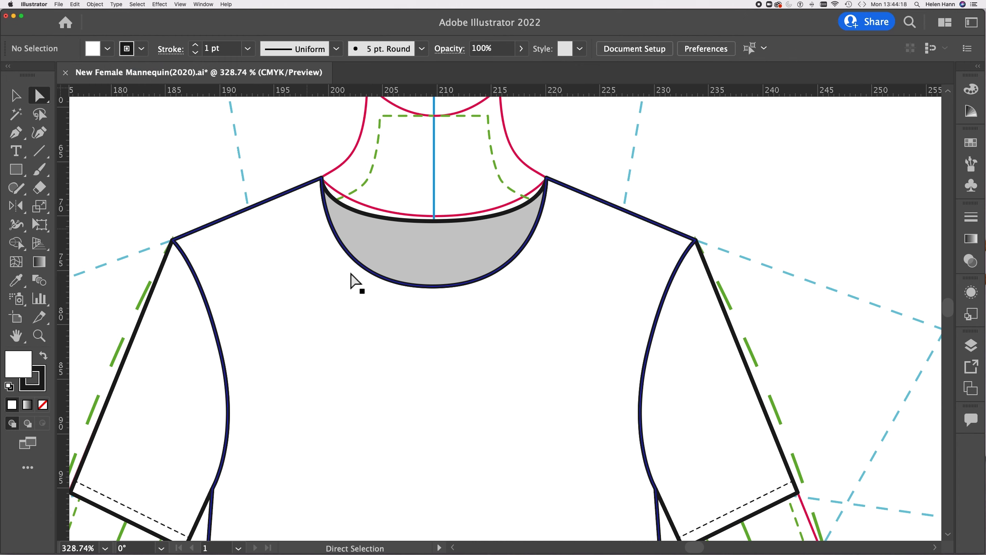
# Select the neckline's bottom point and undo its curved top edge
pyautogui.click(432, 286)
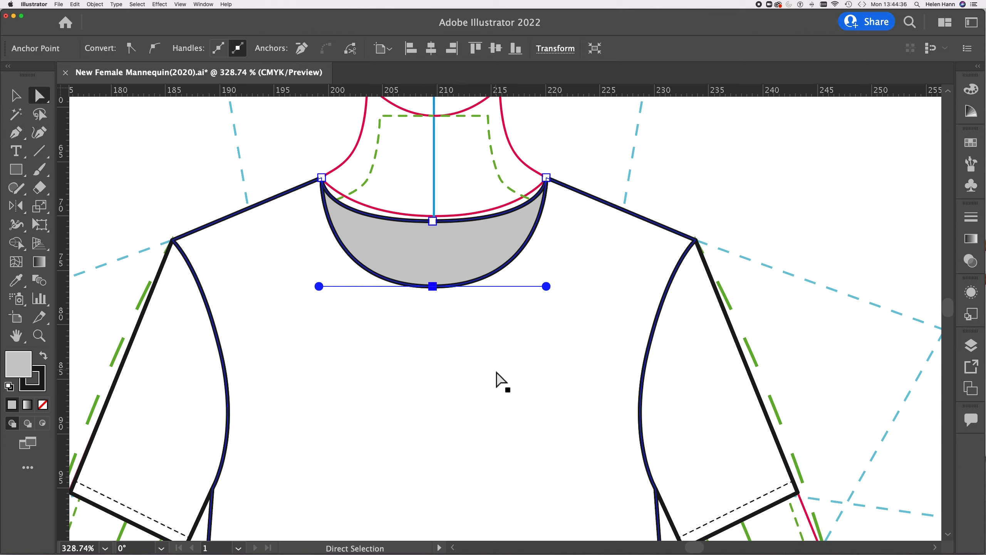
pyautogui.press('super')
pyautogui.press('super+z')
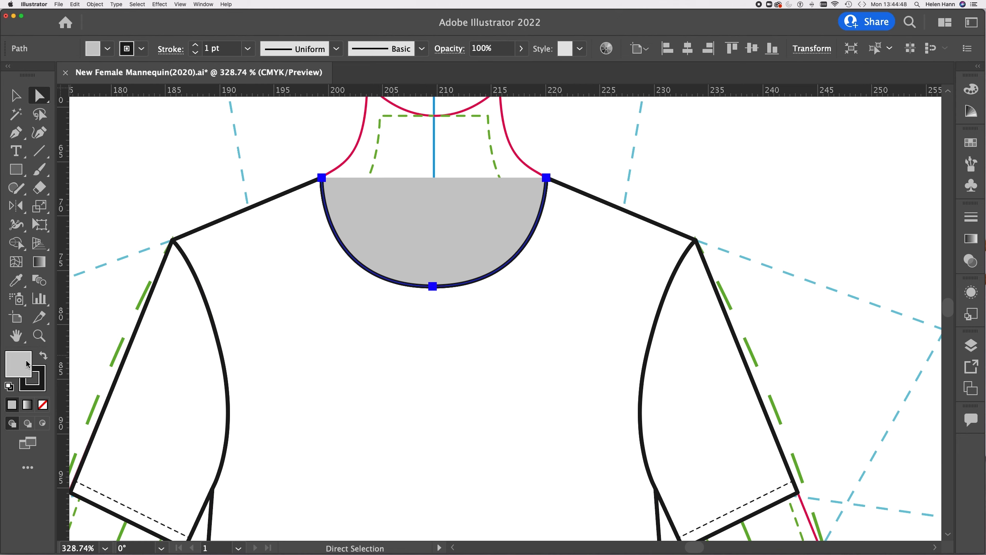
# Set the neckline shape's fill to None and preview a 1 mm Offset Path
pyautogui.click(43, 405)
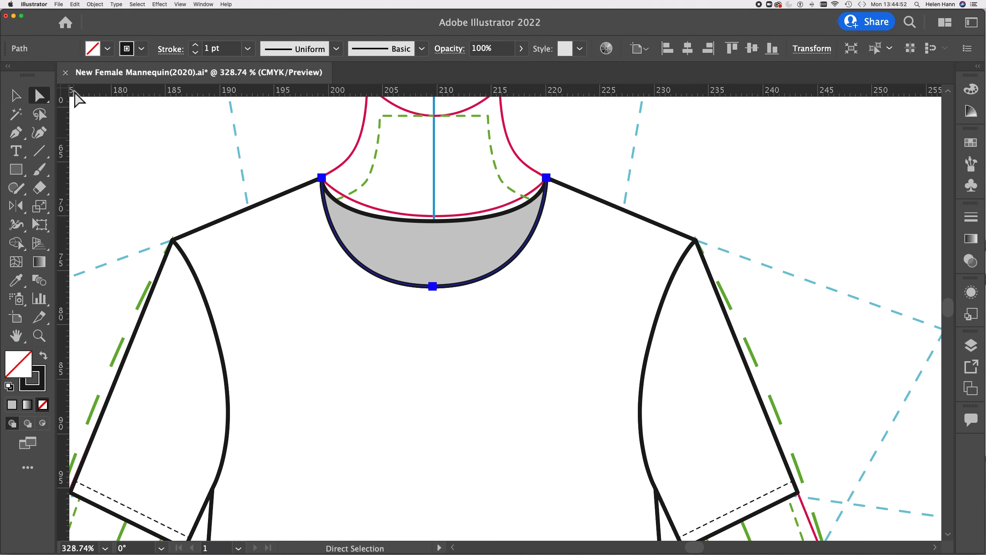
pyautogui.click(94, 4)
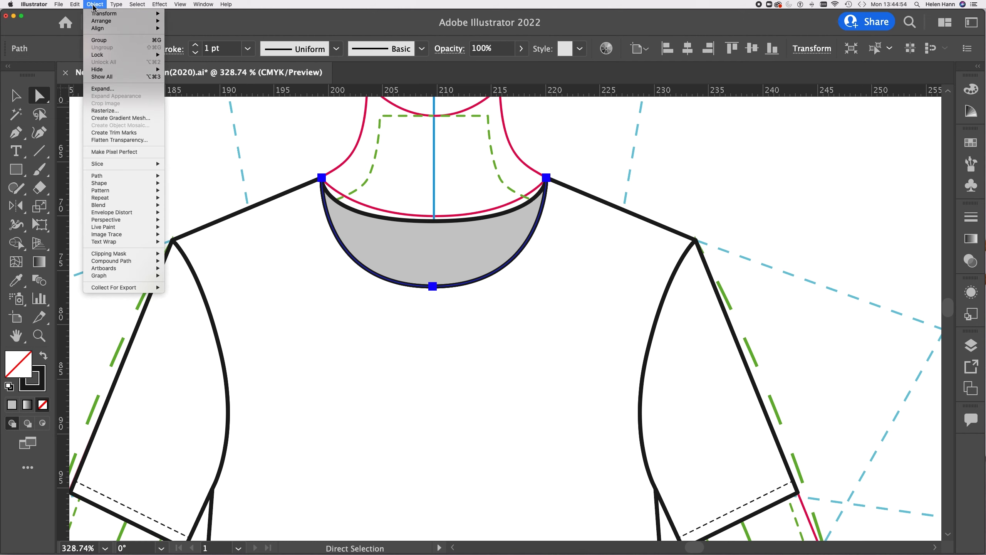
pyautogui.moveTo(115, 176)
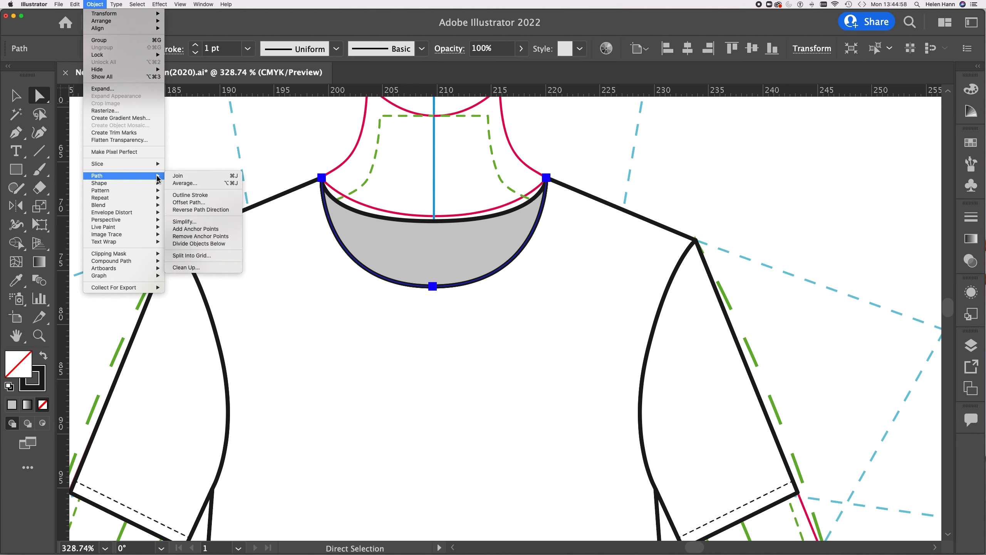
pyautogui.click(189, 203)
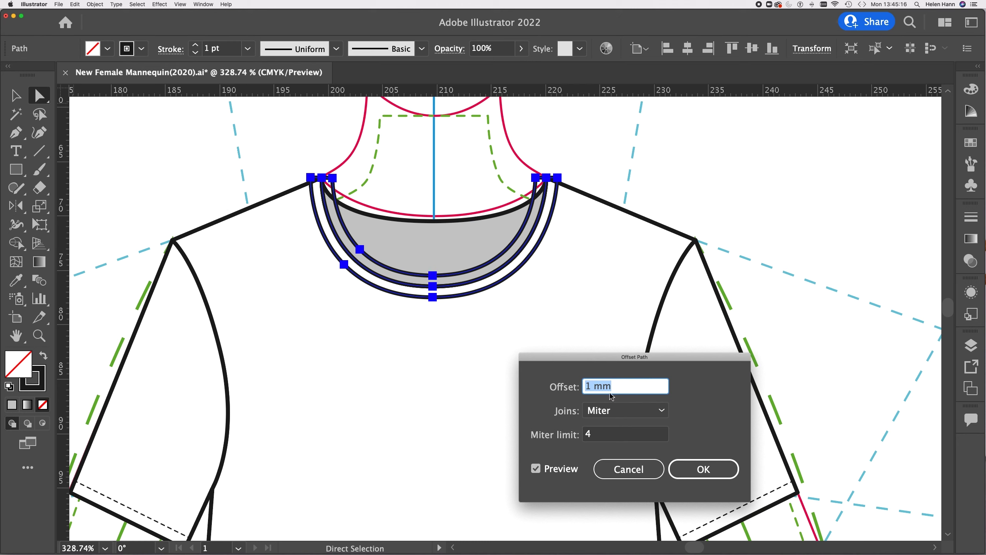
pyautogui.click(688, 468)
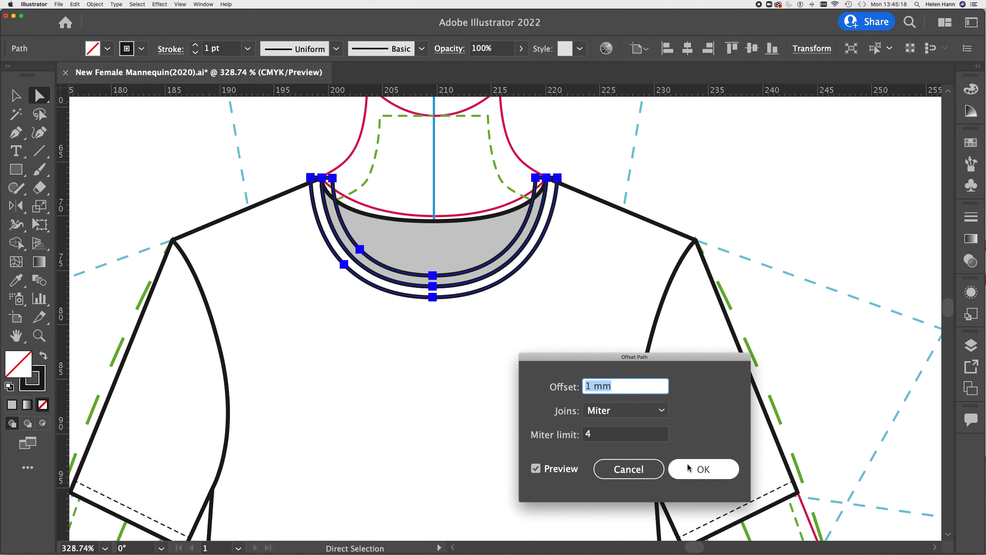
# Apply the 1 mm offset and eyedrop the hem's 0.25 pt stitch stroke onto the neckline paths
pyautogui.click(691, 471)
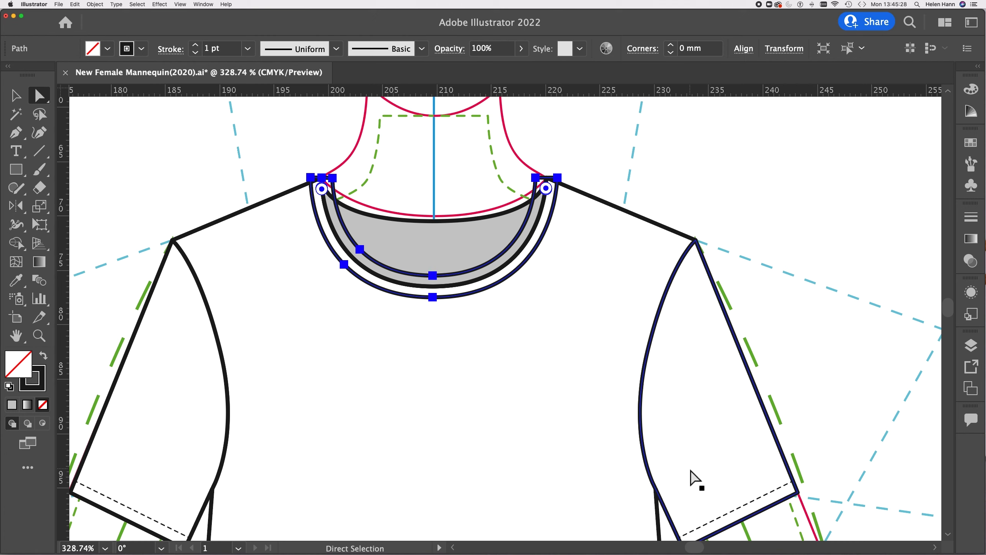
pyautogui.press('i')
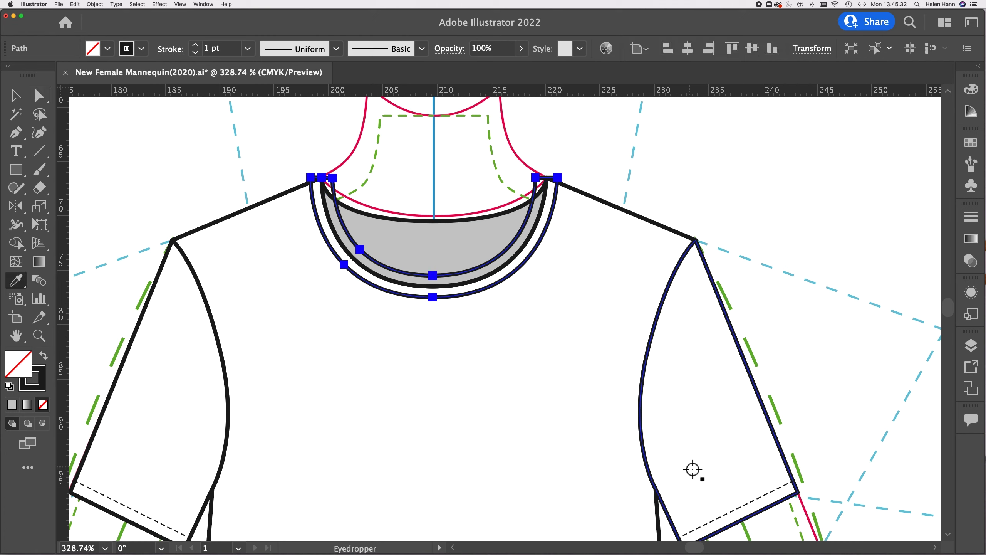
pyautogui.click(738, 511)
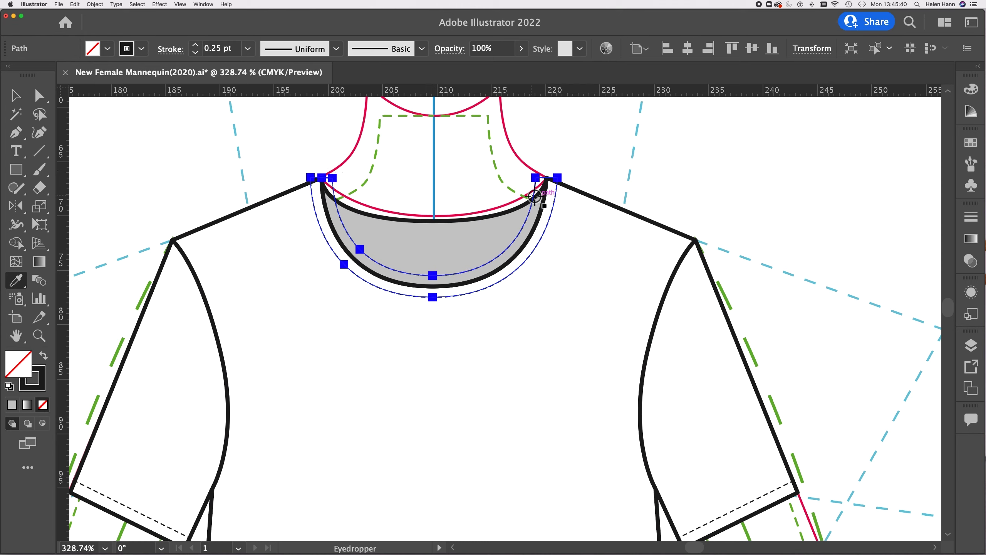
pyautogui.click(36, 98)
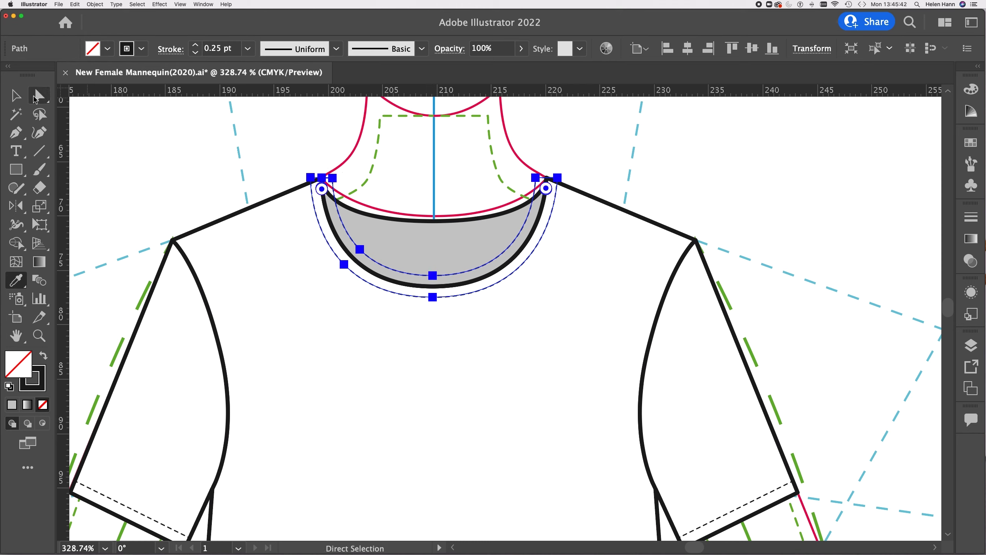
# Delete the stray point on the inner neckline curve
pyautogui.click(154, 145)
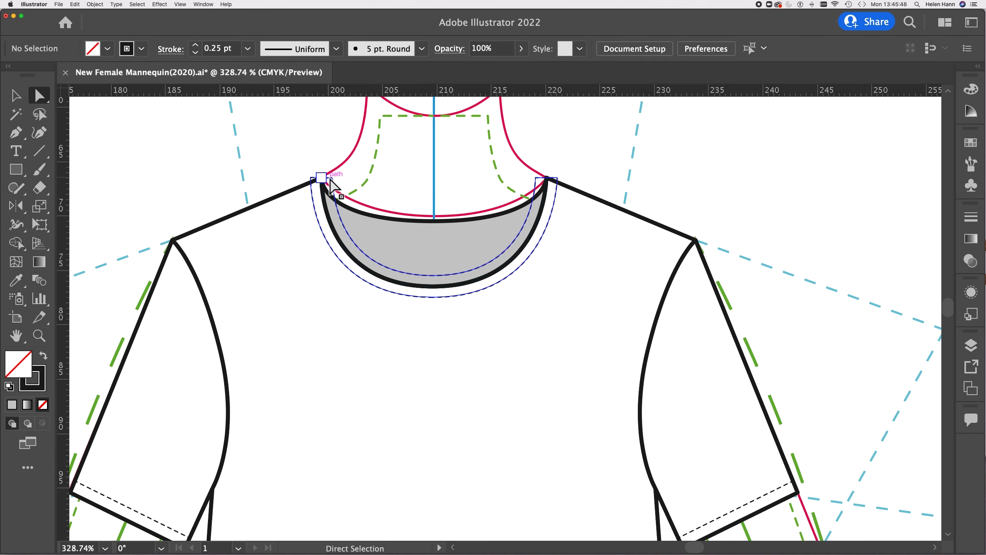
pyautogui.click(322, 189)
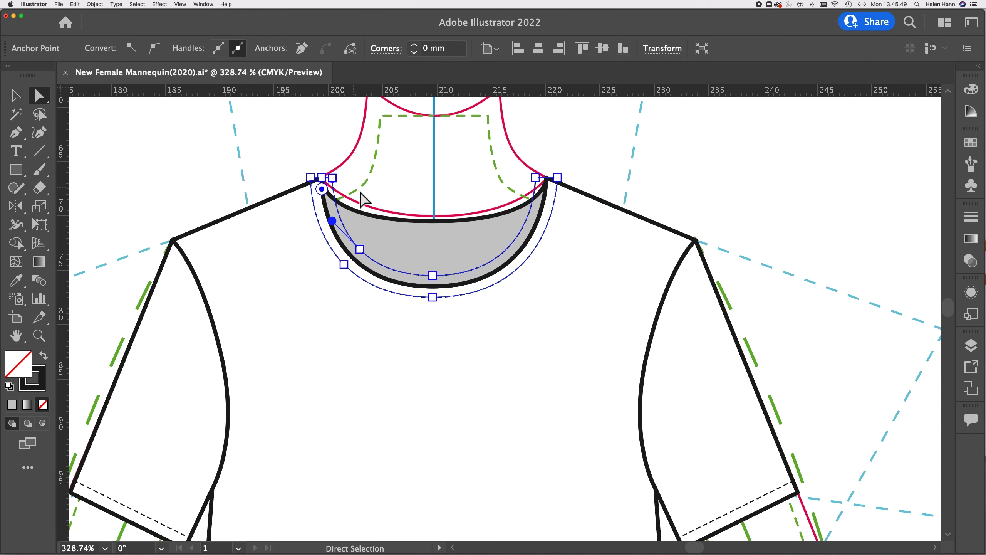
pyautogui.click(326, 177)
pyautogui.press('super+a')
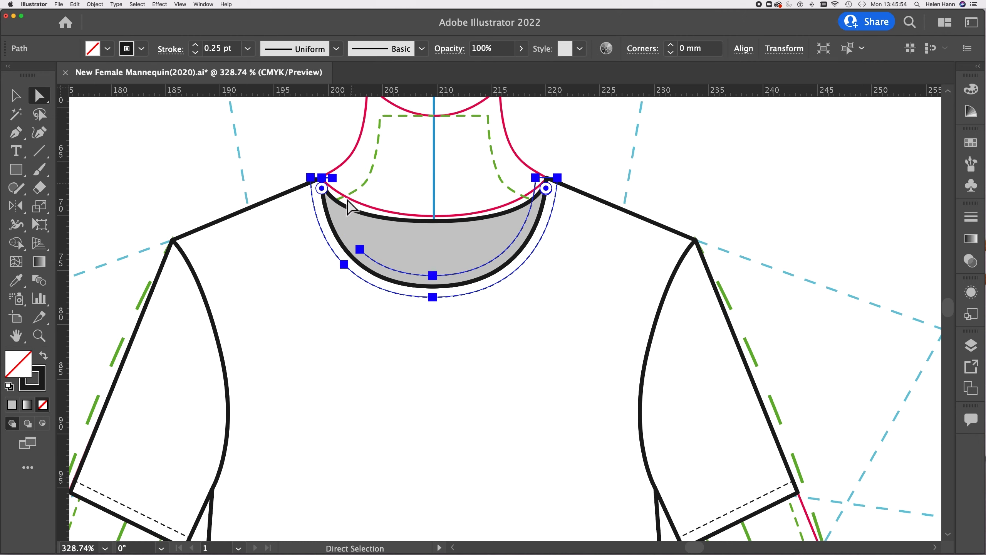
pyautogui.click(360, 249)
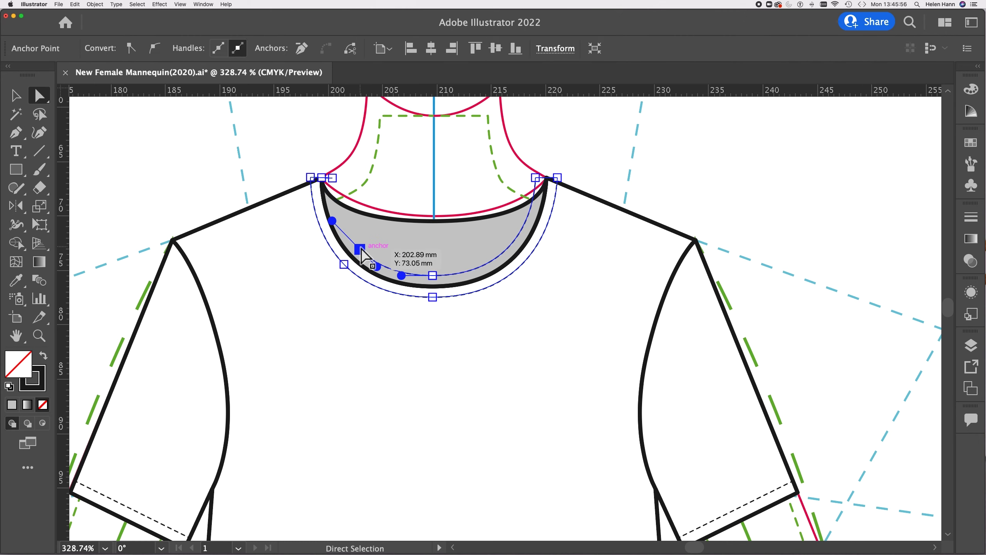
pyautogui.press('Delete')
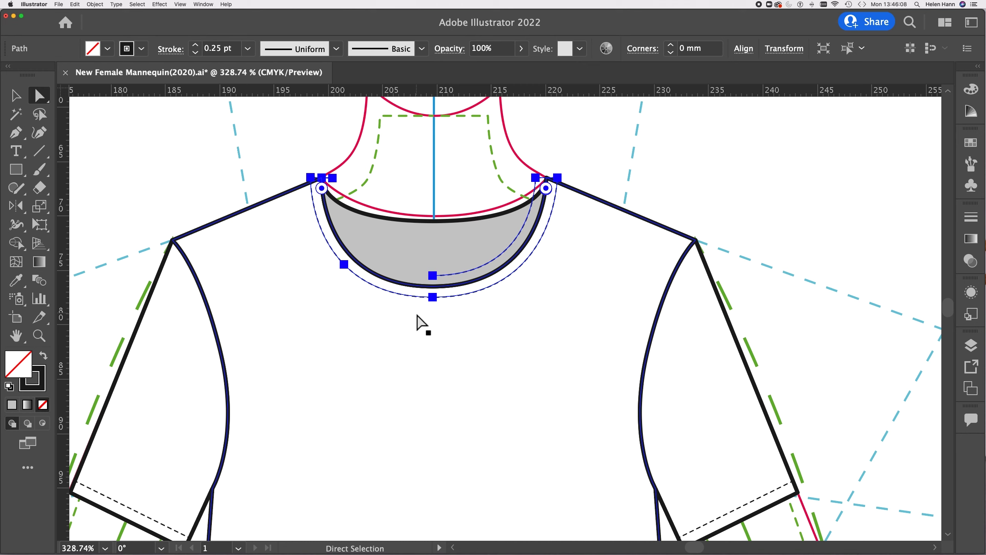
# Remove the extra left and right neckline corner points, then deselect
pyautogui.click(433, 275)
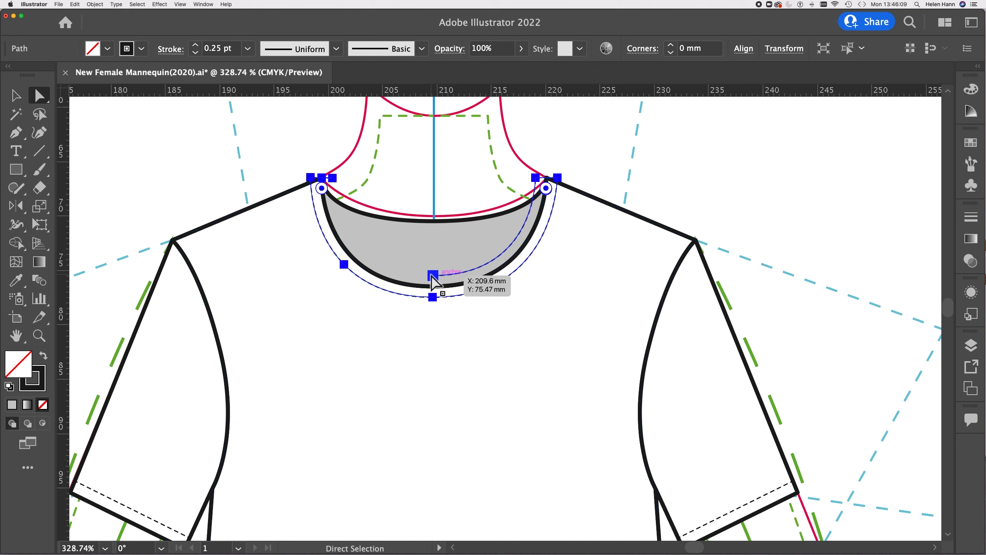
pyautogui.click(432, 333)
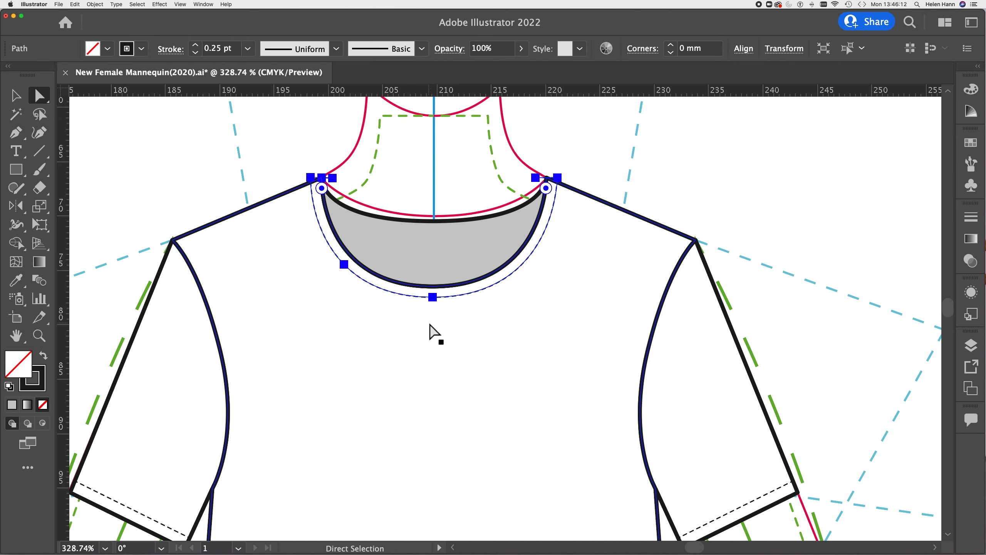
pyautogui.click(535, 178)
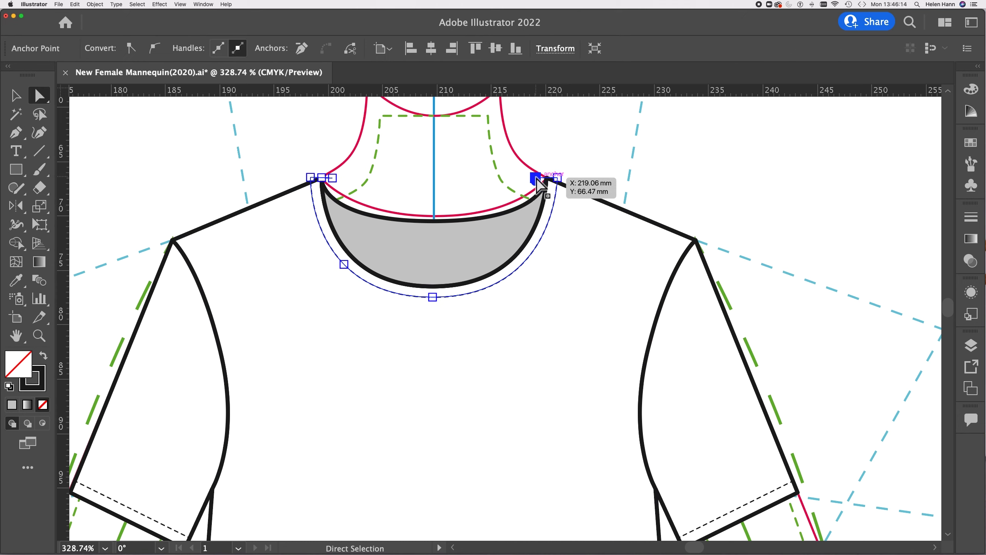
pyautogui.press('super+a')
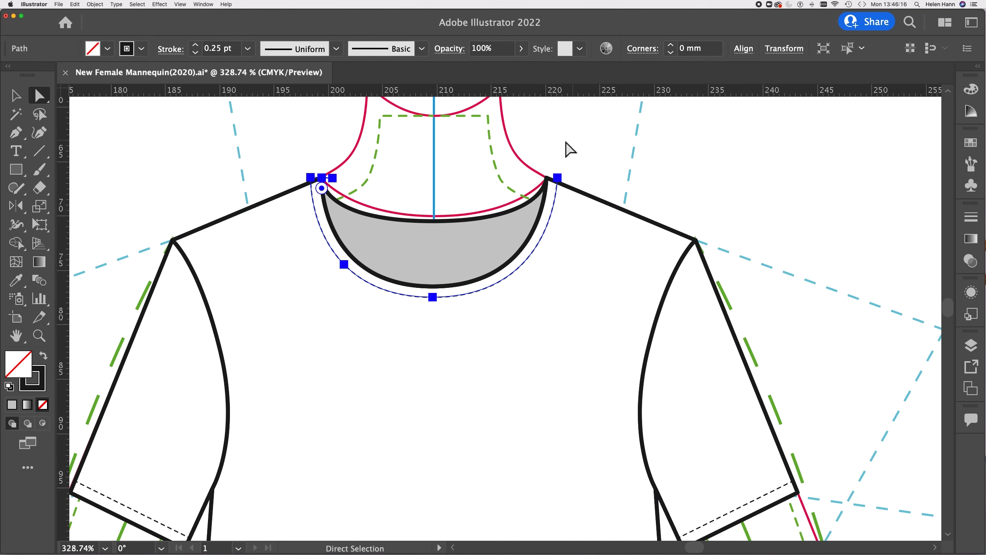
pyautogui.click(328, 185)
pyautogui.press('super+a')
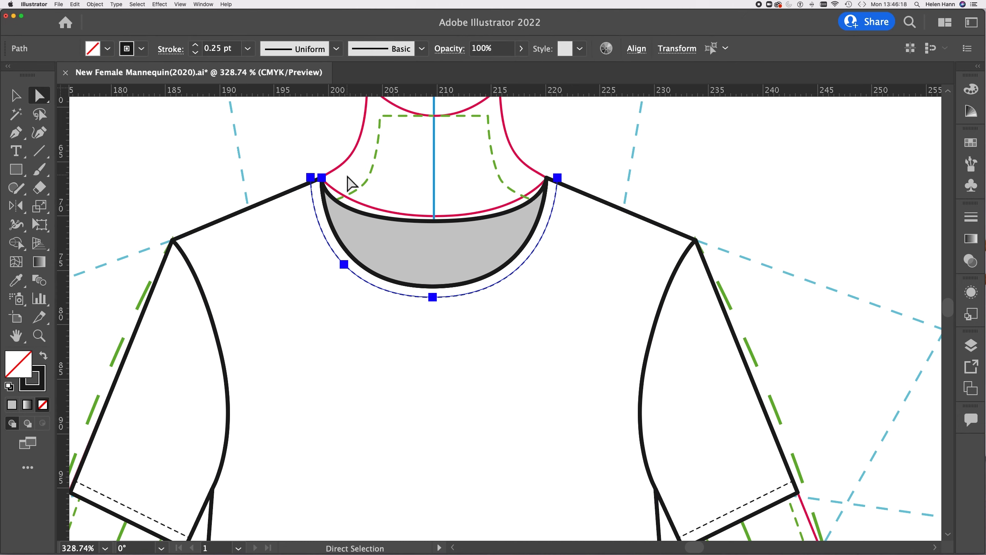
pyautogui.click(326, 177)
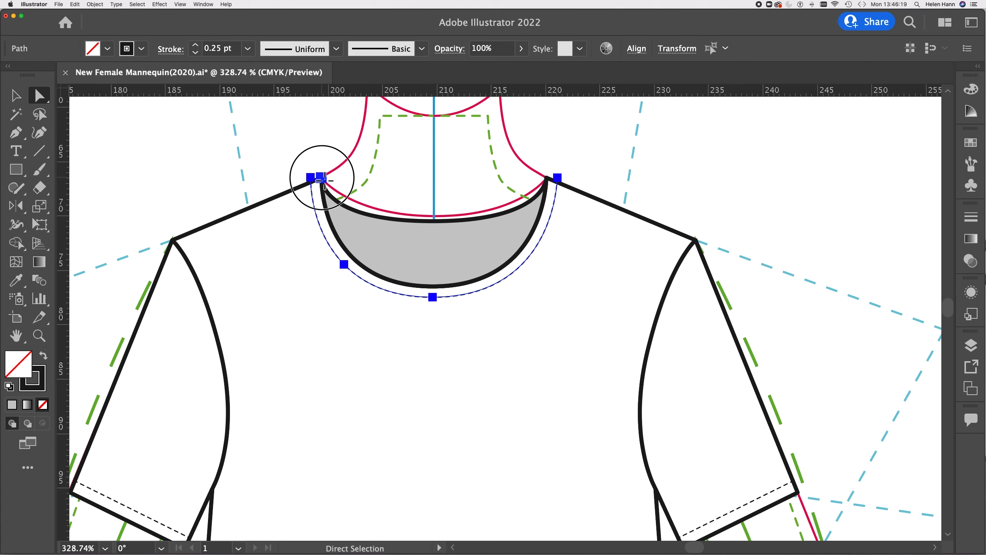
pyautogui.click(374, 181)
pyautogui.click(547, 178)
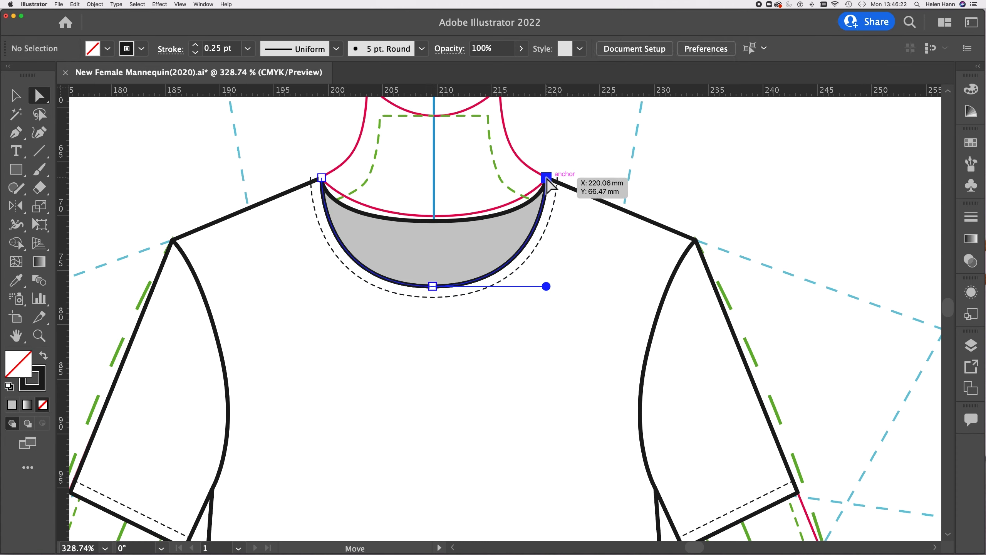
pyautogui.press('super+a')
pyautogui.click(578, 165)
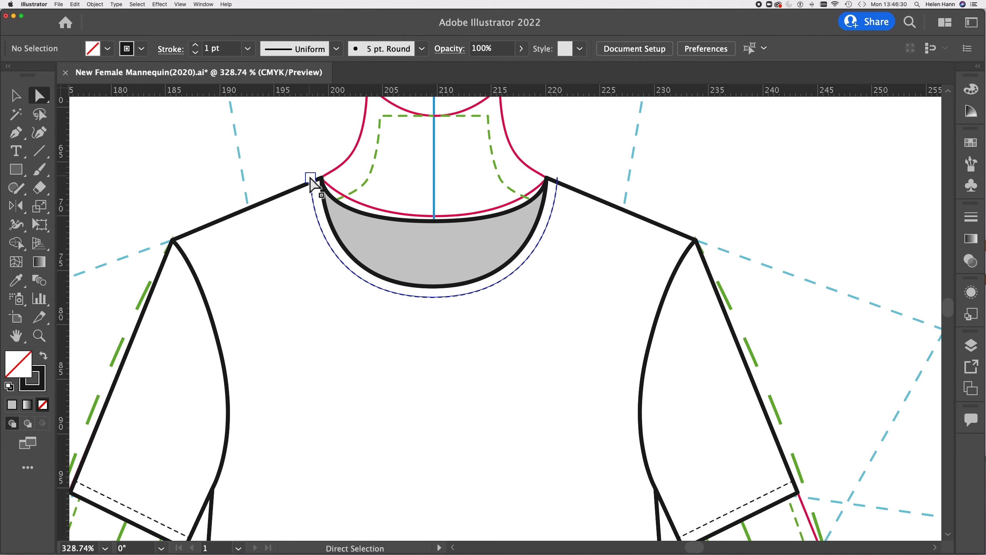
# Zoom in to 1200% on the left neck corner and select the dashed line's top end
pyautogui.click(39, 335)
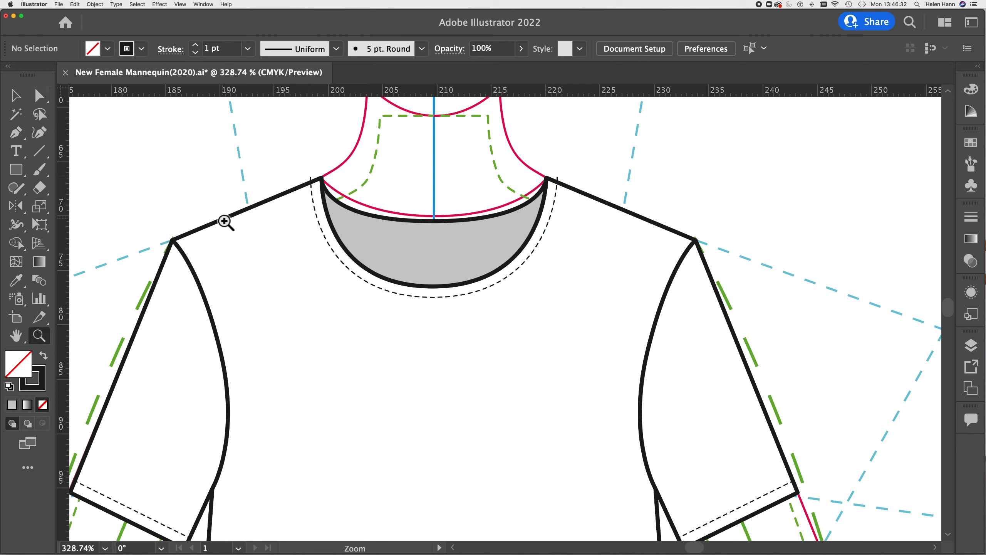
pyautogui.click(315, 183)
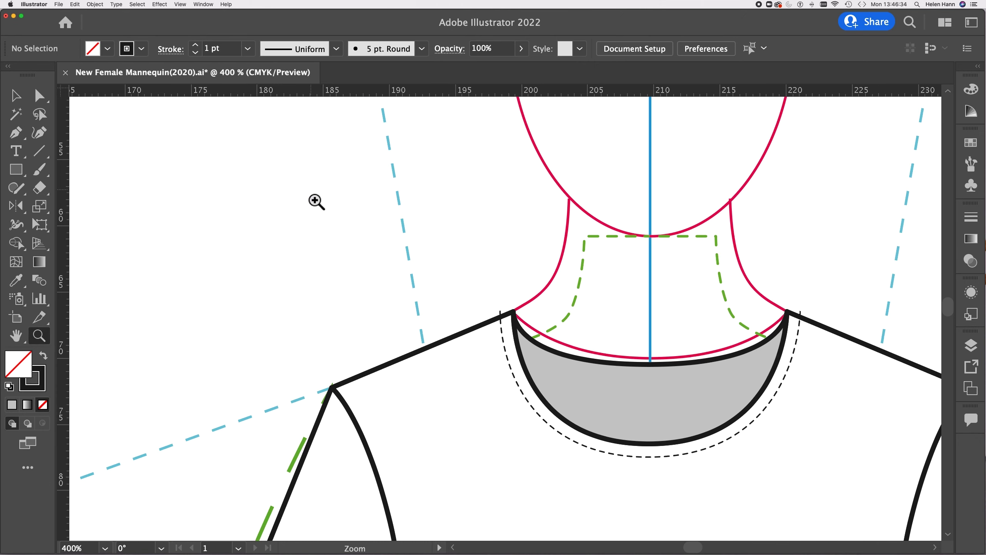
pyautogui.click(505, 335)
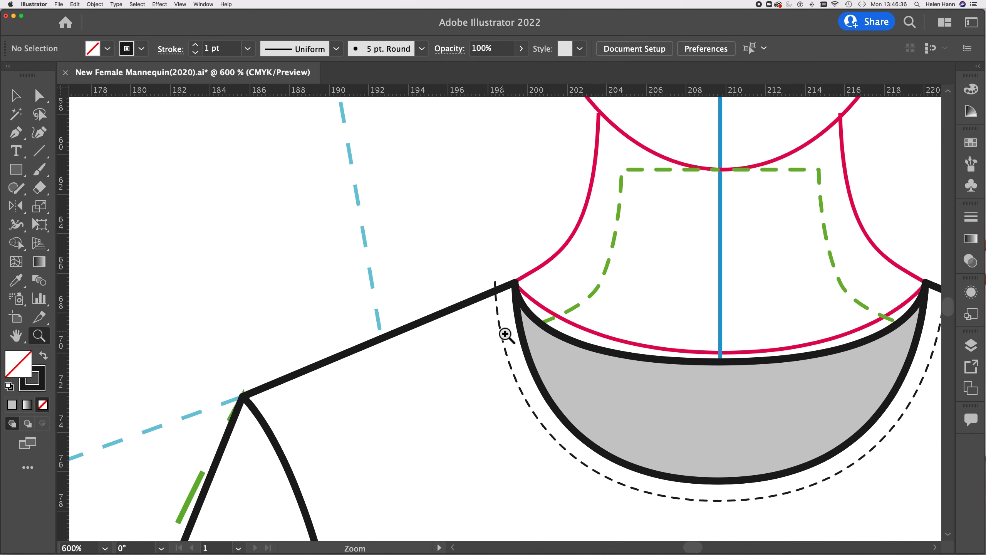
pyautogui.click(505, 335)
pyautogui.click(504, 272)
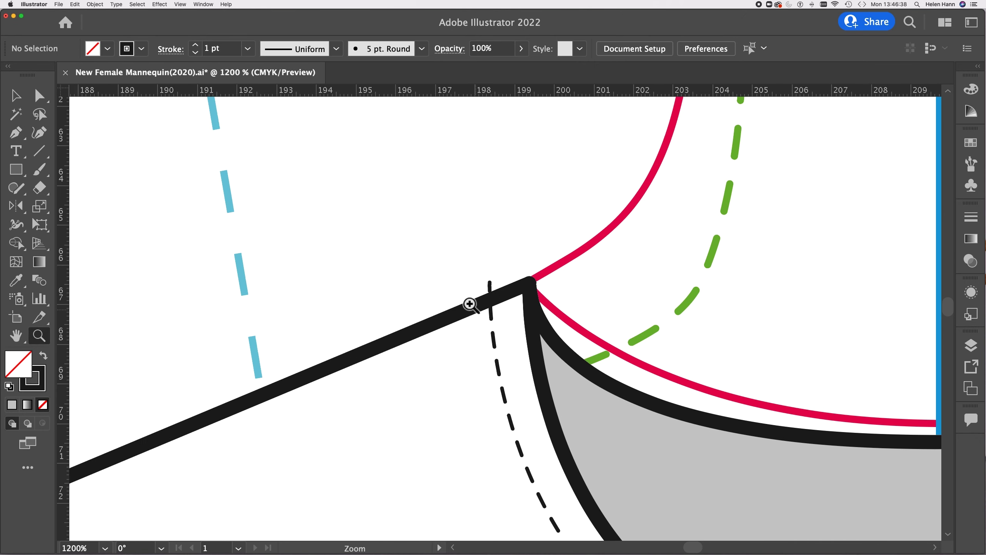
pyautogui.press('a')
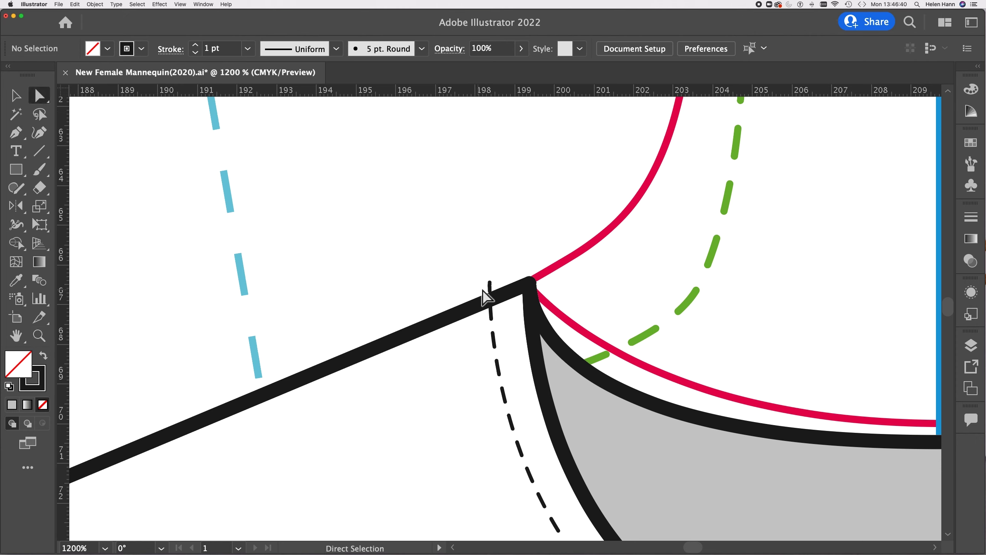
pyautogui.click(489, 282)
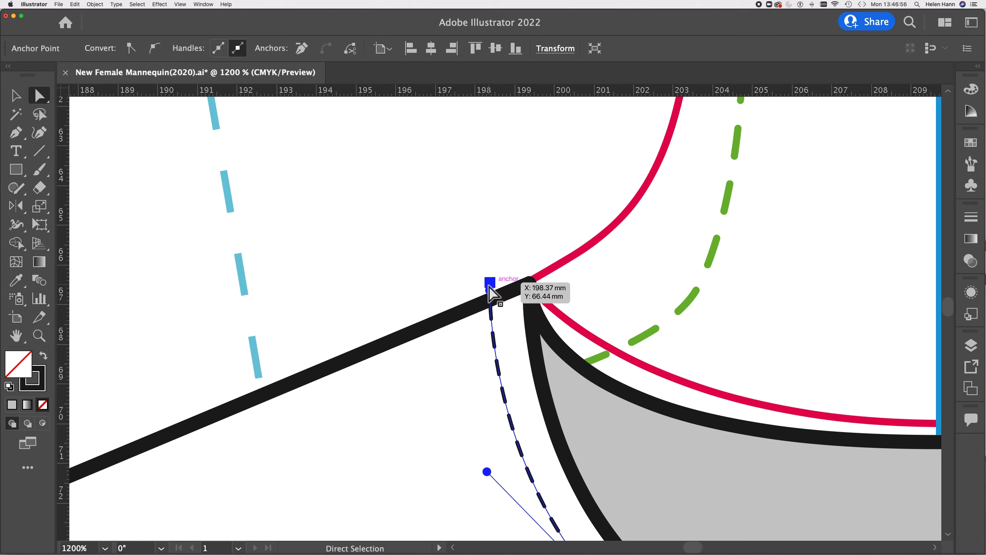
# Cut the dashed stitch with Scissors at the left shoulder line and delete its overhanging tip
pyautogui.click(40, 188)
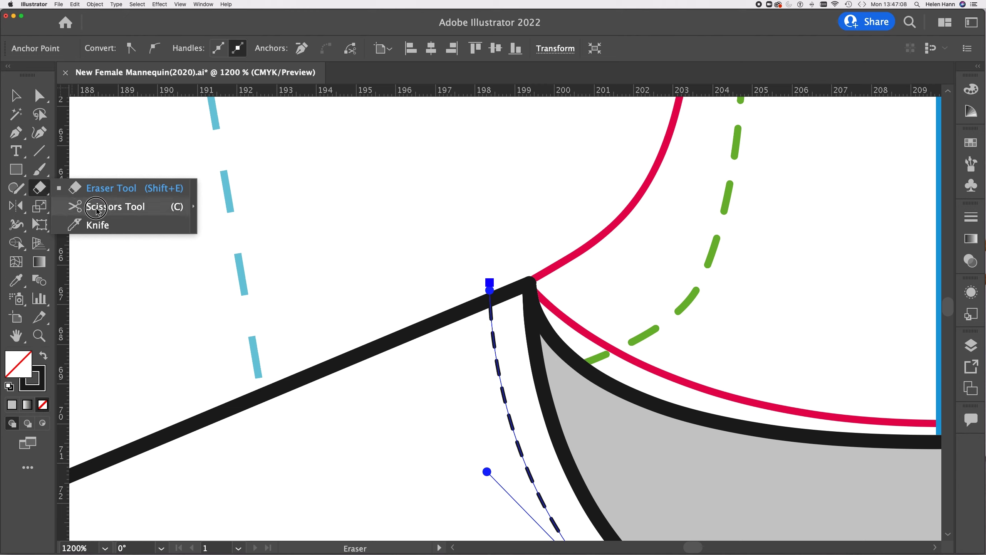
pyautogui.click(177, 210)
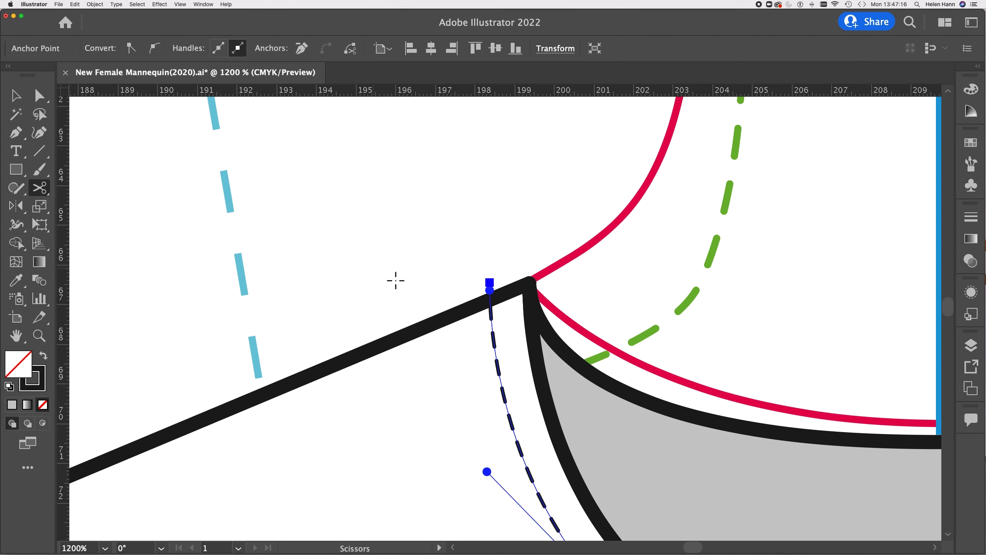
pyautogui.click(491, 303)
pyautogui.click(490, 294)
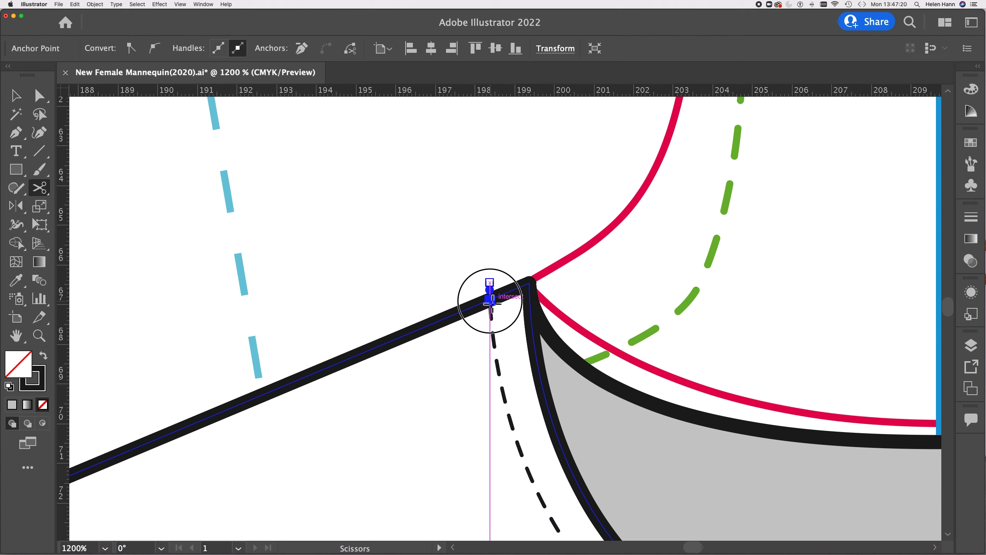
pyautogui.click(48, 100)
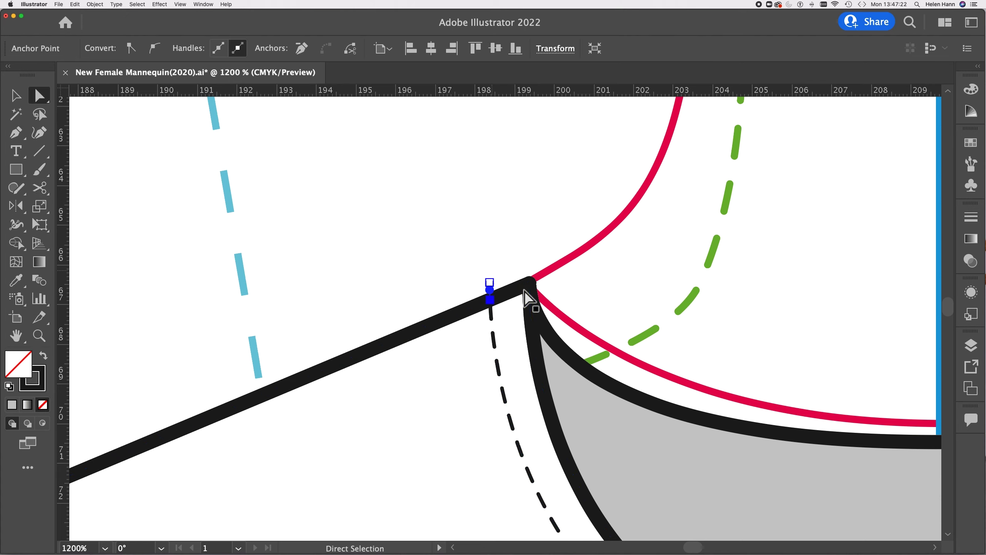
pyautogui.click(490, 283)
pyautogui.press('Delete')
pyautogui.click(437, 263)
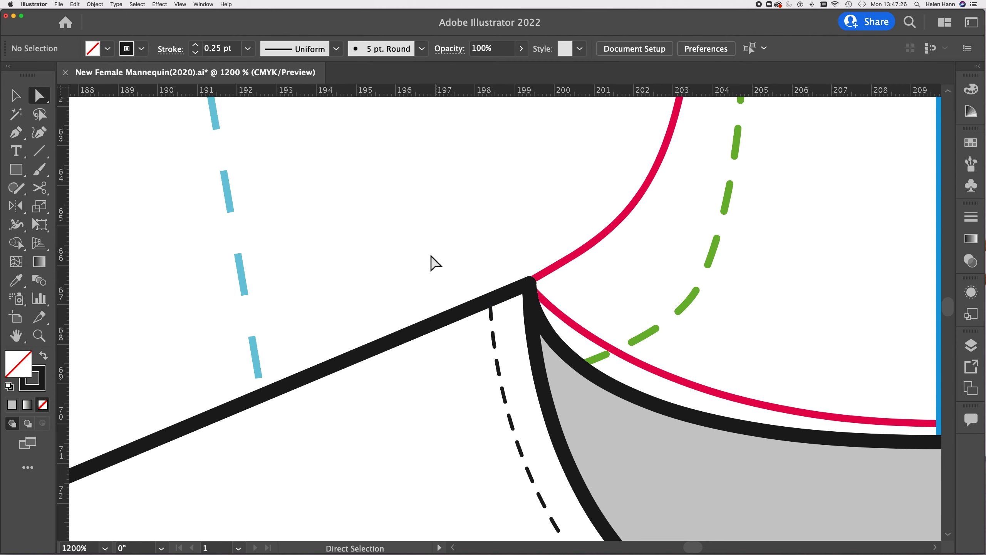
# Move the dashed stitch's right end onto the right shoulder line and cut it there
pyautogui.hscroll(20, 411, 357)
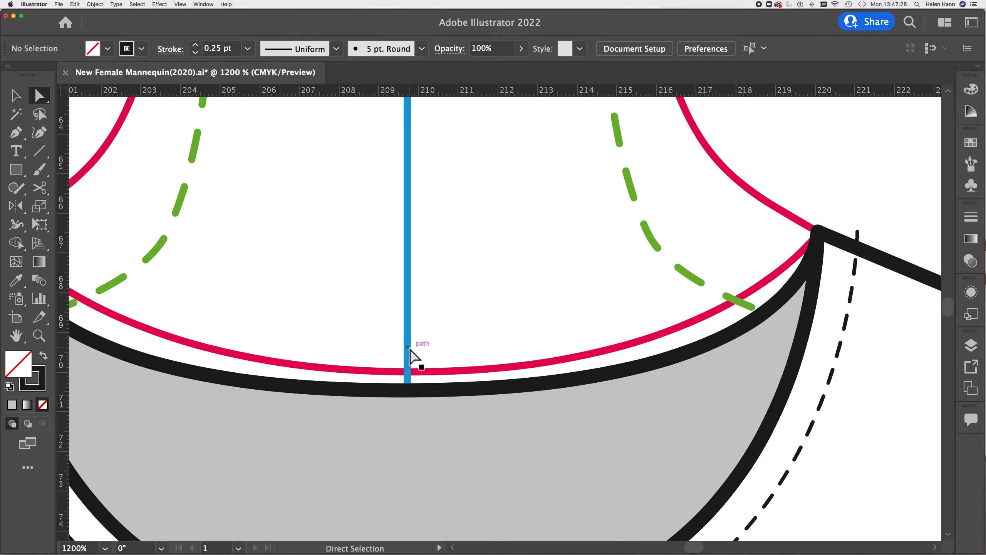
pyautogui.moveTo(558, 279); pyautogui.dragTo(576, 233)
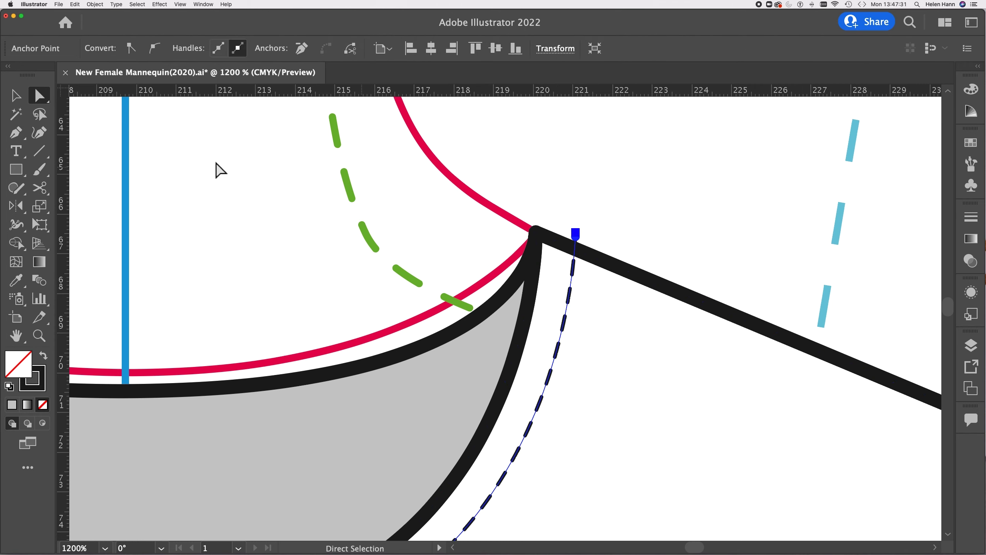
pyautogui.click(40, 188)
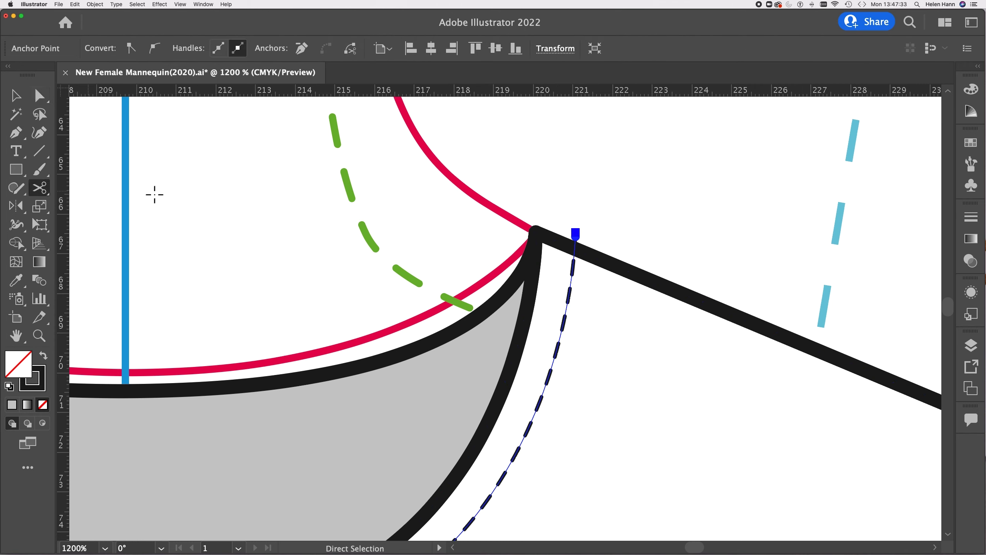
pyautogui.click(577, 250)
pyautogui.click(577, 251)
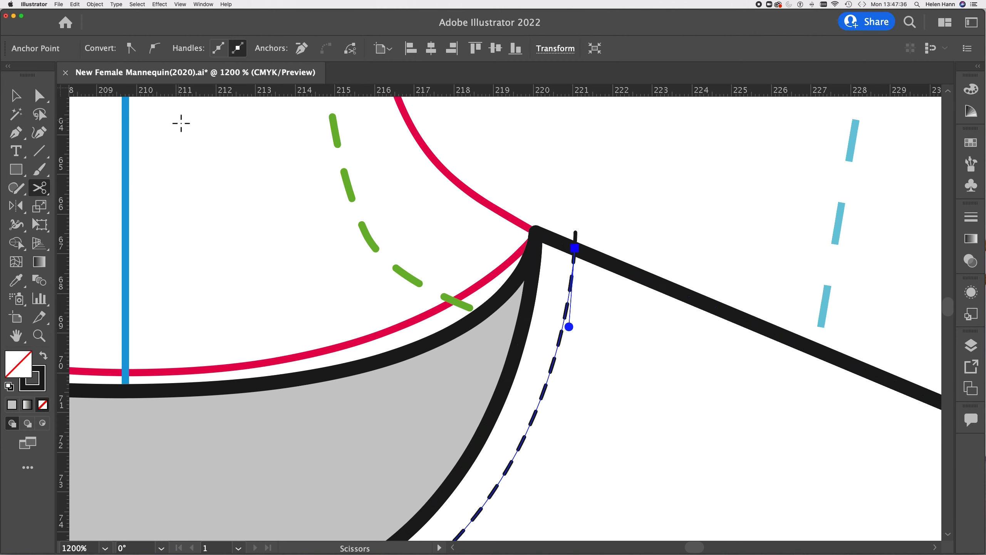
pyautogui.click(39, 95)
pyautogui.moveTo(576, 232); pyautogui.dragTo(577, 231)
pyautogui.press('super+z')
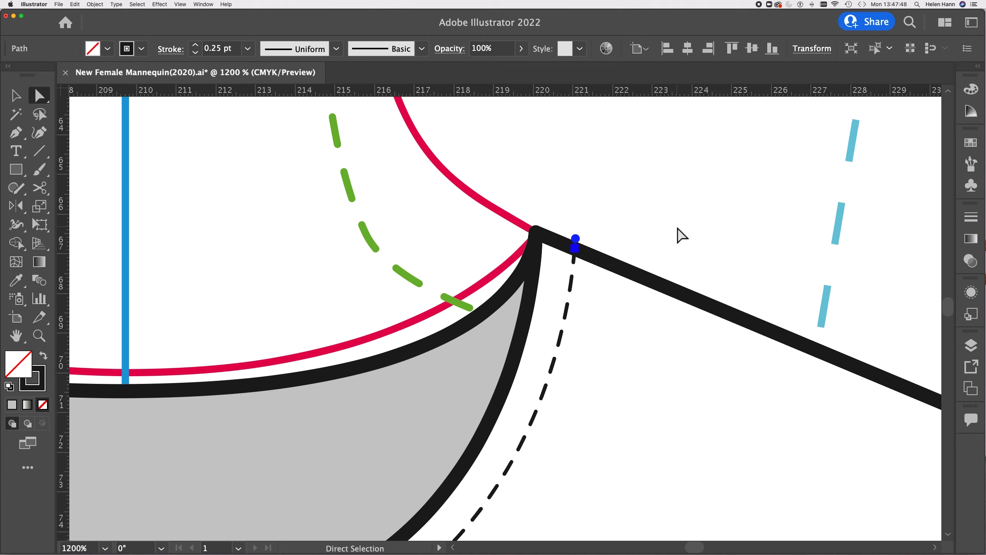
pyautogui.click(682, 235)
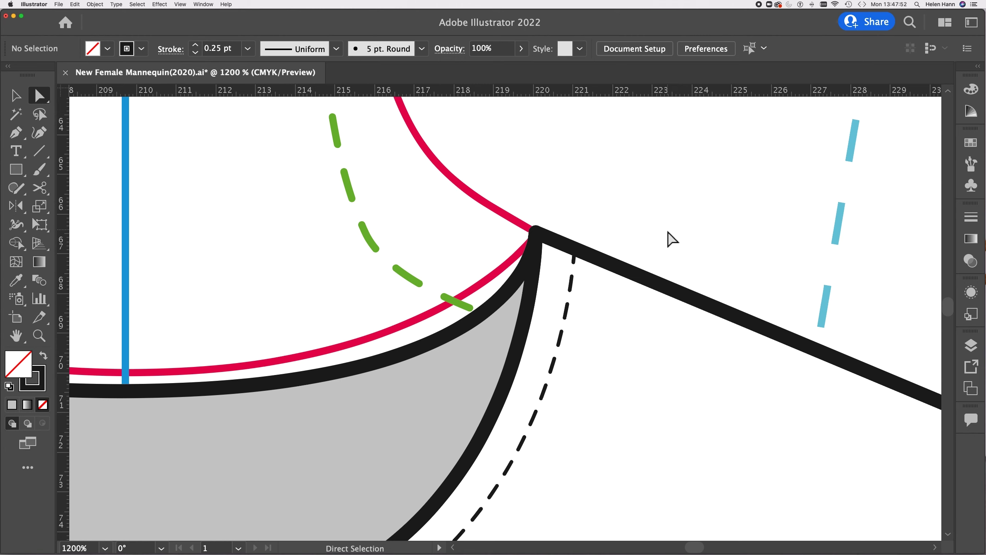
pyautogui.scroll(-5, 682, 235)
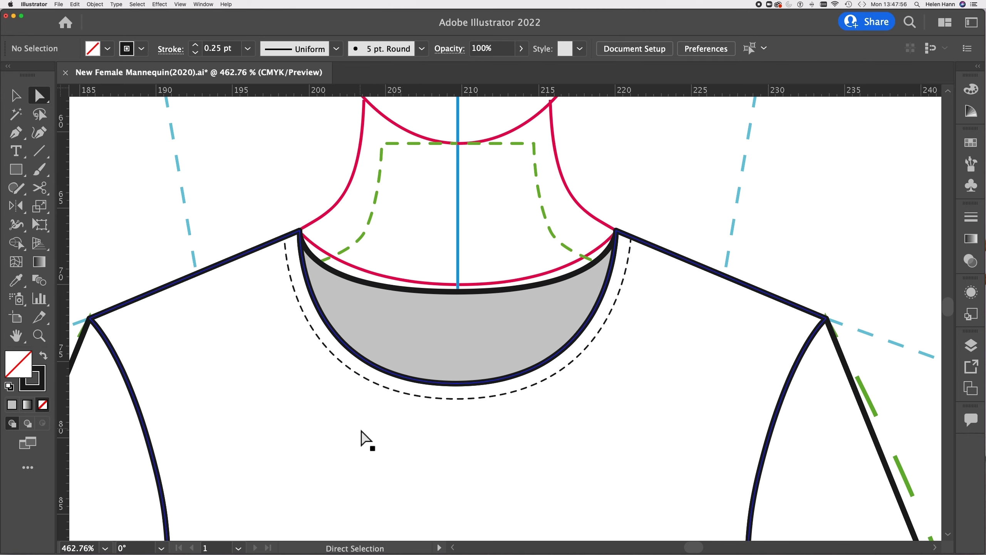
# Zoom out to about 127% to show the whole shirt and open the Layers panel
pyautogui.scroll(-4, 363, 436)
pyautogui.scroll(-2, 232, 439)
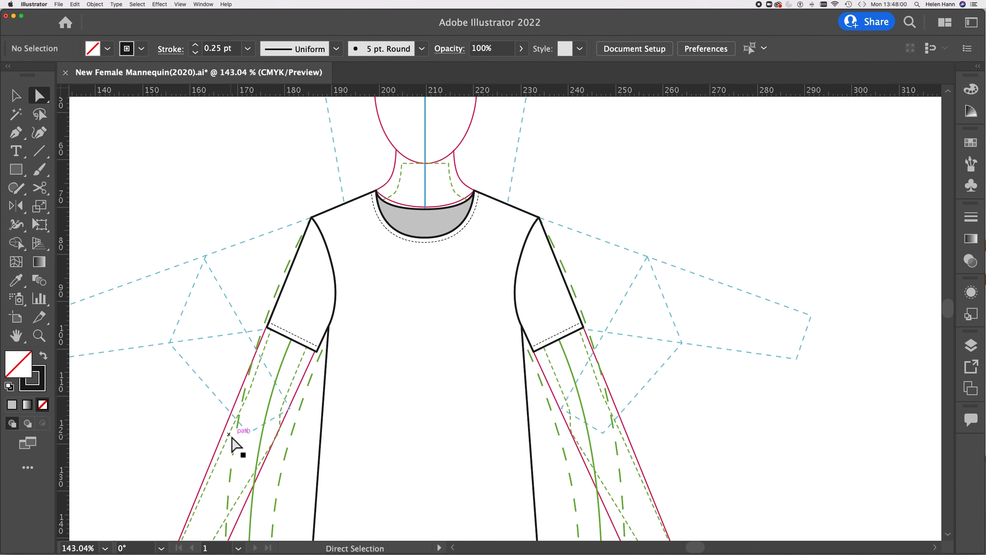
pyautogui.scroll(-2, 232, 443)
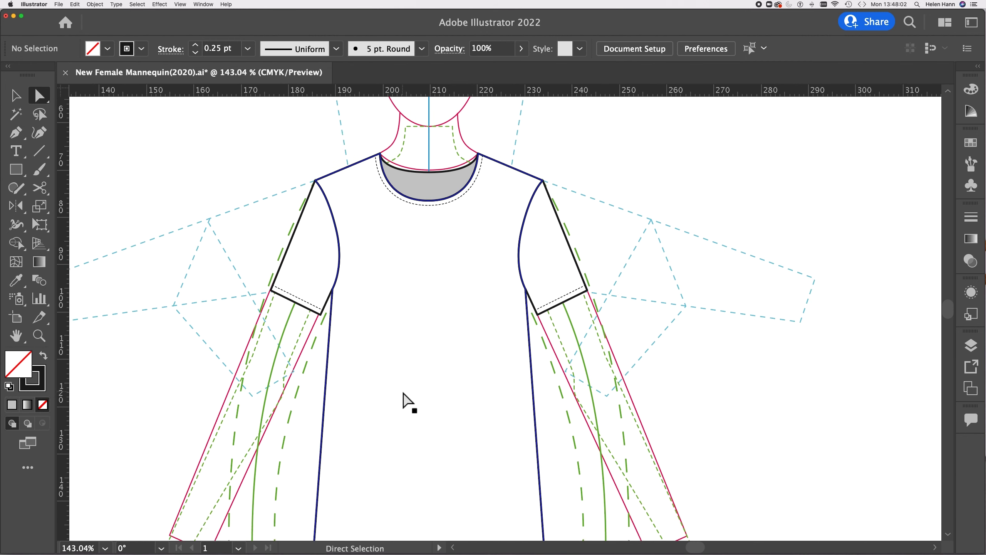
pyautogui.scroll(-3, 407, 400)
pyautogui.scroll(-1, 403, 394)
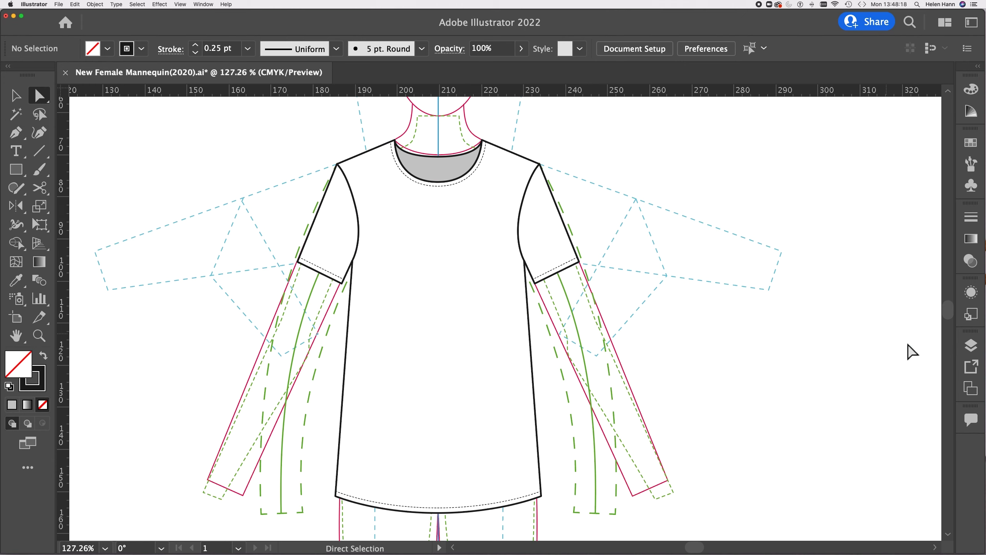
pyautogui.click(972, 349)
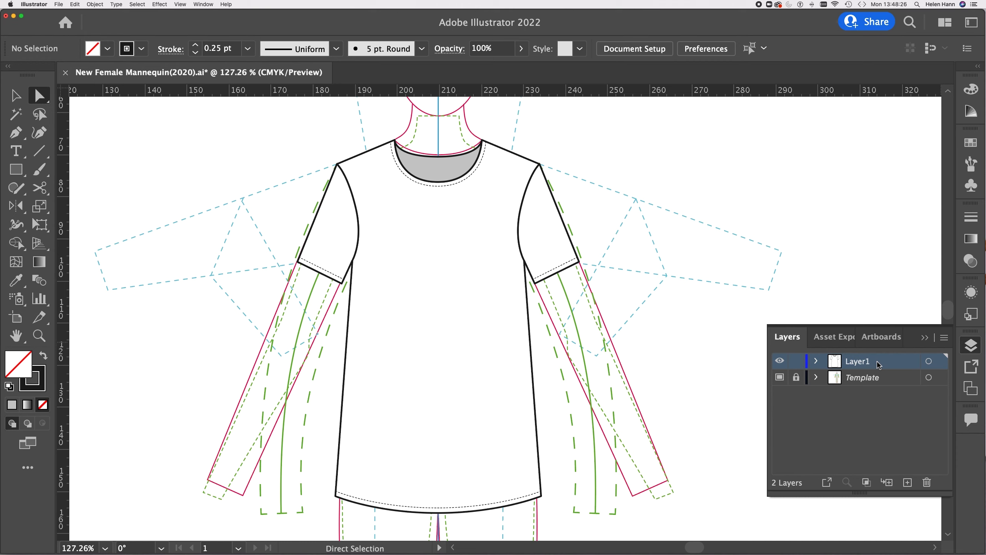
# Create a new layer above Layer1 and name it 'Outline'
pyautogui.click(908, 482)
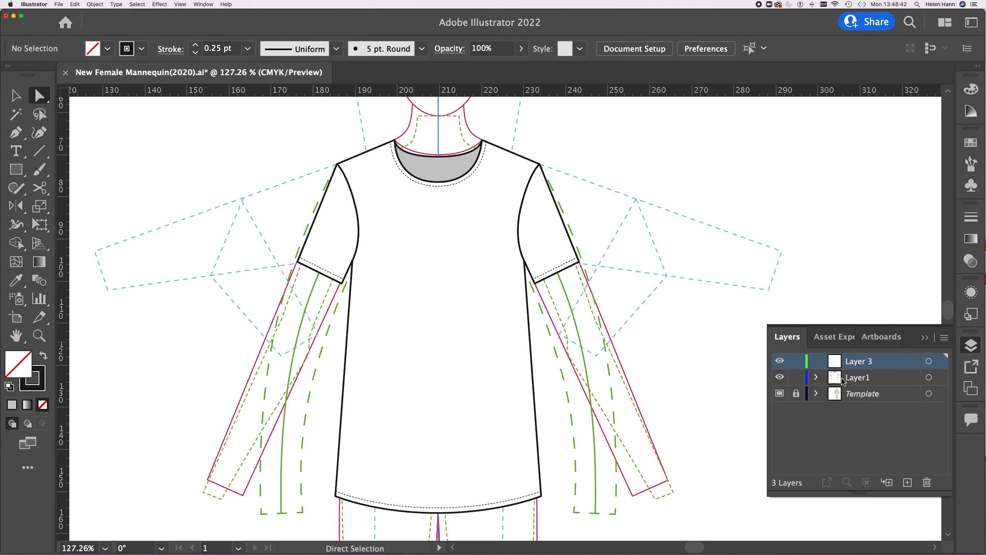
pyautogui.doubleClick(862, 362)
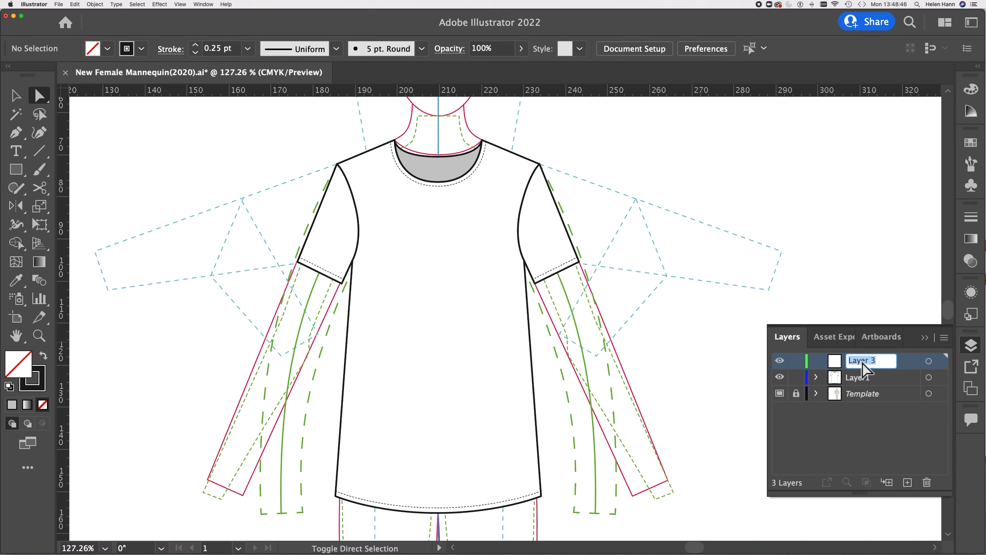
pyautogui.write('Outline')
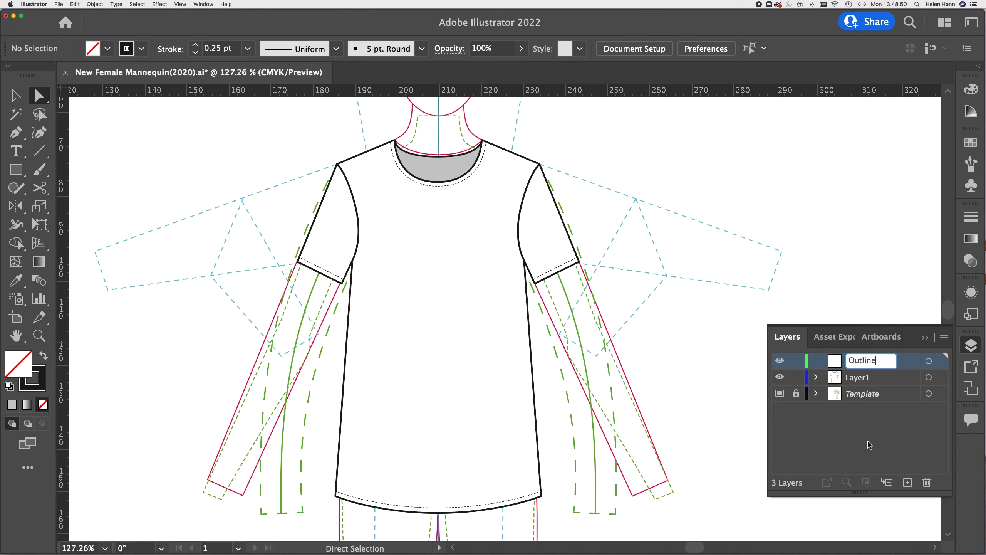
pyautogui.click(869, 444)
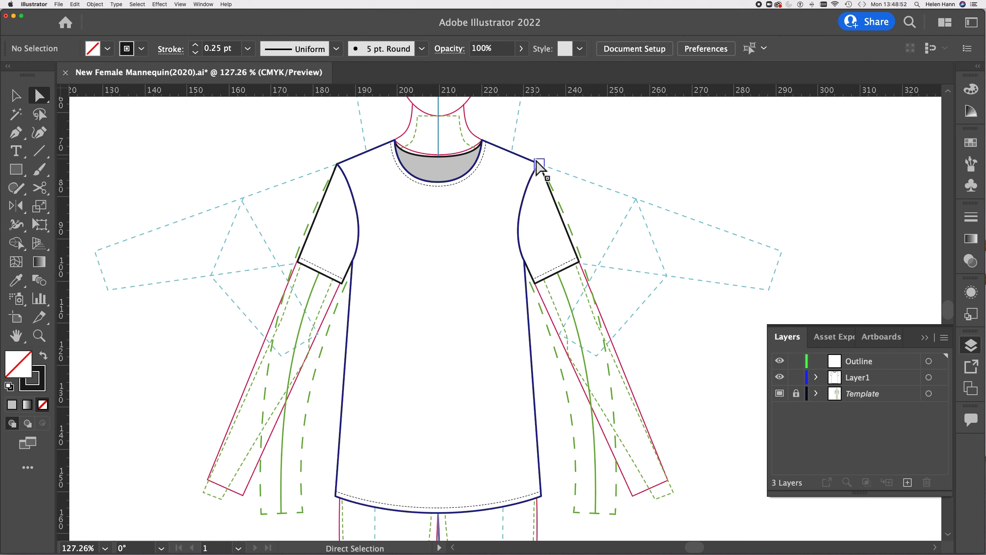
# Copy all T-shirt paths from Layer1 onto the Outline layer, then hide Outline
pyautogui.press('super+a')
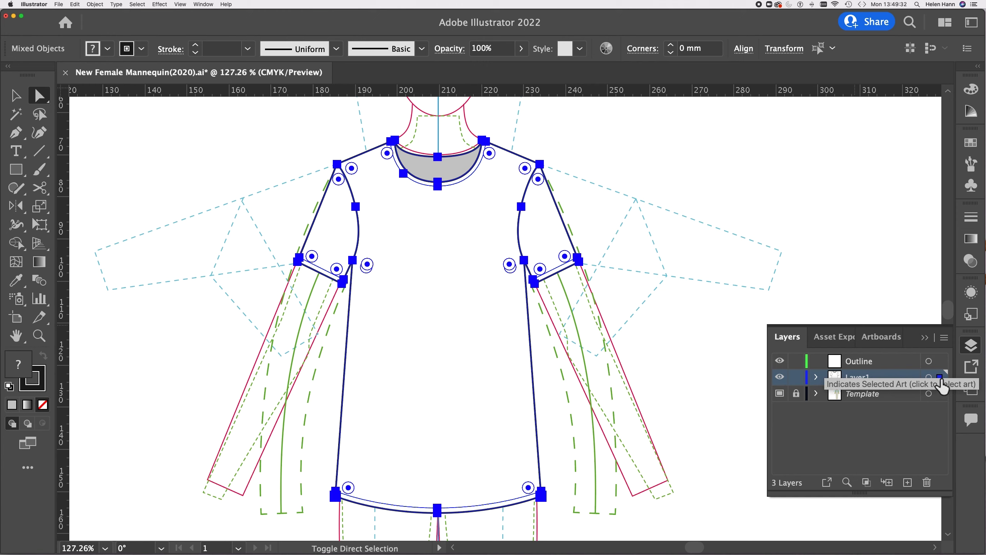
pyautogui.moveTo(941, 378); pyautogui.dragTo(943, 361)
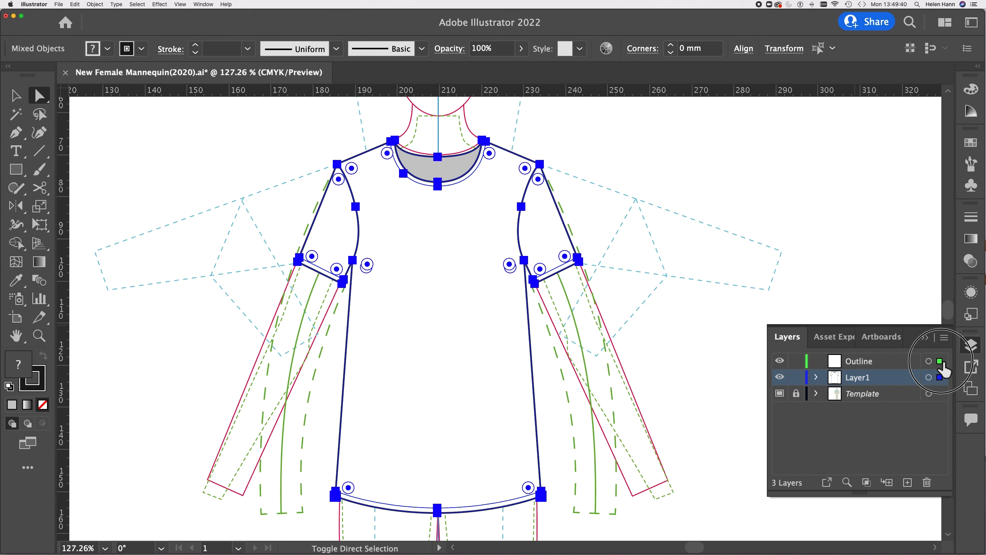
pyautogui.moveTo(943, 365); pyautogui.dragTo(943, 365)
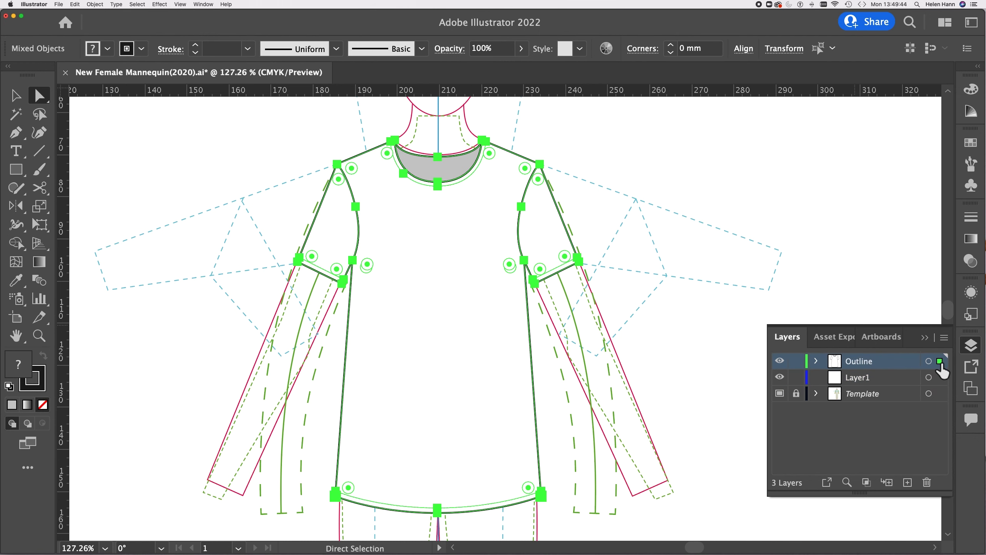
pyautogui.click(780, 361)
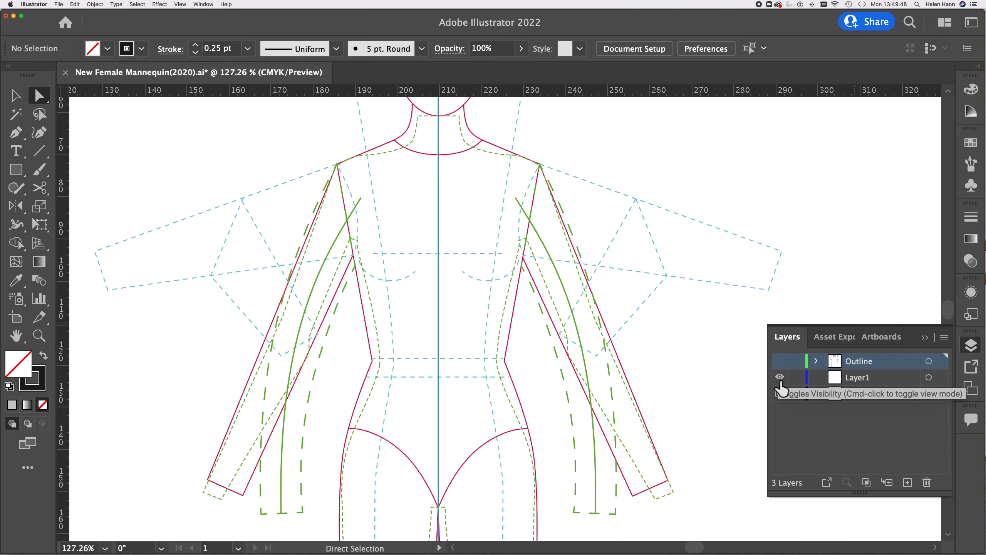
pyautogui.press('super+z')
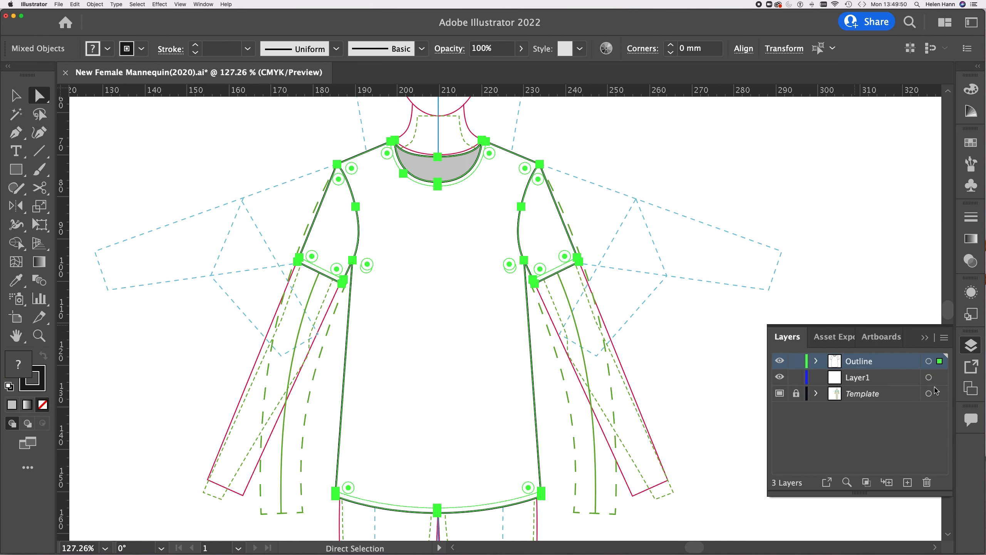
pyautogui.moveTo(940, 361)
pyautogui.mouseDown()
pyautogui.moveTo(941, 377)
pyautogui.moveTo(942, 366)
pyautogui.mouseUp()
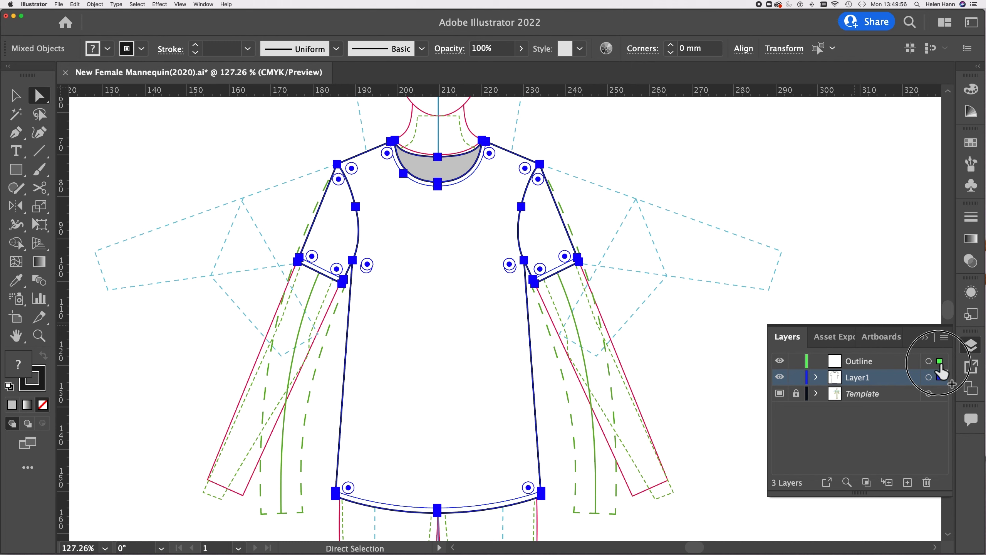
pyautogui.moveTo(941, 368); pyautogui.dragTo(940, 363)
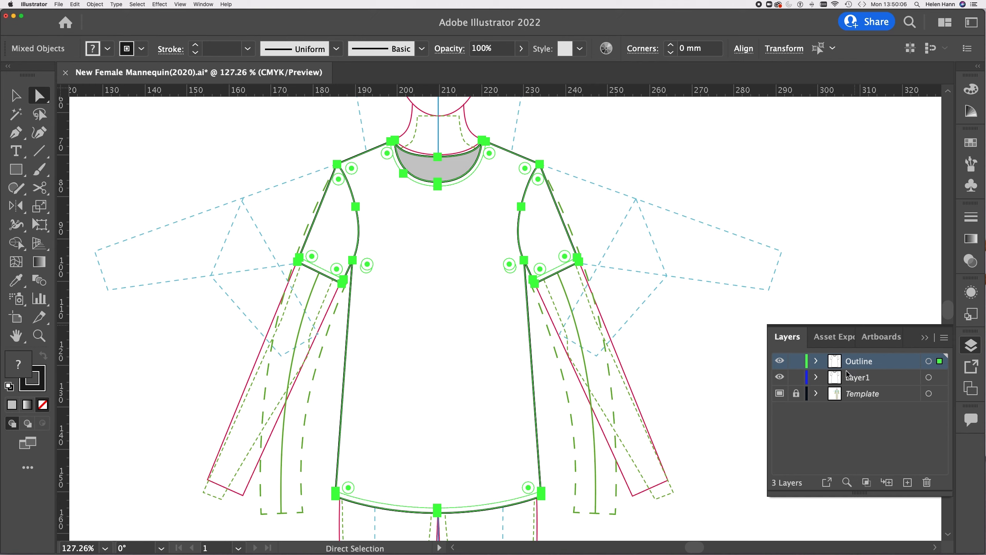
pyautogui.click(780, 361)
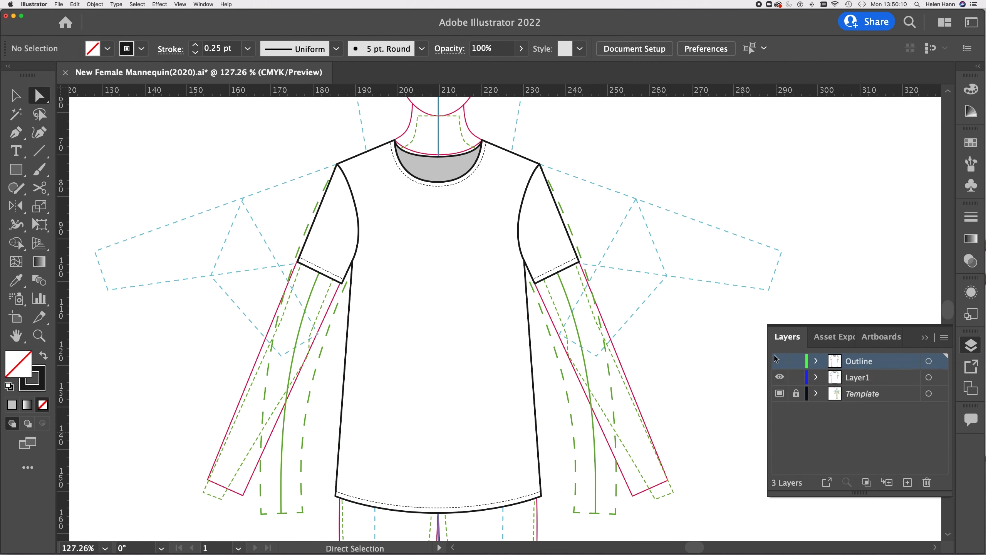
# Show the Outline layer and hide Layer1
pyautogui.click(780, 361)
pyautogui.click(780, 377)
pyautogui.click(781, 377)
pyautogui.click(781, 377)
# Delete the dashed neckline and hem topstitching from the Outline copy
pyautogui.click(430, 185)
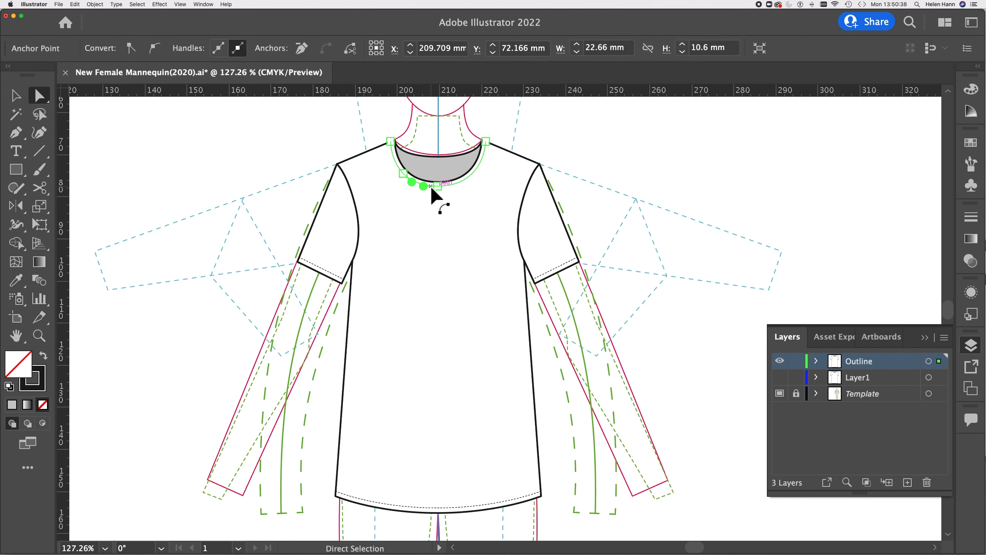
pyautogui.moveTo(430, 185); pyautogui.dragTo(438, 188)
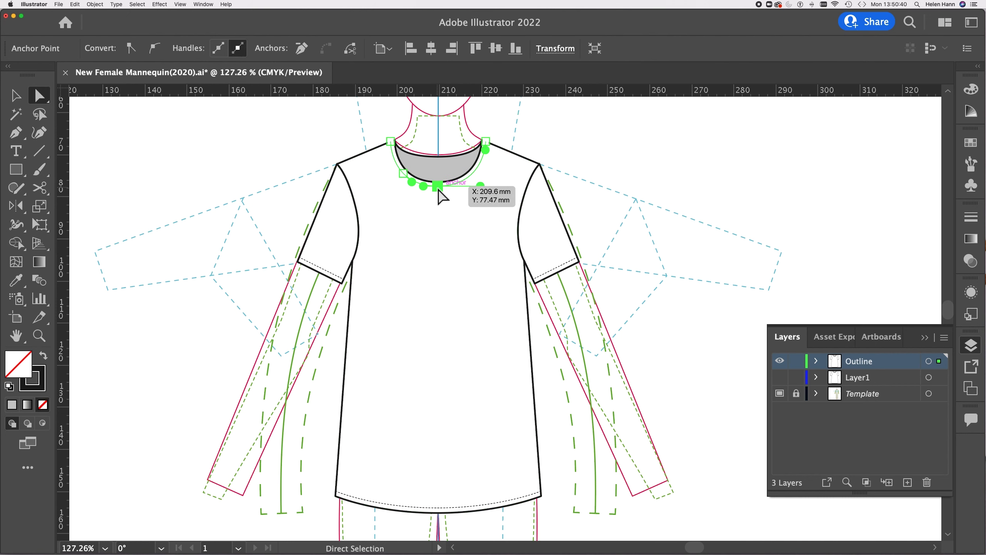
pyautogui.click(439, 191)
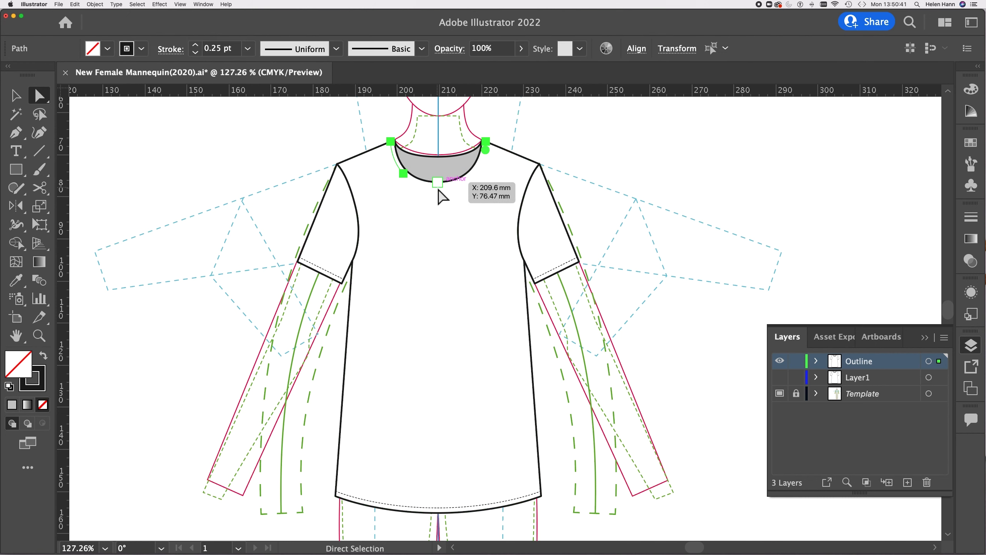
pyautogui.click(555, 272)
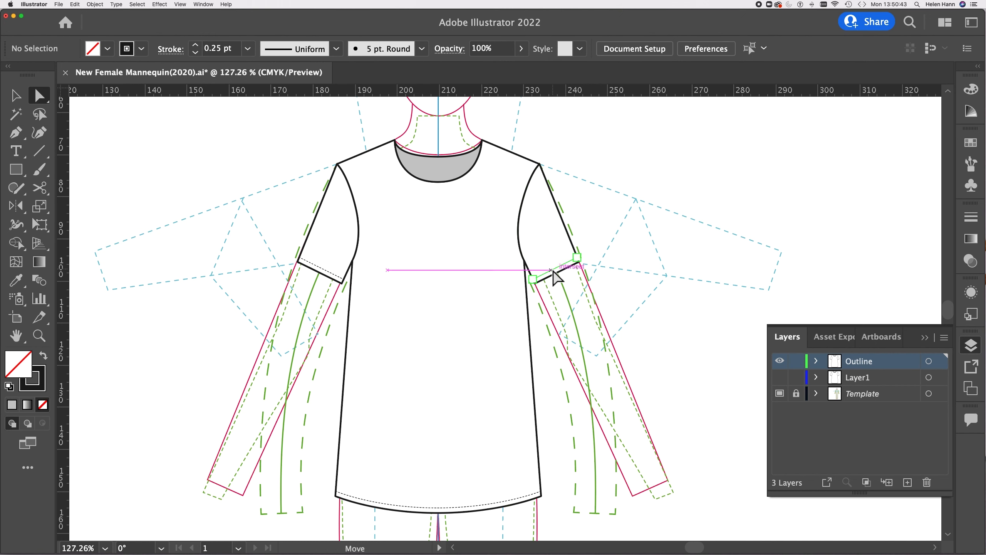
pyautogui.click(610, 268)
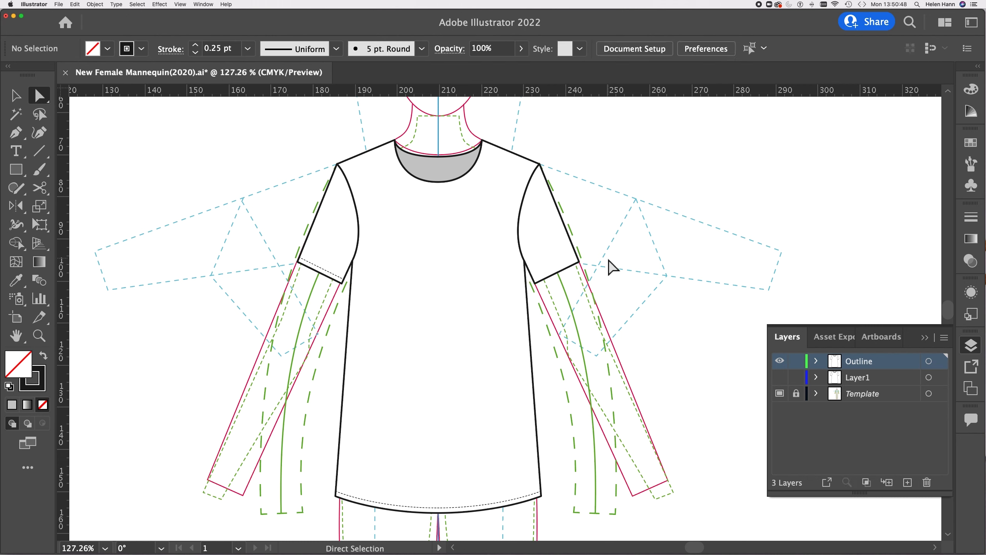
pyautogui.click(319, 267)
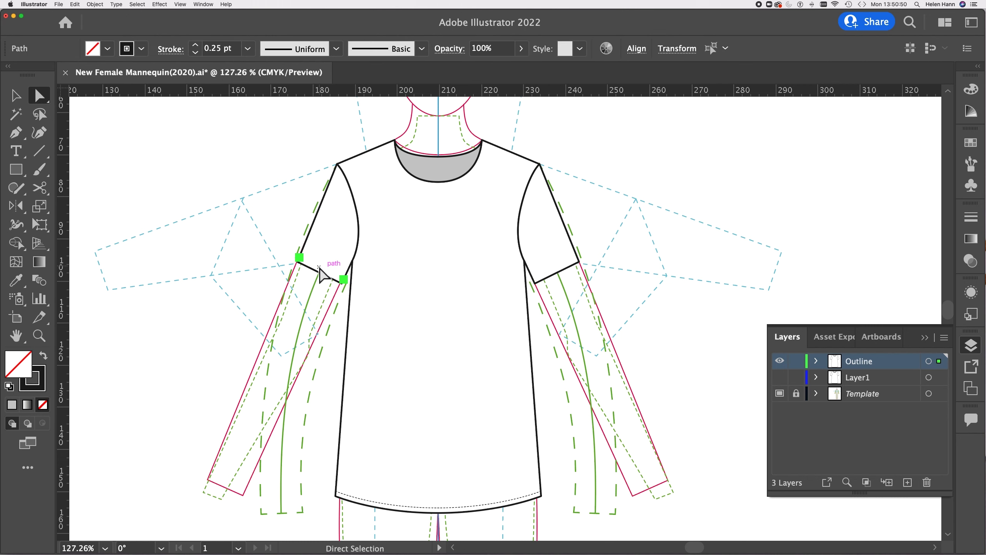
pyautogui.press('super+shift+a')
pyautogui.click(437, 510)
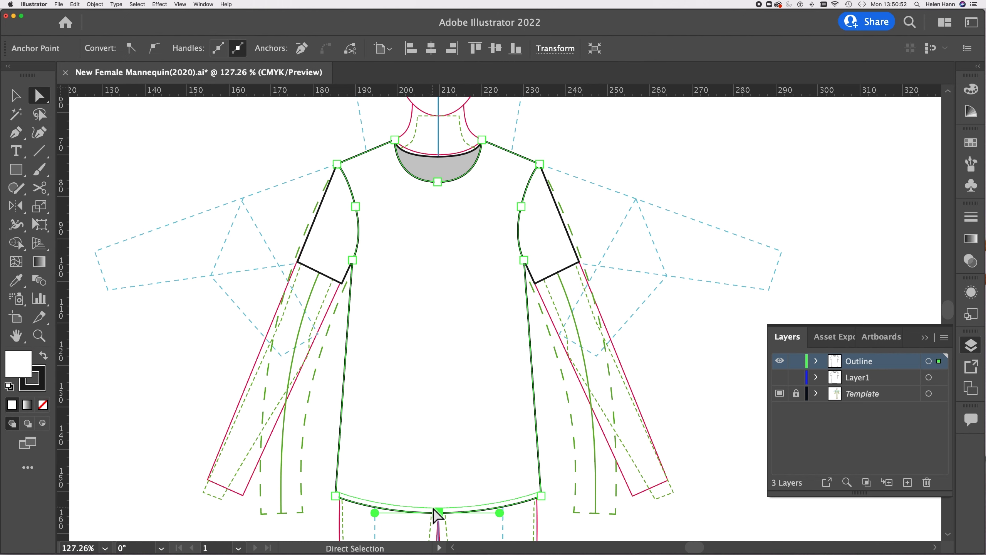
pyautogui.click(428, 510)
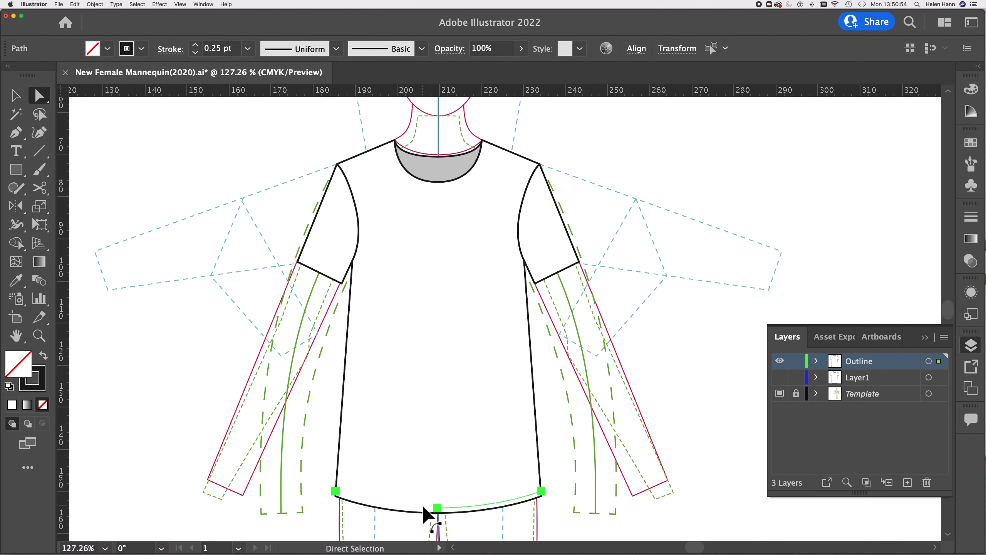
pyautogui.press('super+shift+a')
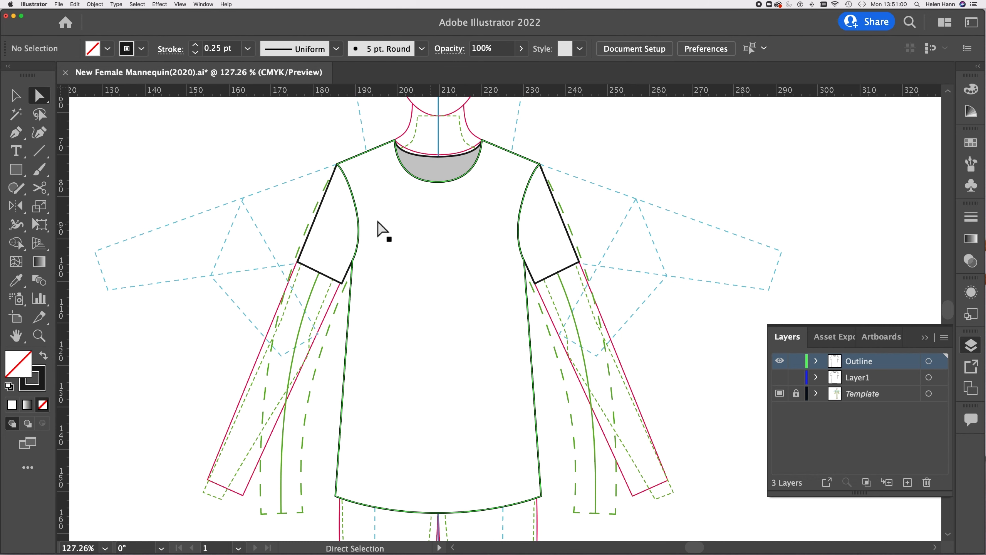
pyautogui.click(15, 95)
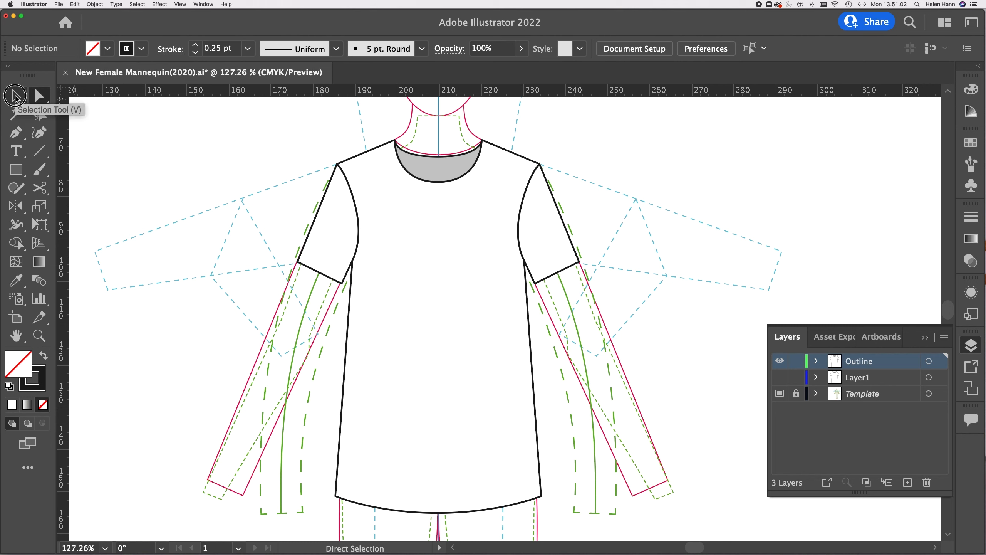
# Open Window > Pathfinder and dock the Pathfinder panel on the right
pyautogui.click(334, 228)
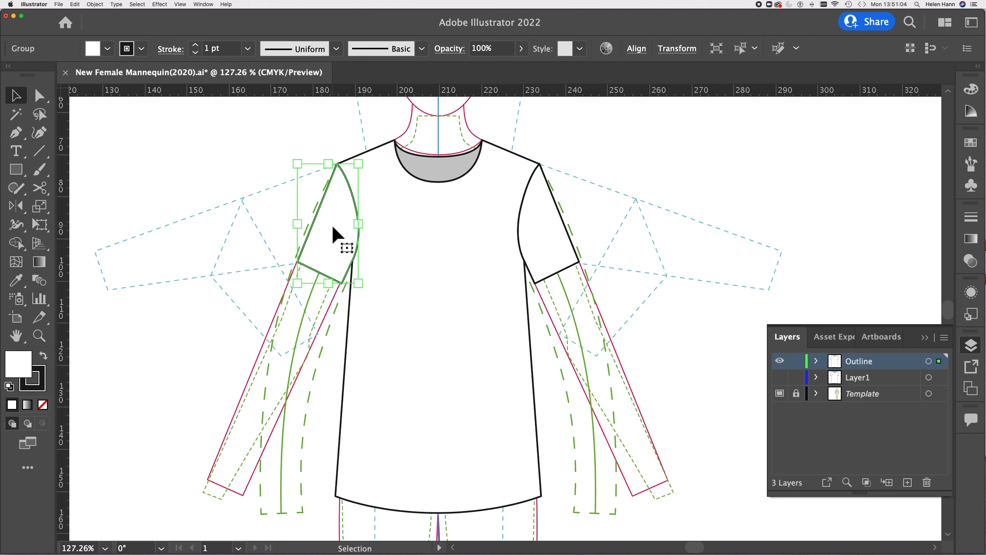
pyautogui.keyDown('shift'); pyautogui.click(404, 249); pyautogui.keyUp('shift')
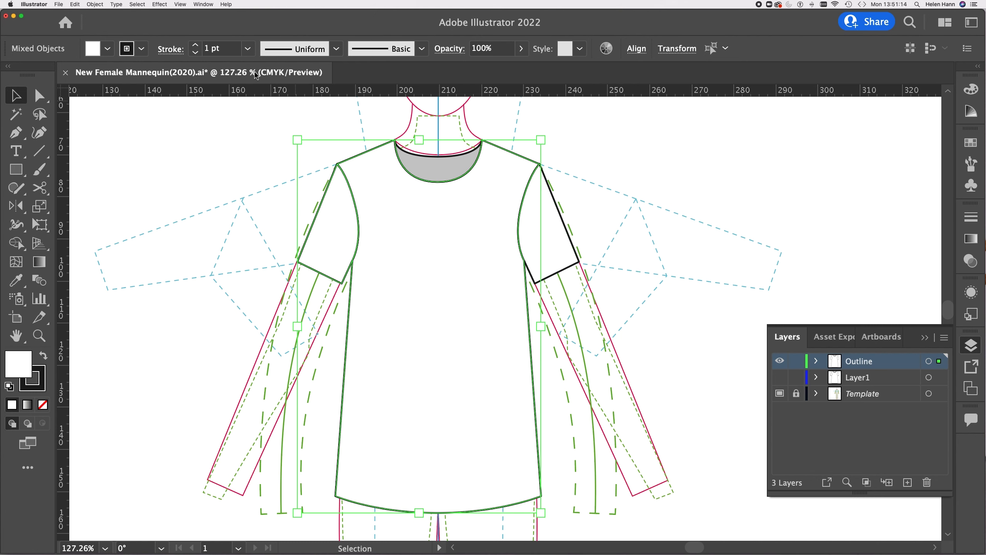
pyautogui.click(203, 4)
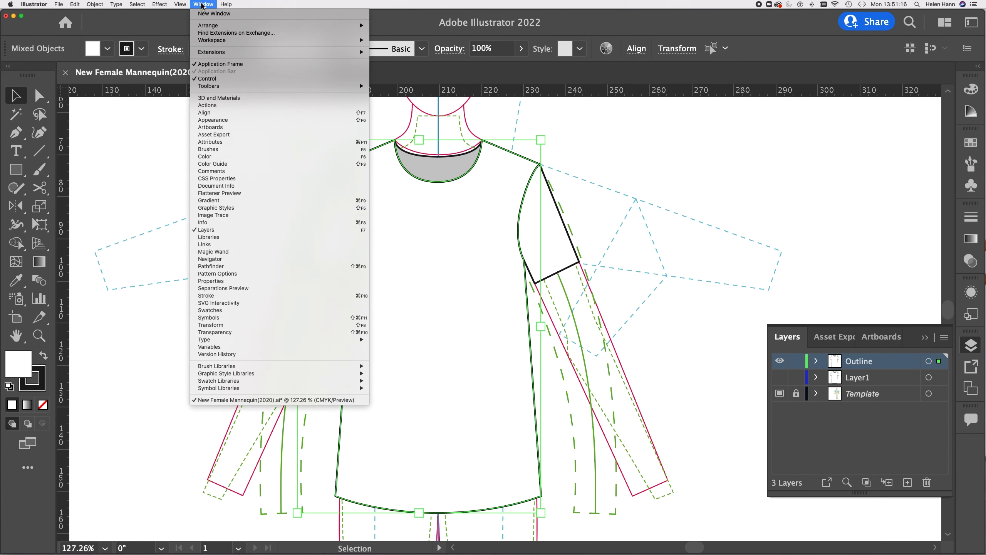
pyautogui.click(233, 259)
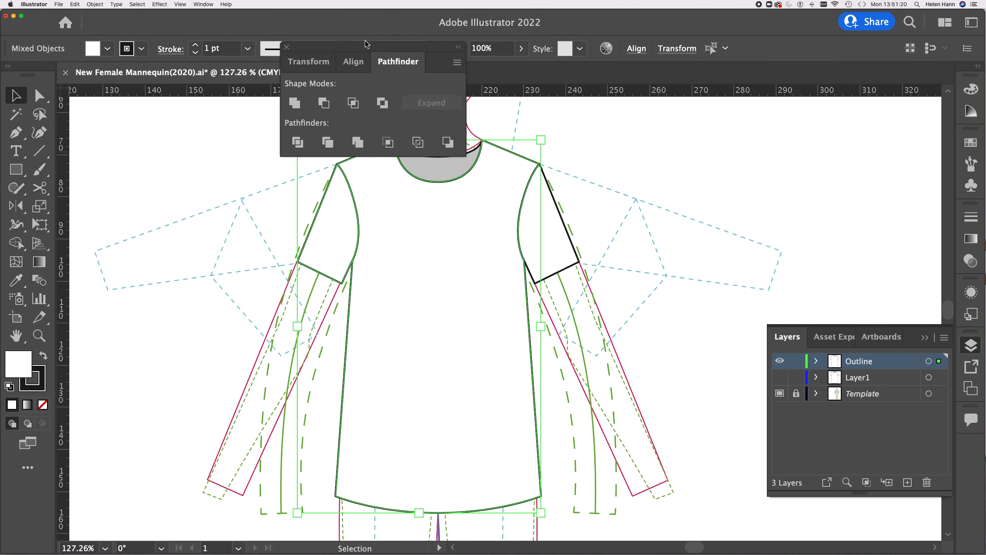
pyautogui.moveTo(402, 62); pyautogui.dragTo(970, 448)
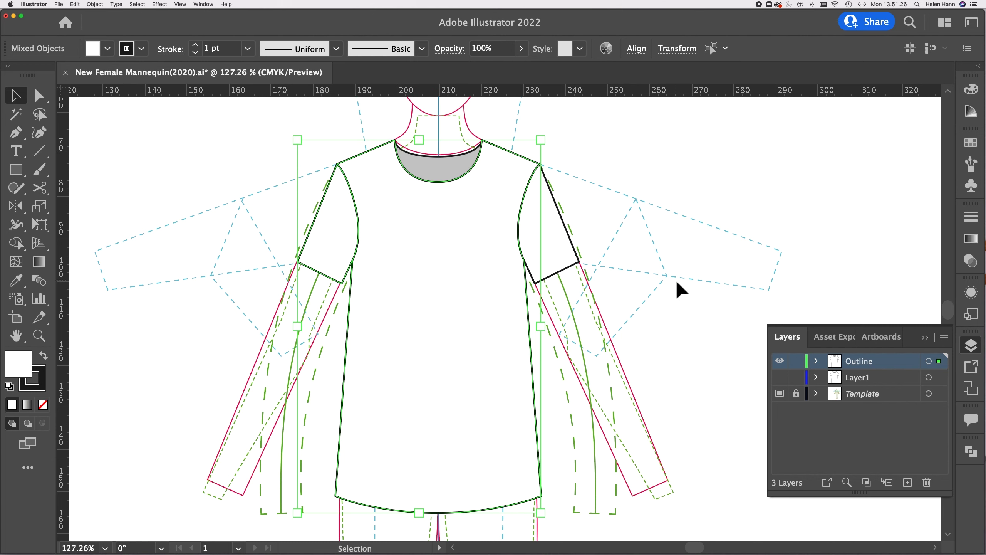
pyautogui.click(970, 454)
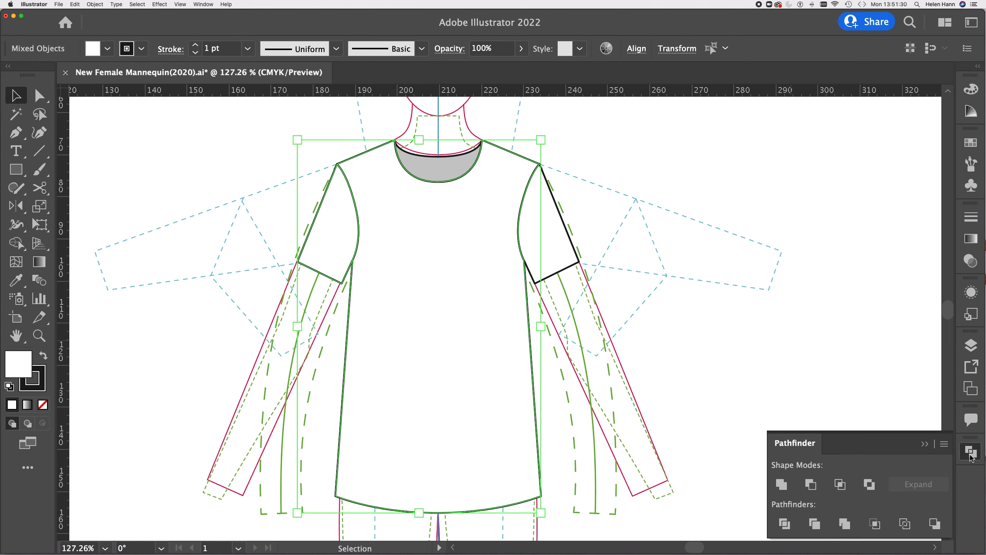
# Select the left sleeve together with the shirt body
pyautogui.click(236, 177)
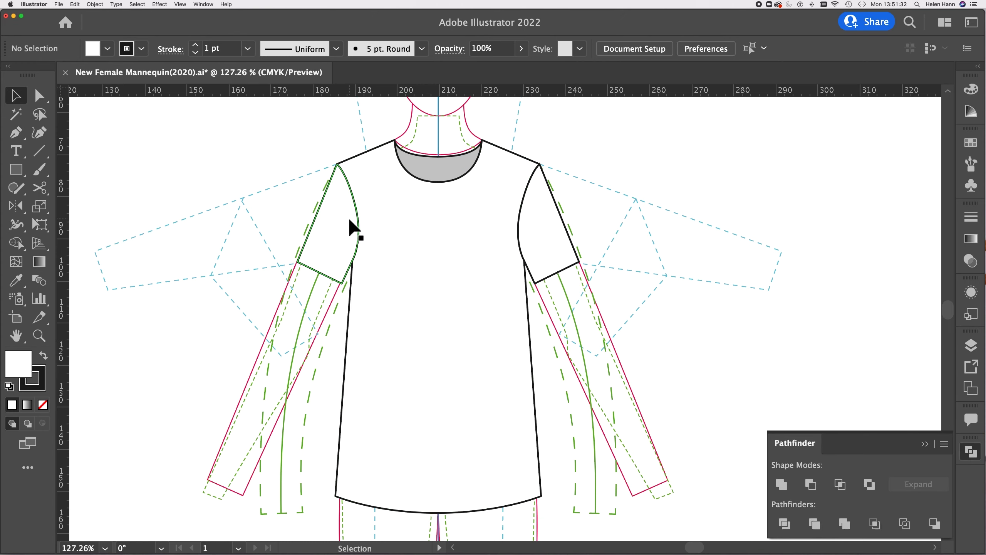
pyautogui.click(342, 216)
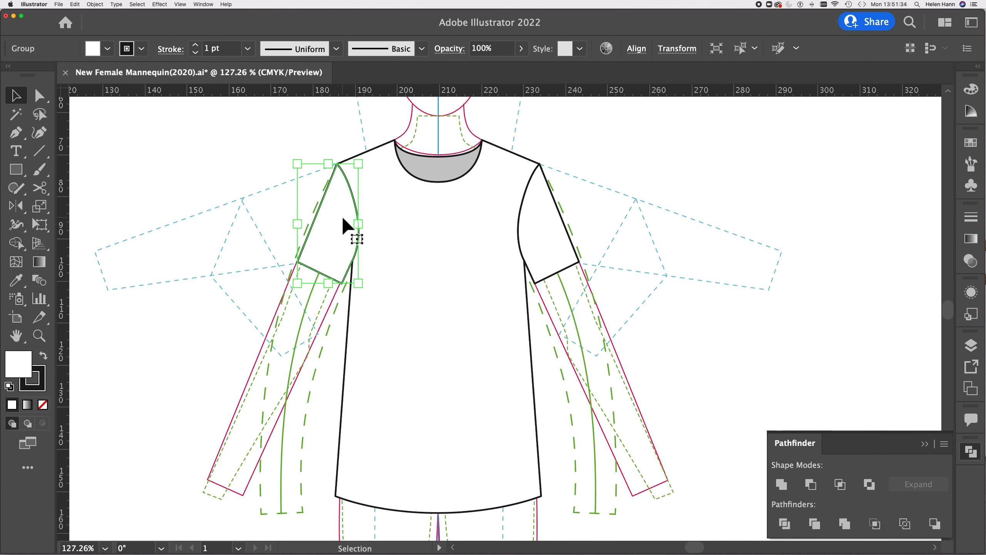
pyautogui.keyDown('shift'); pyautogui.click(381, 212); pyautogui.keyUp('shift')
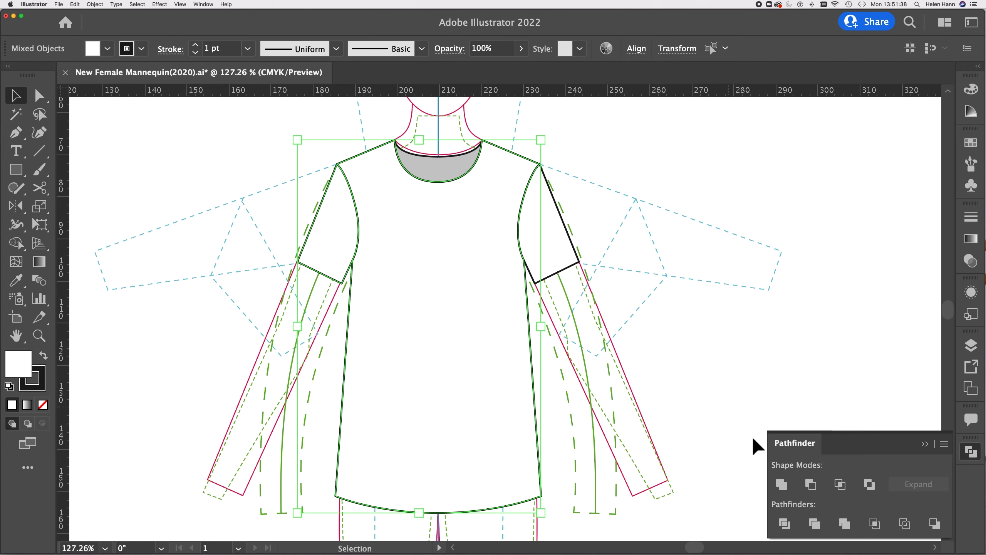
# Unite the left sleeve, right sleeve and grey neckline shape with the bodice using Pathfinder Unite
pyautogui.click(782, 486)
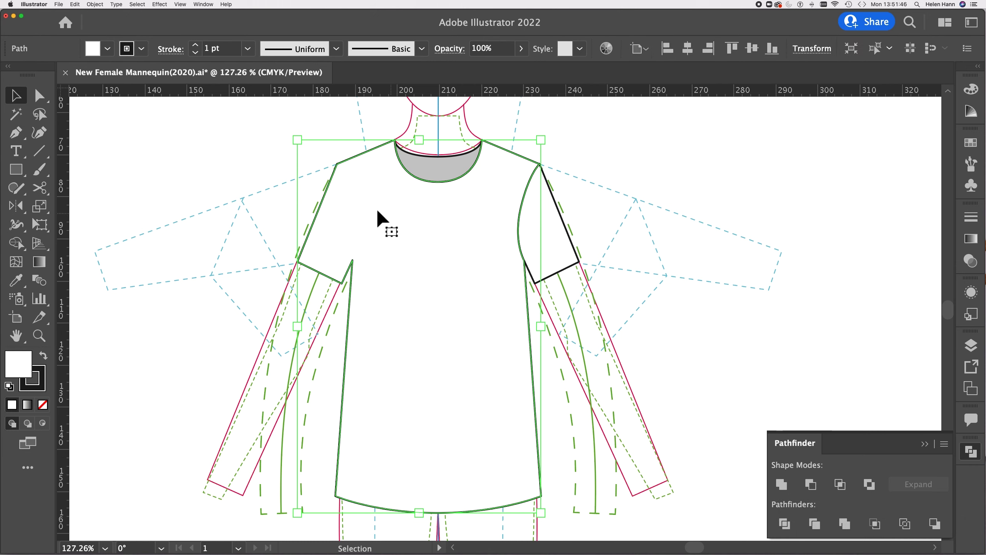
pyautogui.click(639, 203)
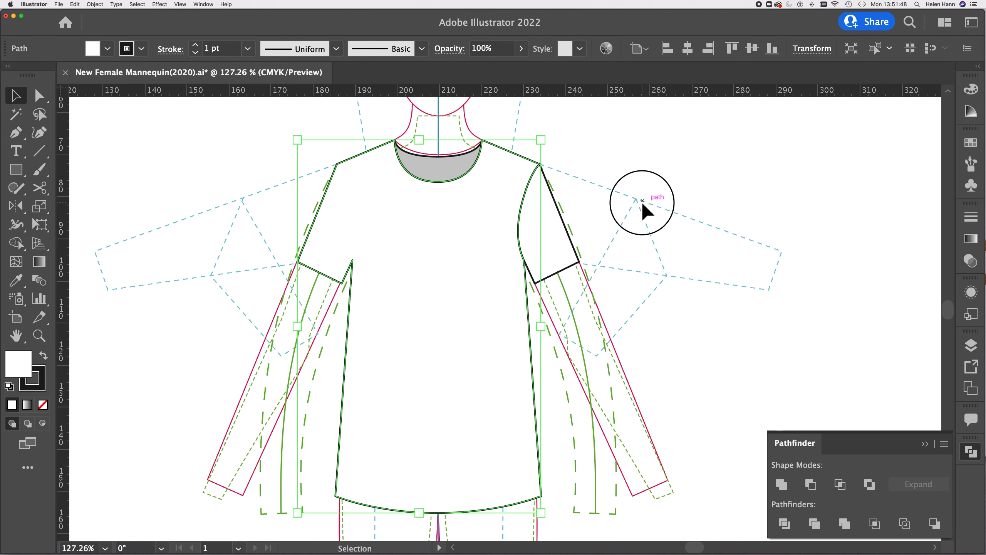
pyautogui.click(544, 224)
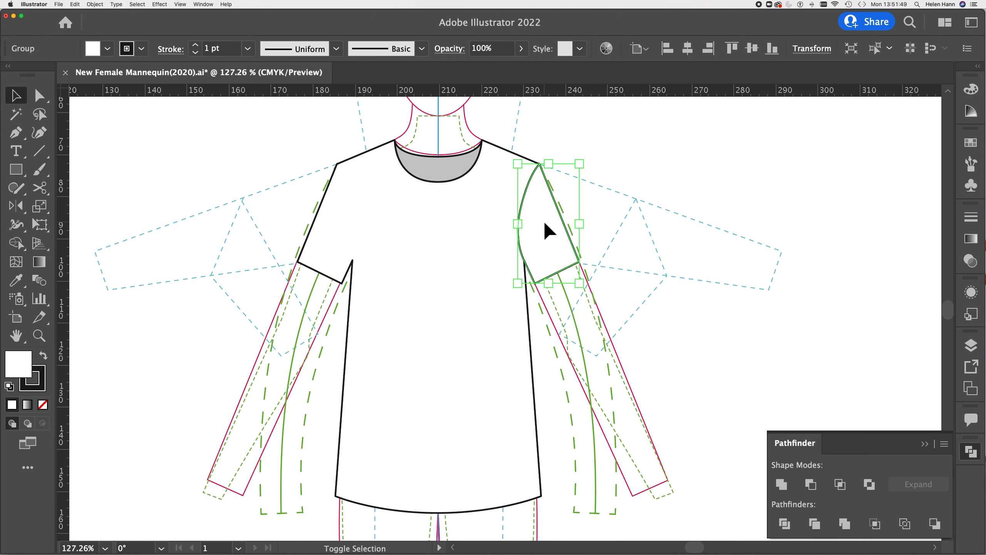
pyautogui.keyDown('shift'); pyautogui.click(488, 233); pyautogui.keyUp('shift')
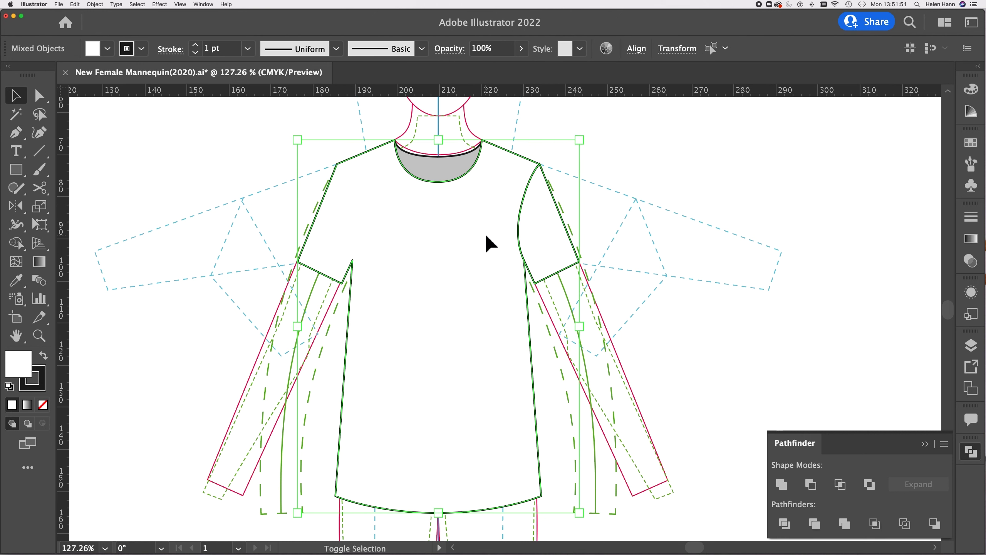
pyautogui.click(782, 485)
pyautogui.click(660, 194)
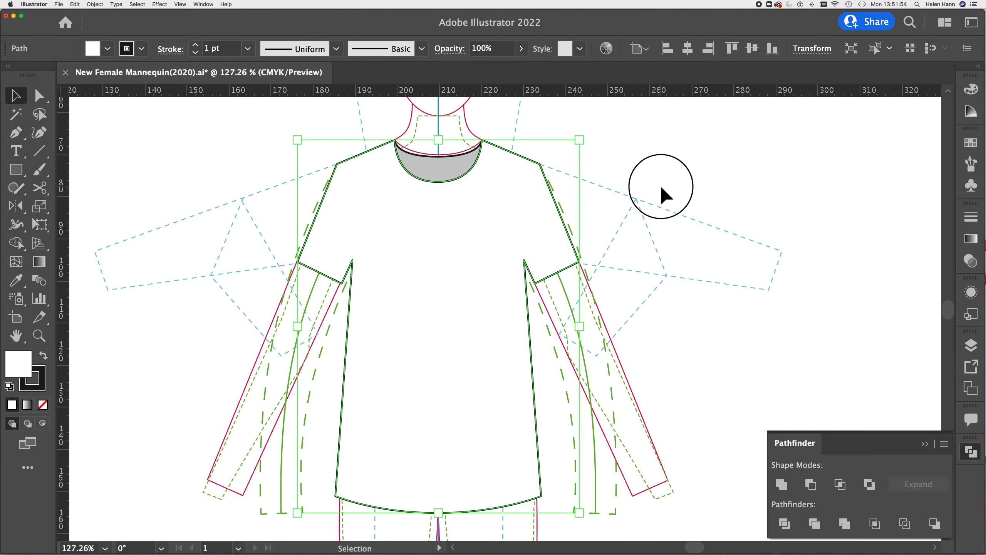
pyautogui.click(439, 168)
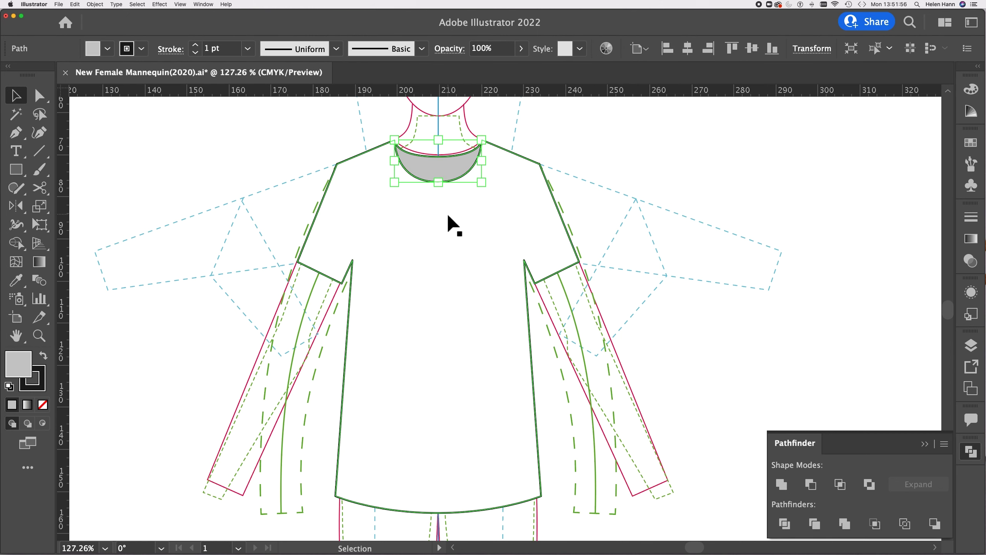
pyautogui.keyDown('shift'); pyautogui.click(449, 228); pyautogui.keyUp('shift')
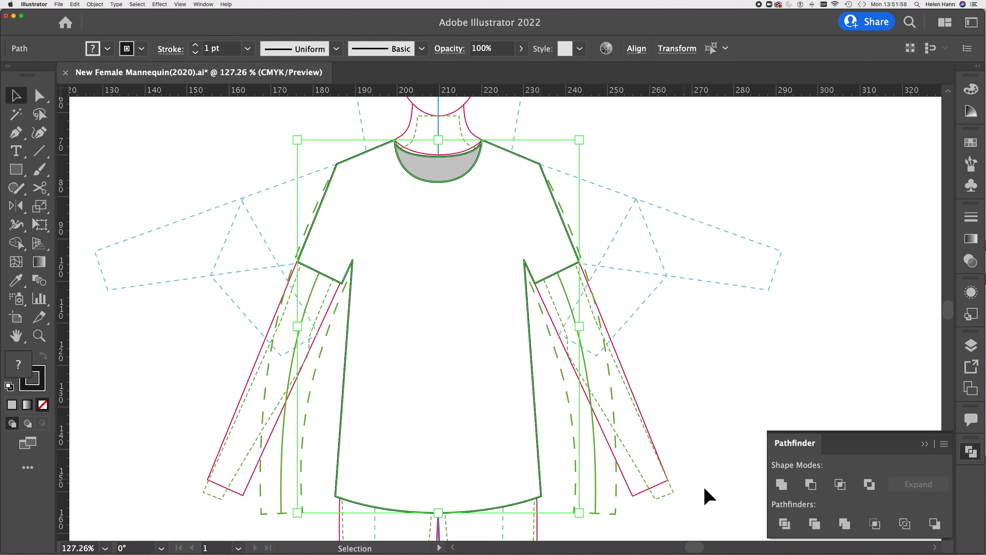
pyautogui.click(782, 483)
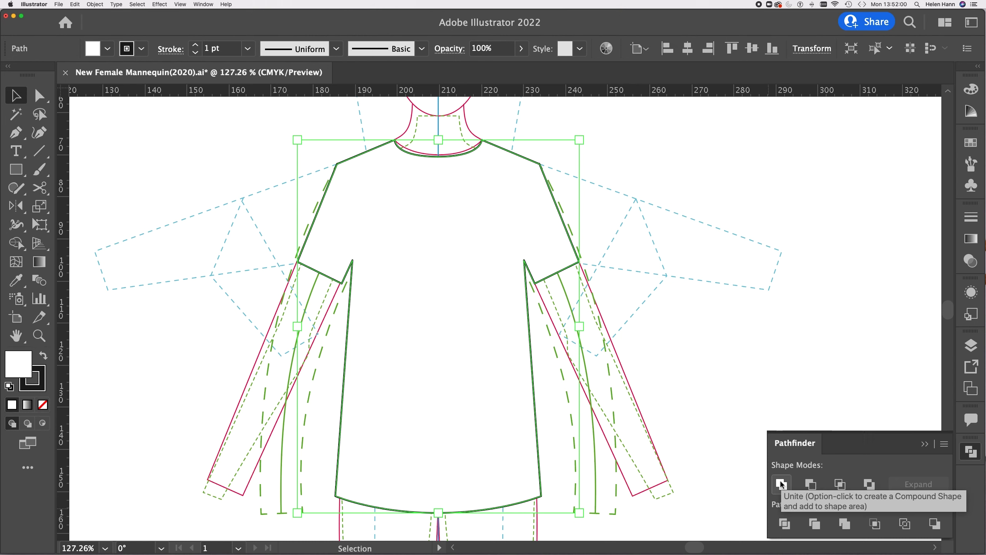
pyautogui.click(669, 299)
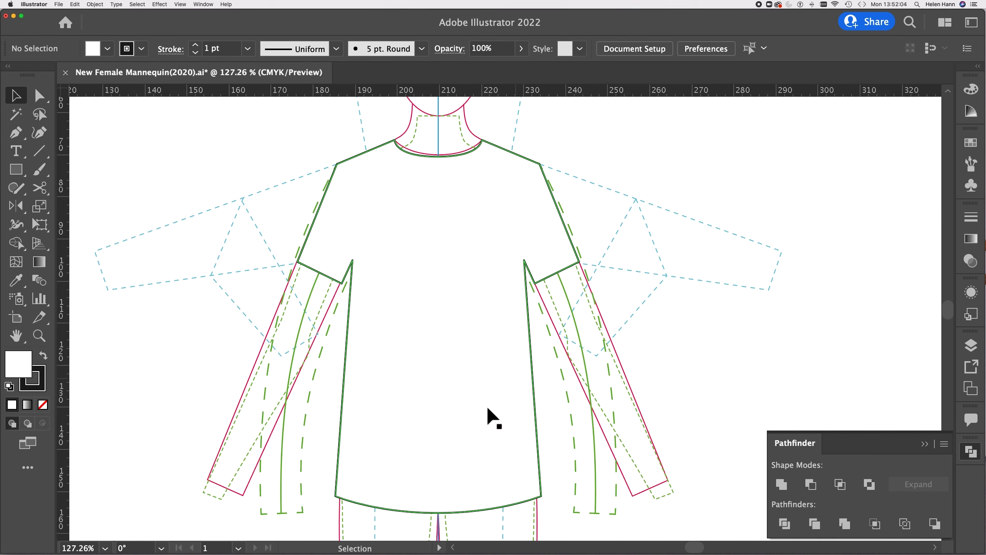
pyautogui.click(434, 431)
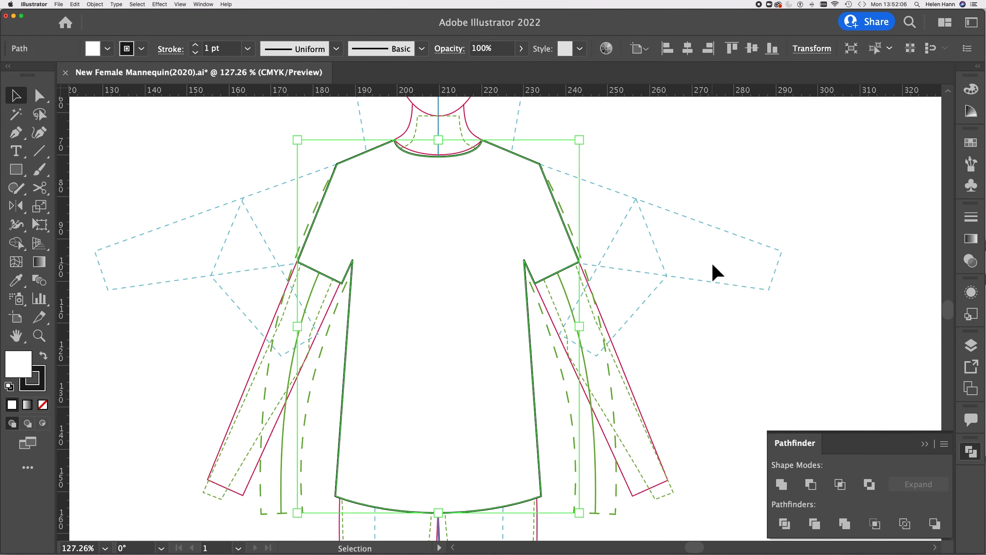
# Set the united outline's stroke weight to 3 pt and reopen the Layers panel
pyautogui.click(973, 219)
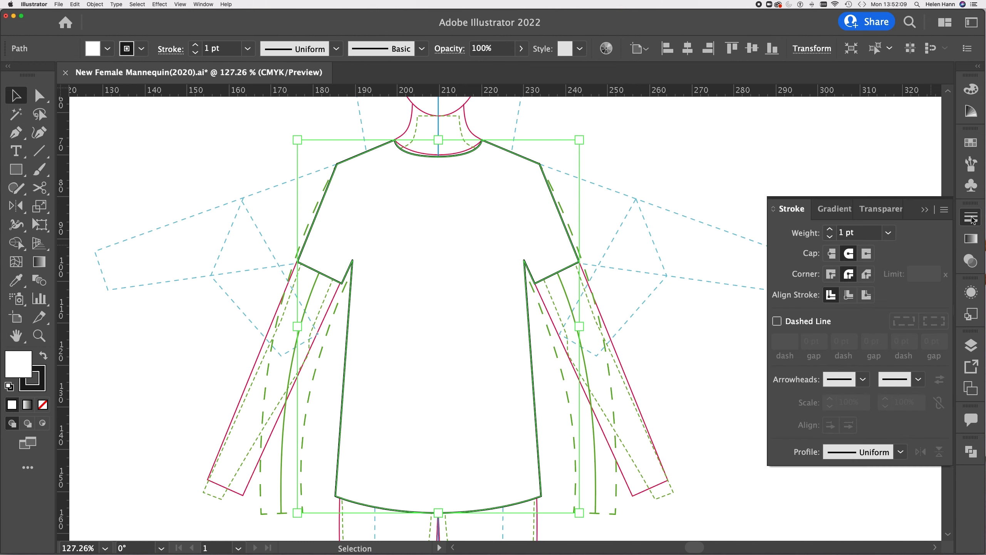
pyautogui.click(830, 230)
pyautogui.click(830, 230)
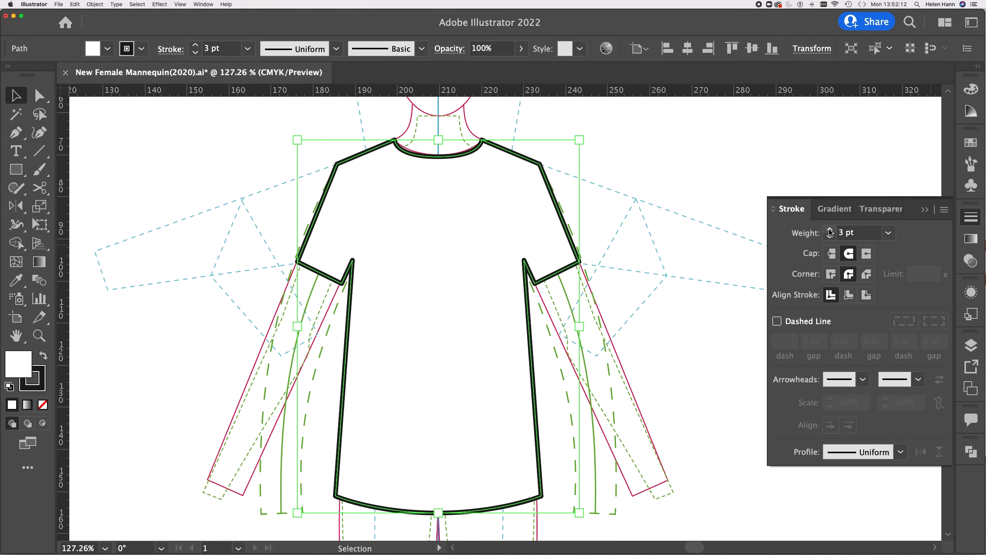
pyautogui.click(672, 217)
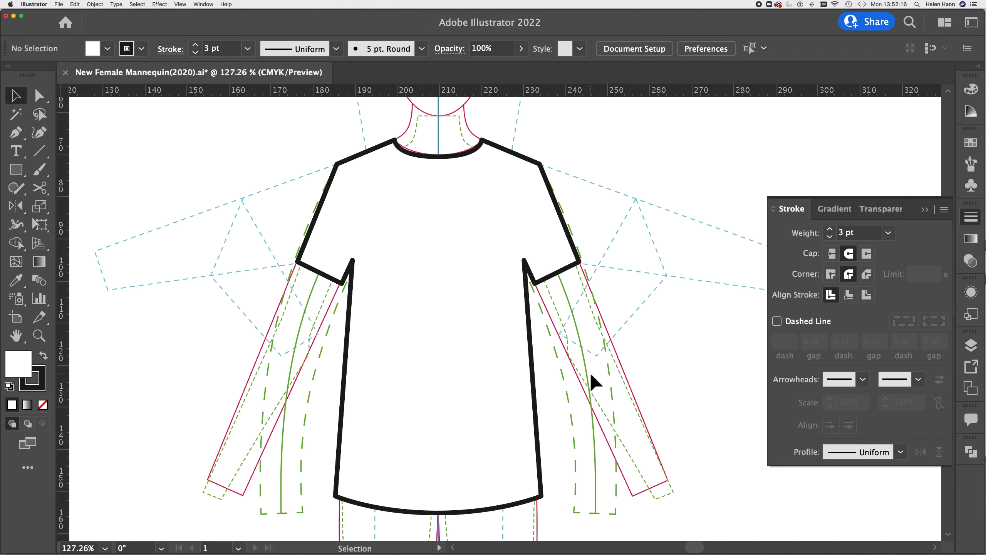
pyautogui.click(971, 346)
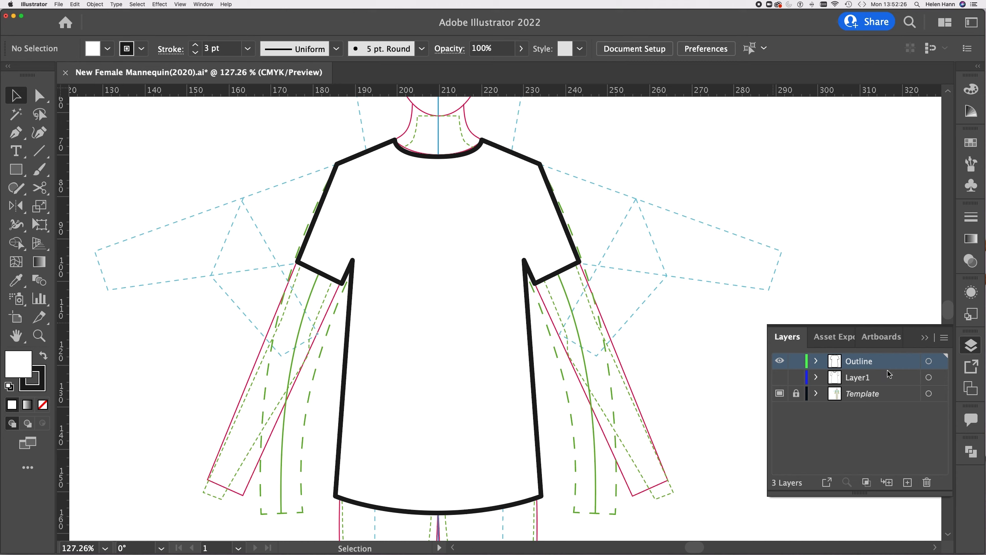
# Reorder layers so Outline sits below Layer1, with Layer1 visible and Template hidden
pyautogui.moveTo(892, 363); pyautogui.dragTo(889, 385)
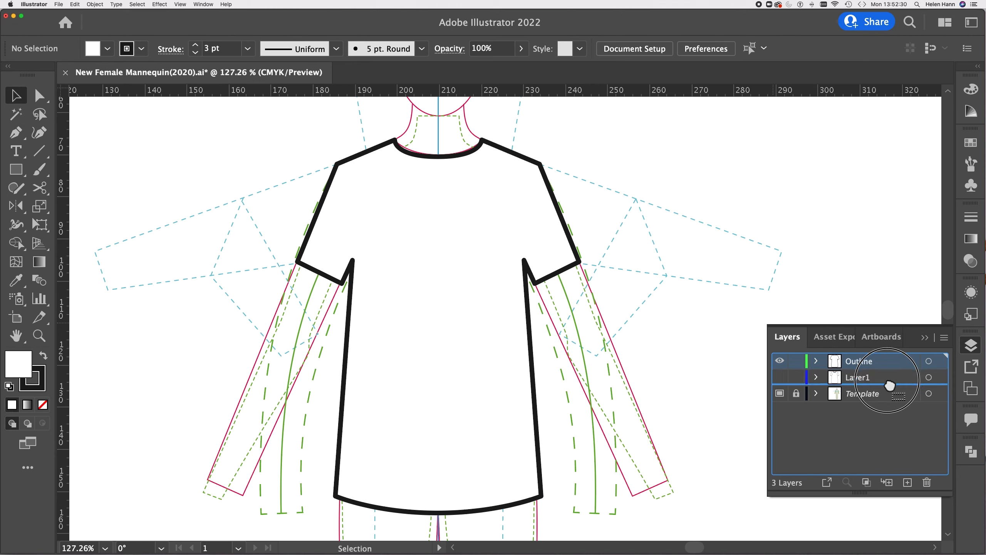
pyautogui.moveTo(890, 385); pyautogui.dragTo(890, 384)
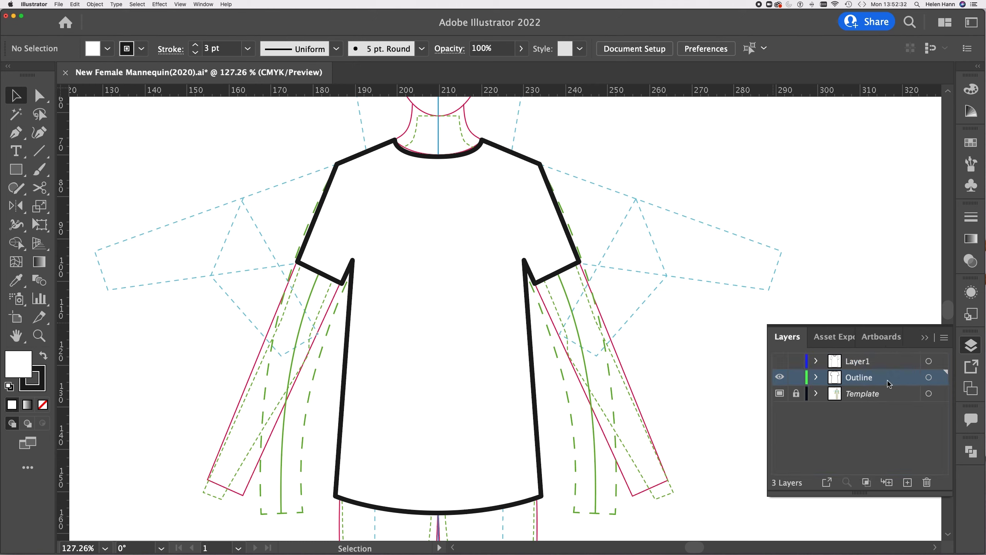
pyautogui.click(780, 361)
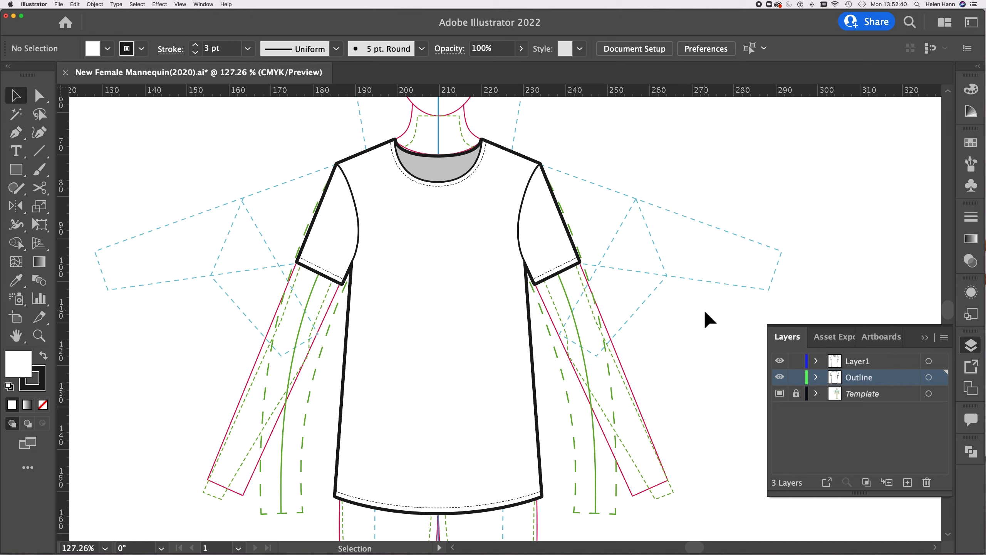
pyautogui.click(780, 393)
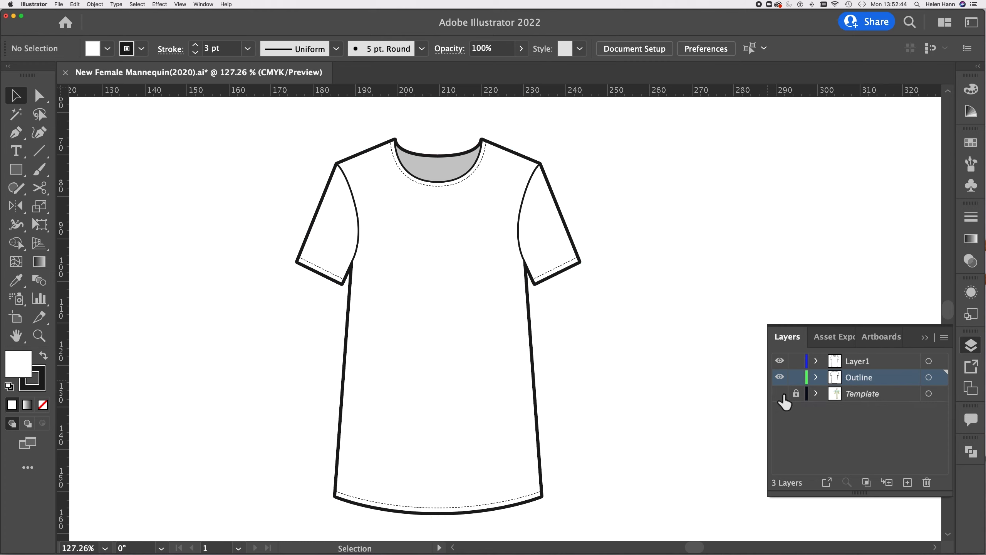